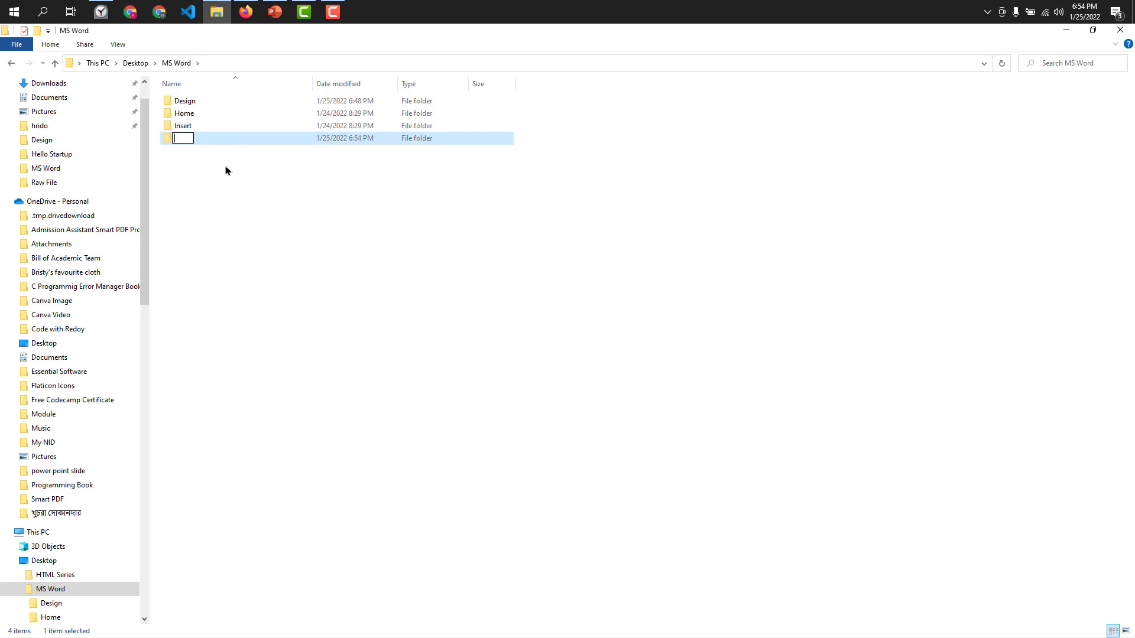
# Name the new folder Layout inside the MS Word folder and open it.
pyautogui.write('yout')
pyautogui.press('Return')
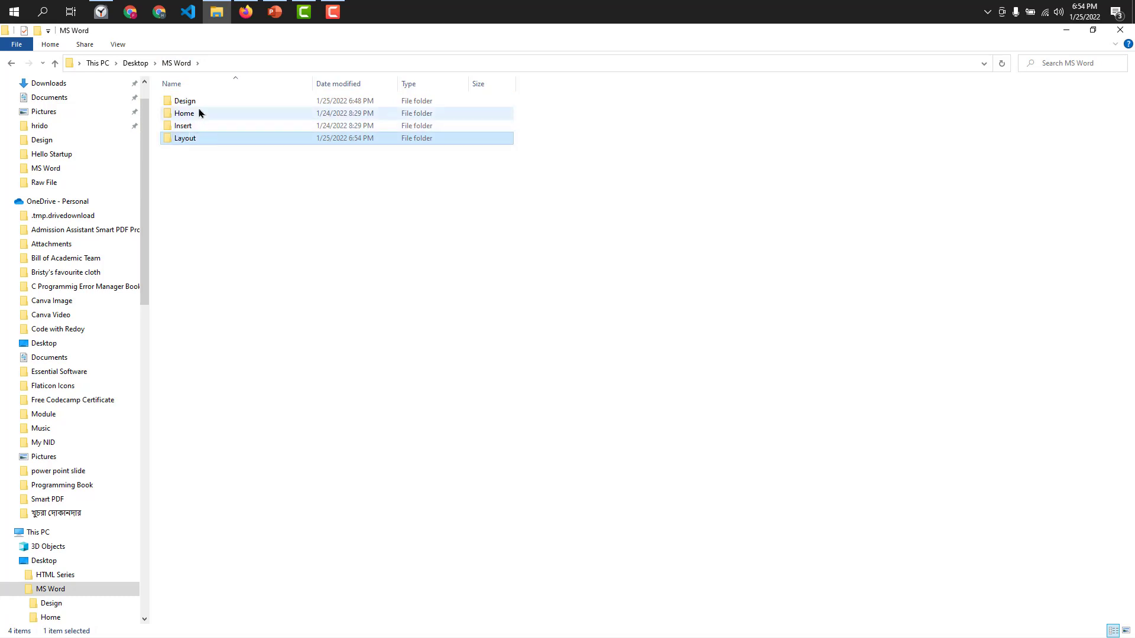
pyautogui.doubleClick(211, 139)
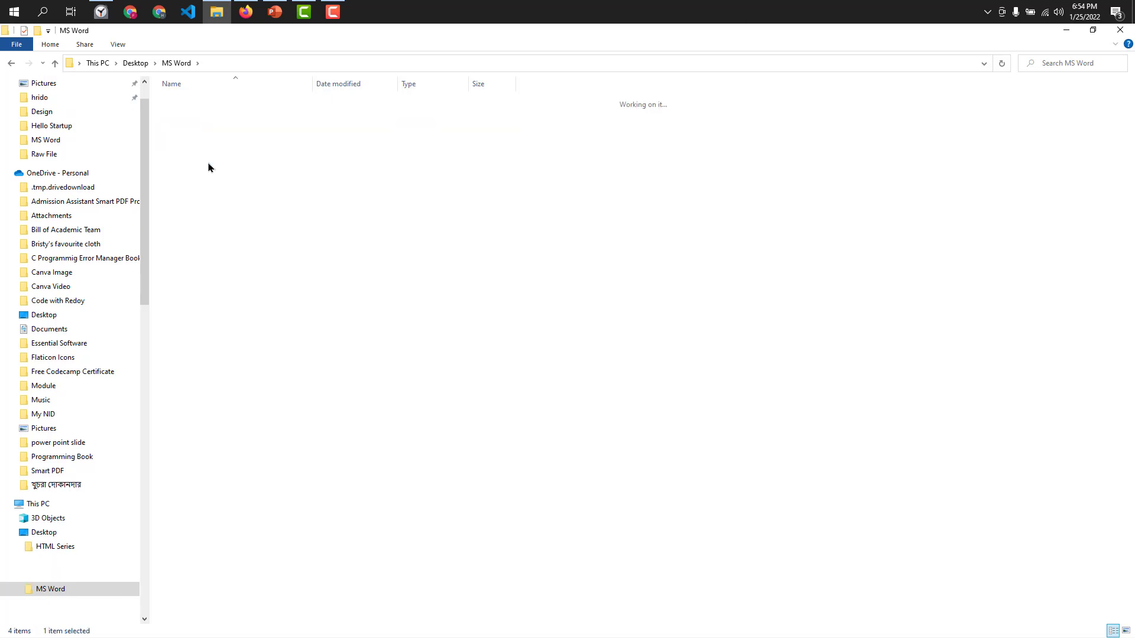
# Create a new Word document named "15. Layout Part-1.docx" in the Layout folder and open it.
pyautogui.rightClick(220, 125)
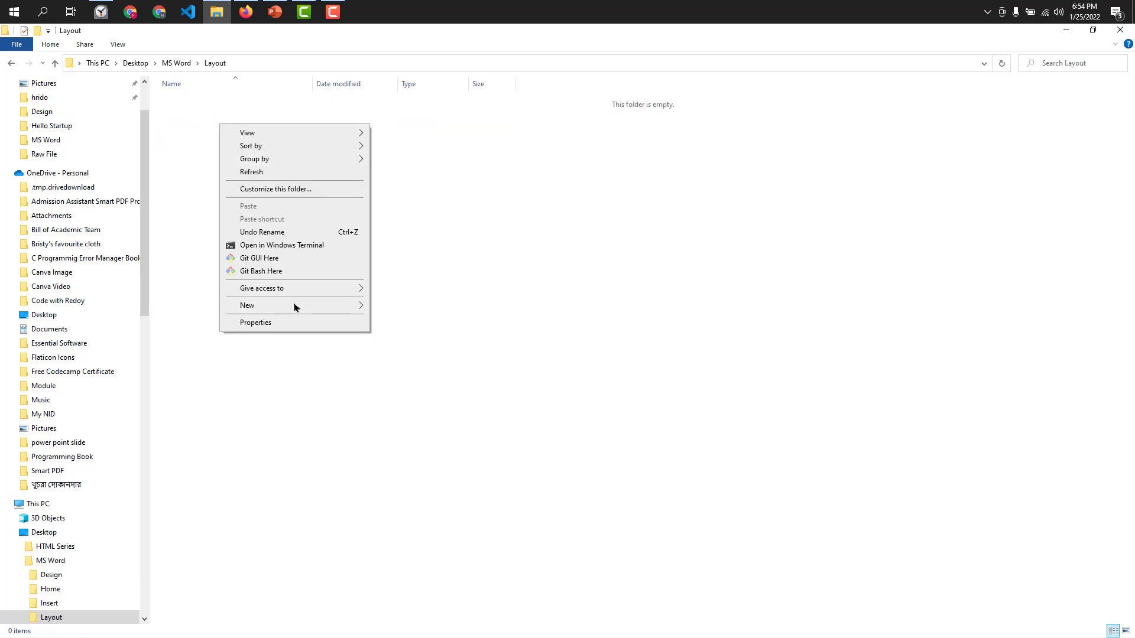
pyautogui.moveTo(294, 305)
pyautogui.click(468, 362)
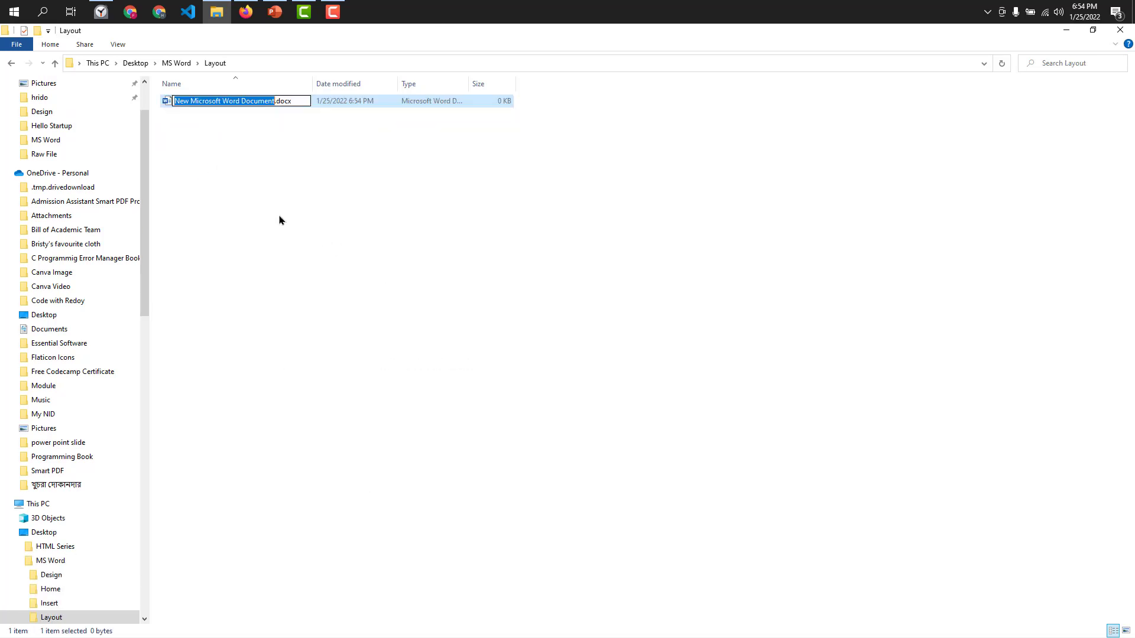
pyautogui.press('BackSpace')
pyautogui.write('15')
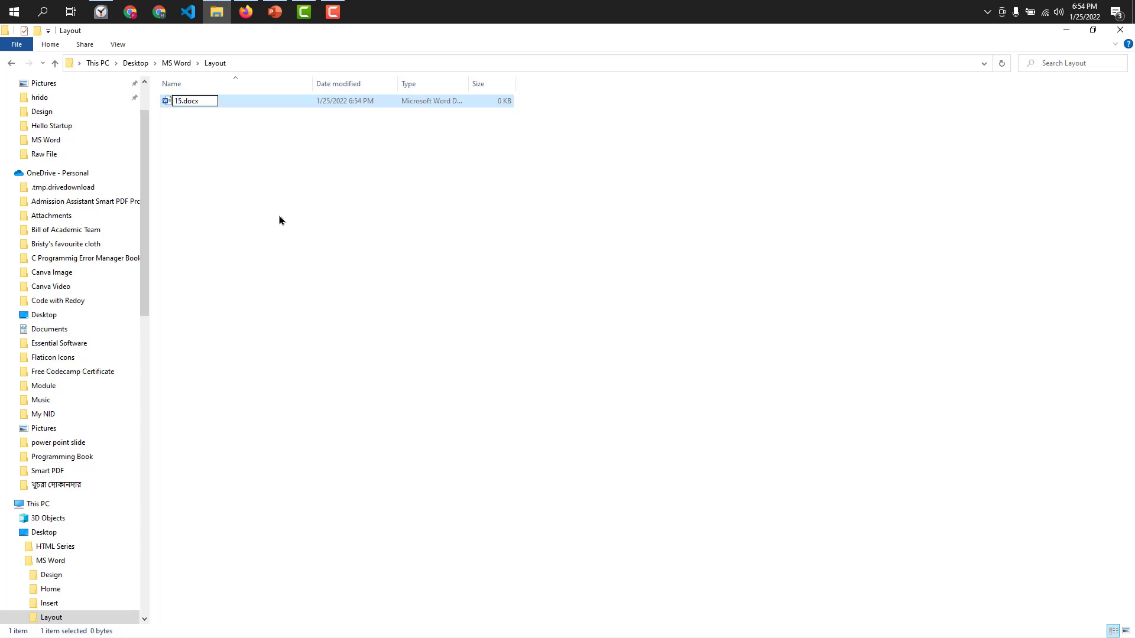
pyautogui.write('. Layout Part-1')
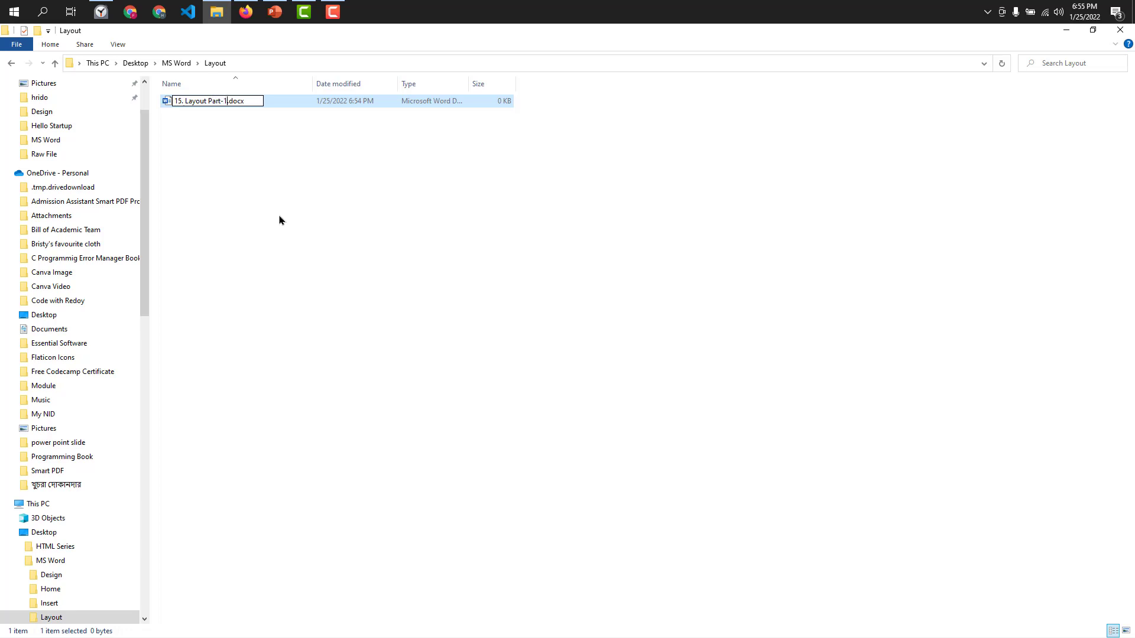
pyautogui.press('Return')
pyautogui.press('Return')
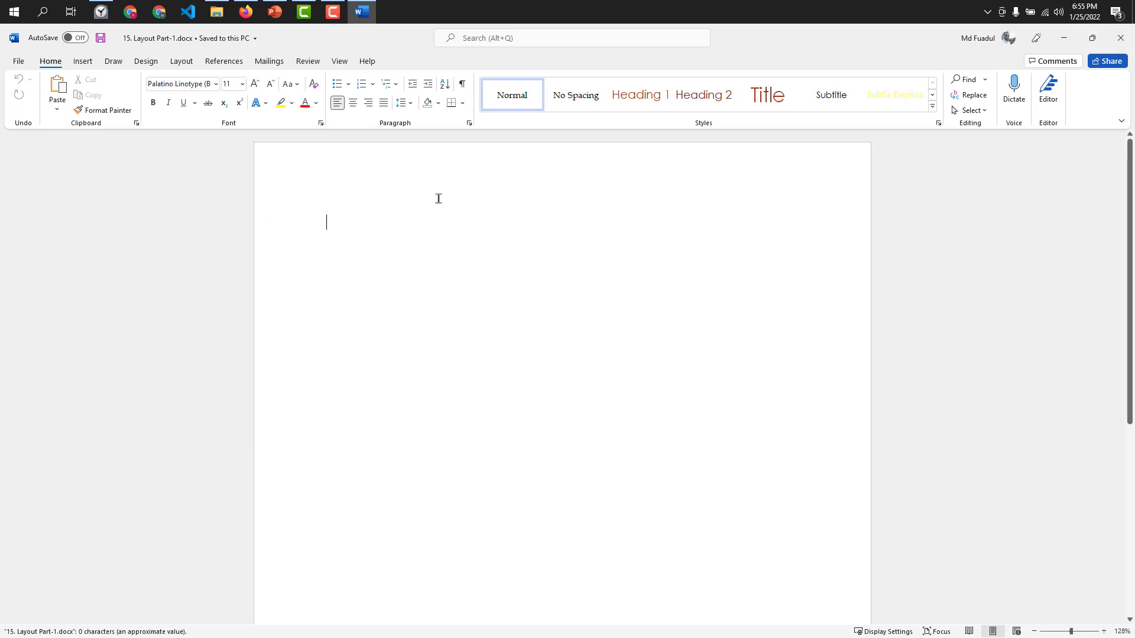
# Show the page layout commands and dismiss the product deactivation notice.
pyautogui.click(181, 63)
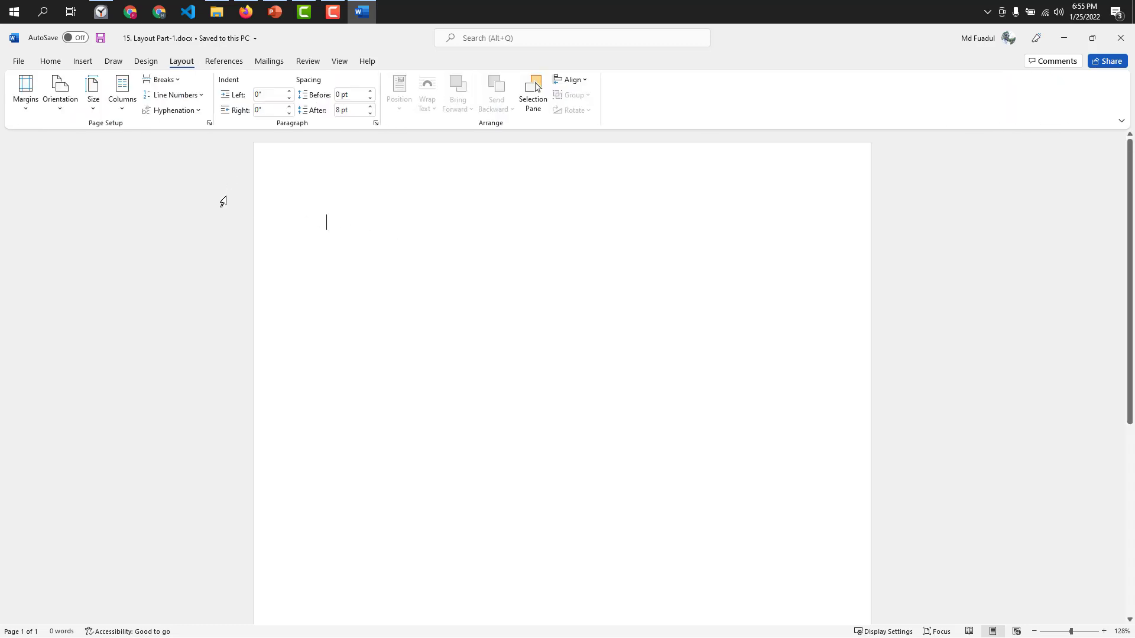
pyautogui.click(693, 266)
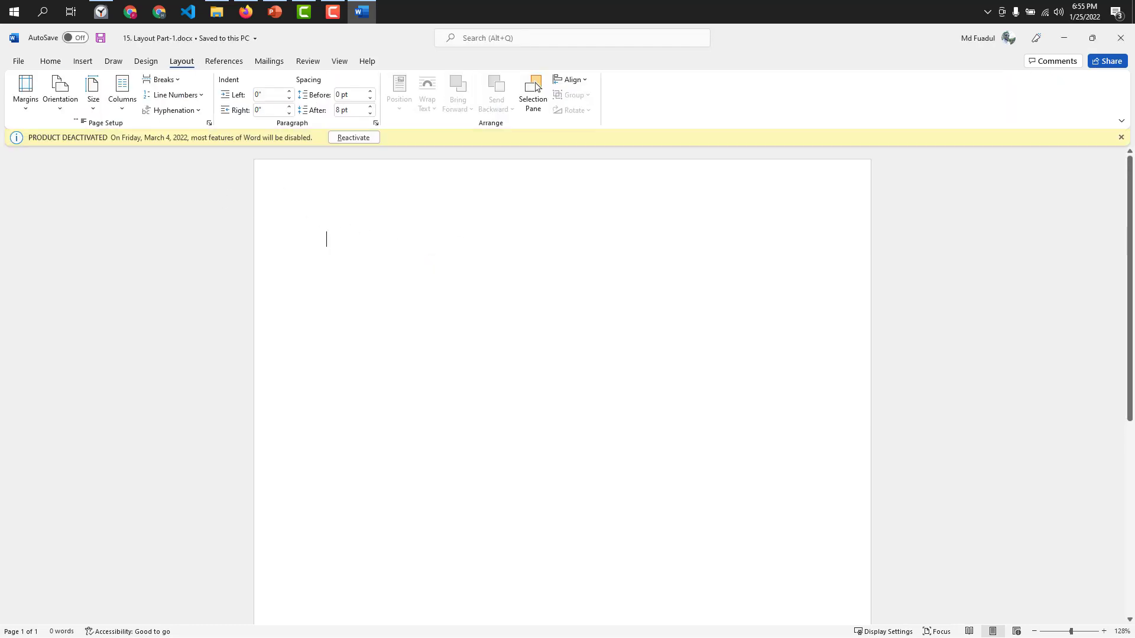
pyautogui.click(1121, 137)
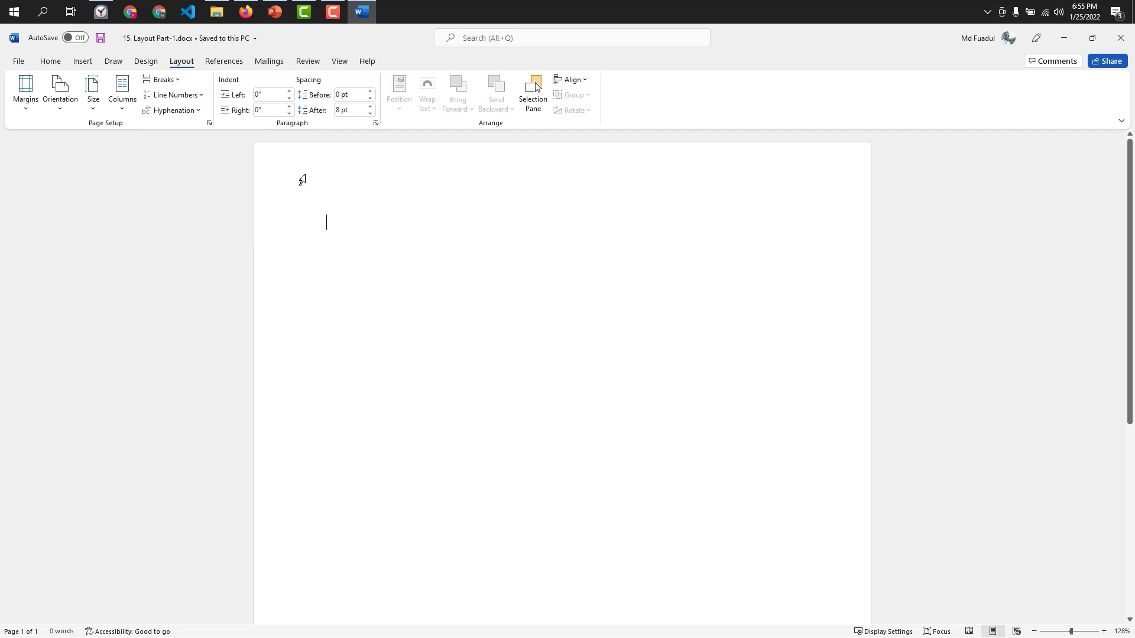
# Switch to Firefox, copy the 200-word Lorem ipsum dummy text from Blindtextgenerator, and paste it into the blank Word document.
pyautogui.click(246, 12)
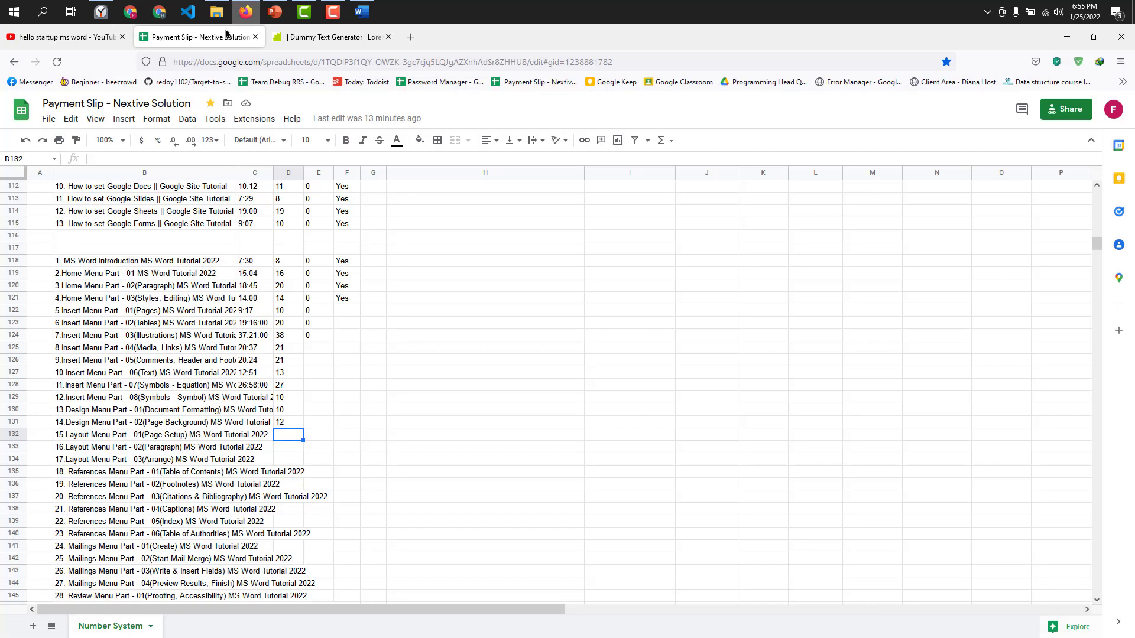
pyautogui.click(298, 37)
pyautogui.click(256, 36)
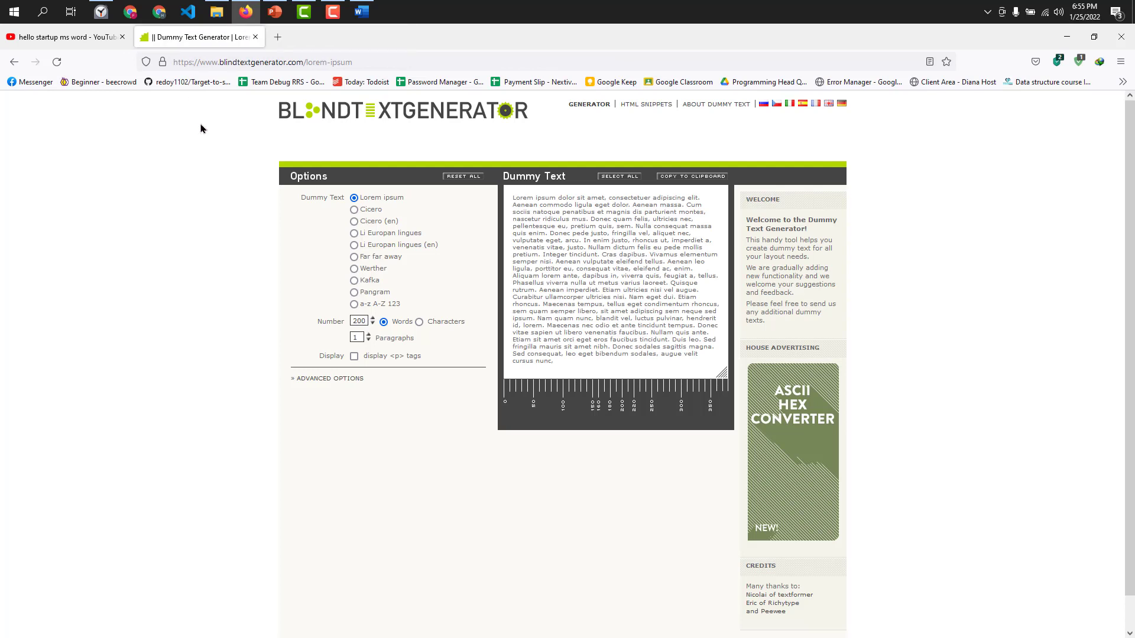
pyautogui.click(693, 176)
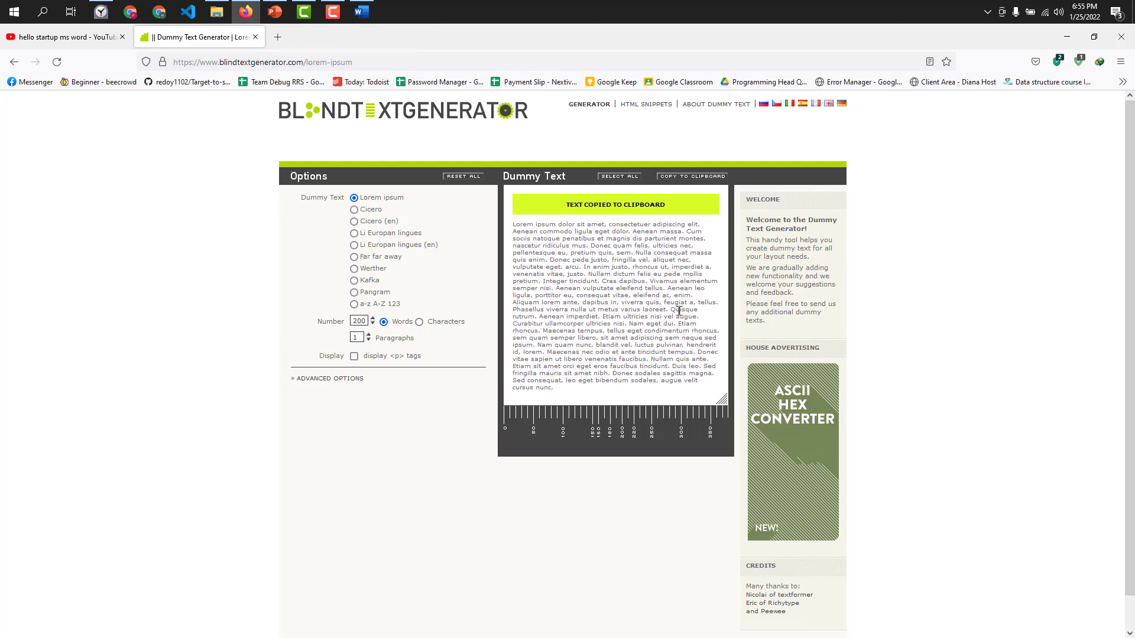
pyautogui.click(356, 9)
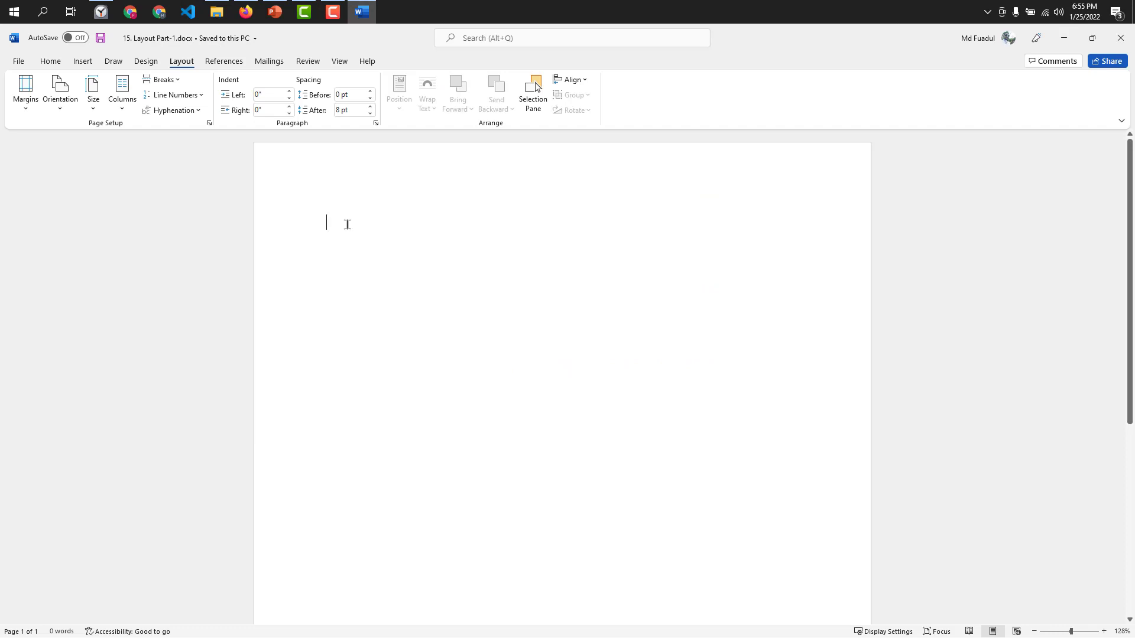
pyautogui.hotkey('ctrl', 'v')
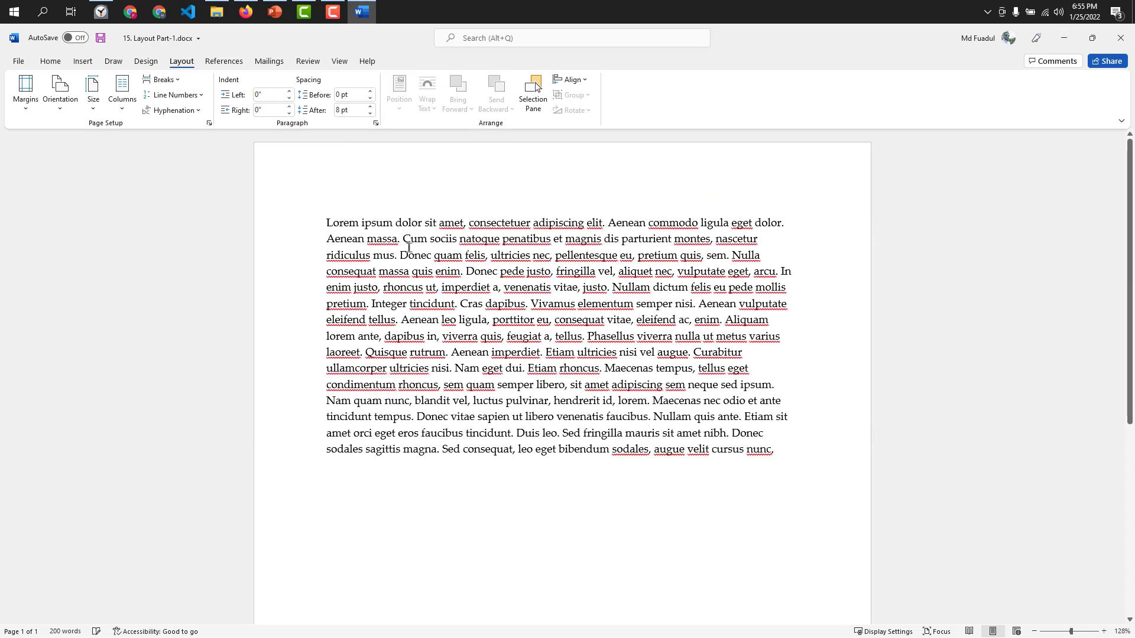
# Split the pasted text so that "Lorem ipsum" and "Aenean leo ligula" each stand on their own line.
pyautogui.press('BackSpace')
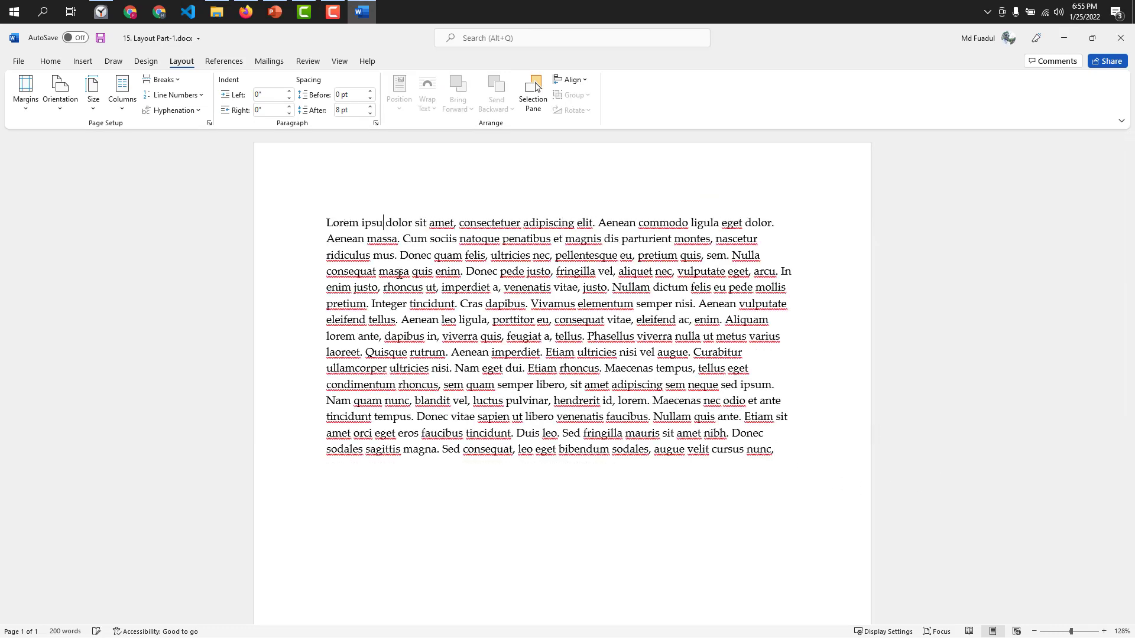
pyautogui.write('m')
pyautogui.press('Return')
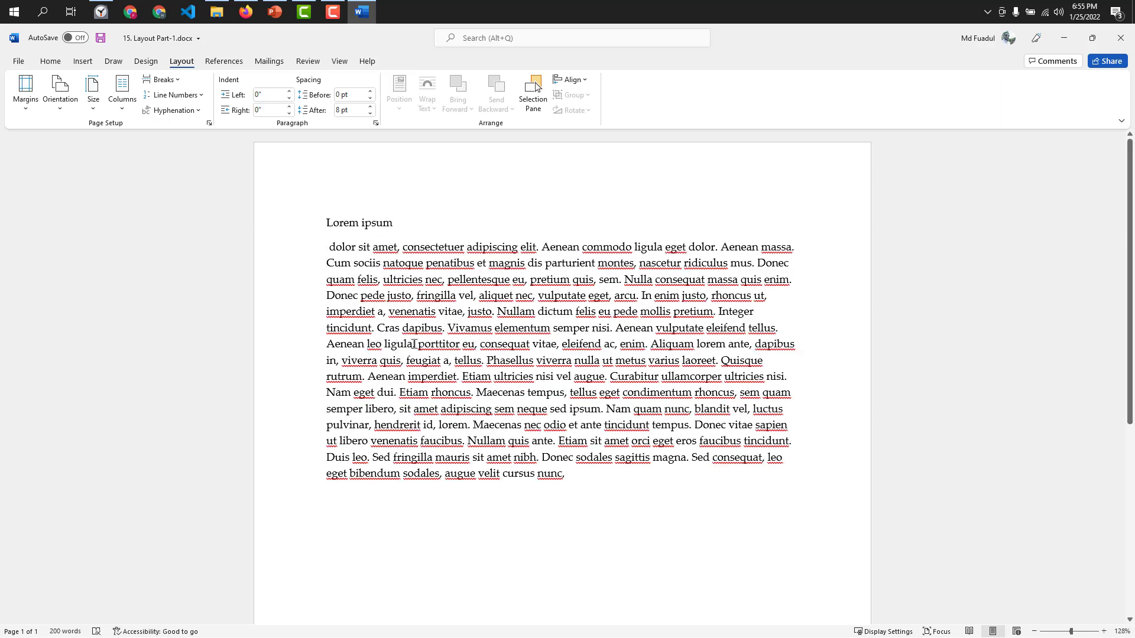
pyautogui.press('BackSpace')
pyautogui.press('Return')
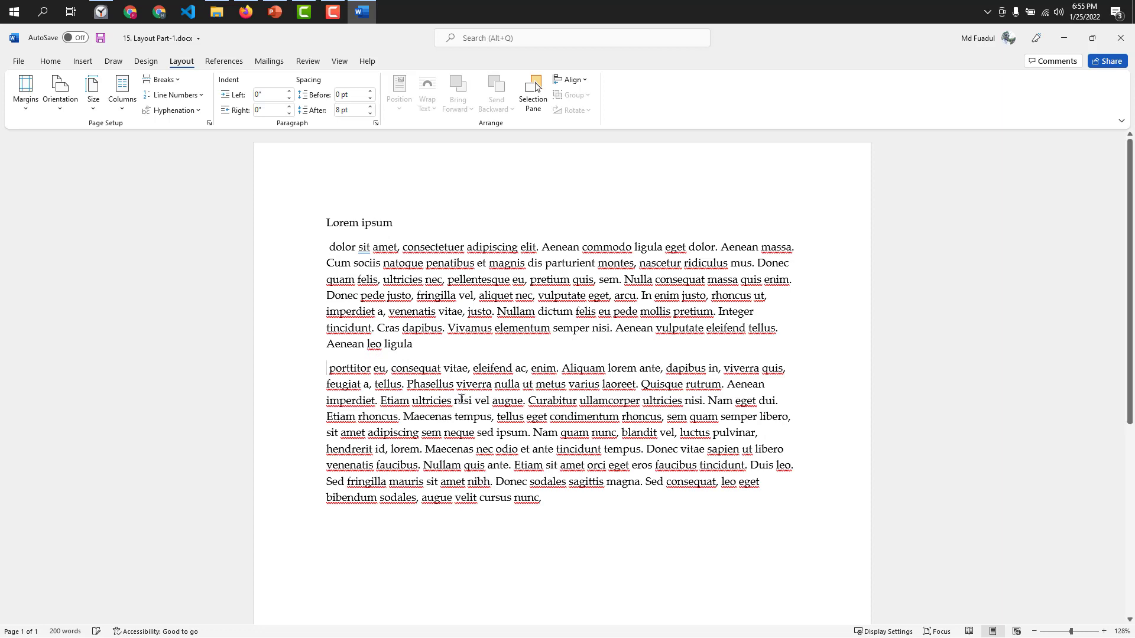
pyautogui.click(329, 344)
pyautogui.press('Return')
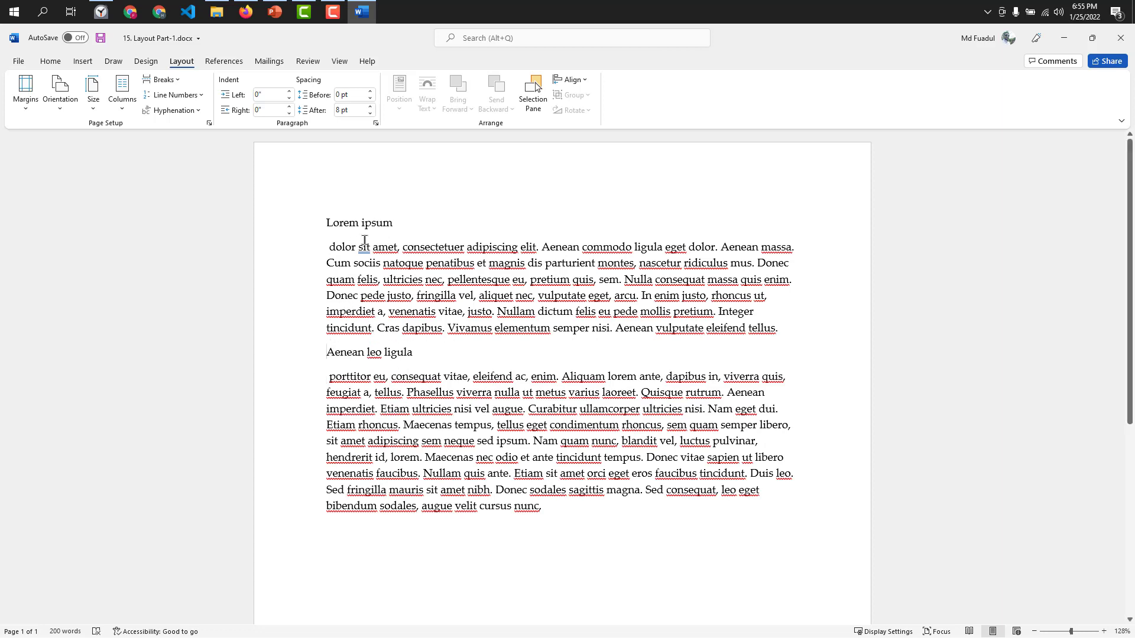
# Remove the leading space from the body paragraphs starting with "dolor sit amet" and "porttitor eu".
pyautogui.click(329, 246)
pyautogui.press('BackSpace')
pyautogui.press('BackSpace')
pyautogui.press('Return')
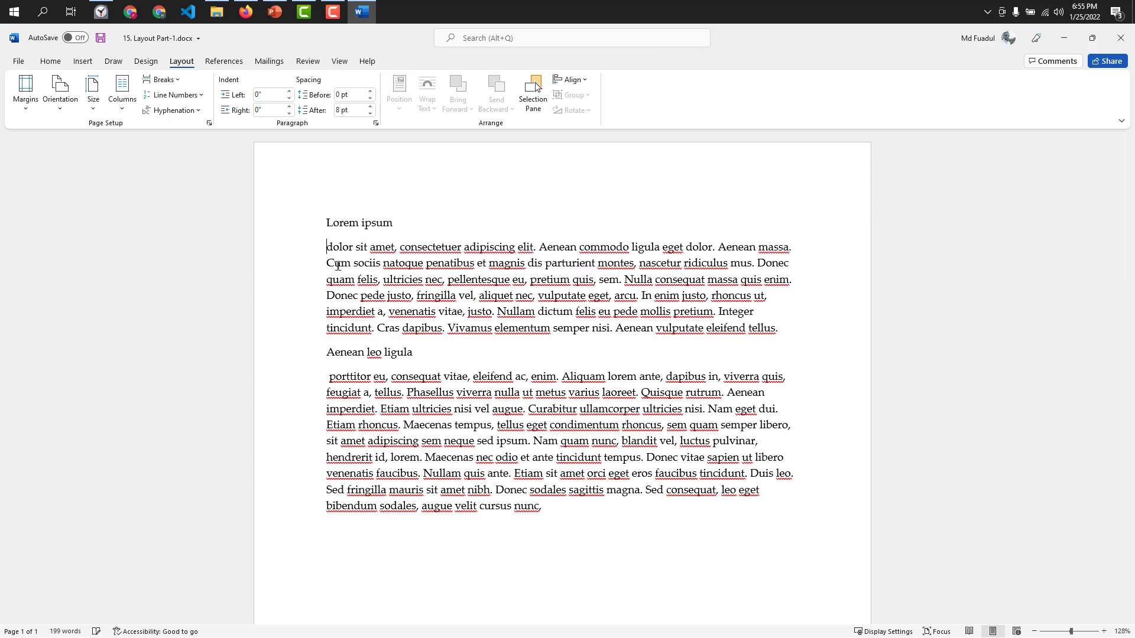
pyautogui.click(330, 375)
pyautogui.press('BackSpace')
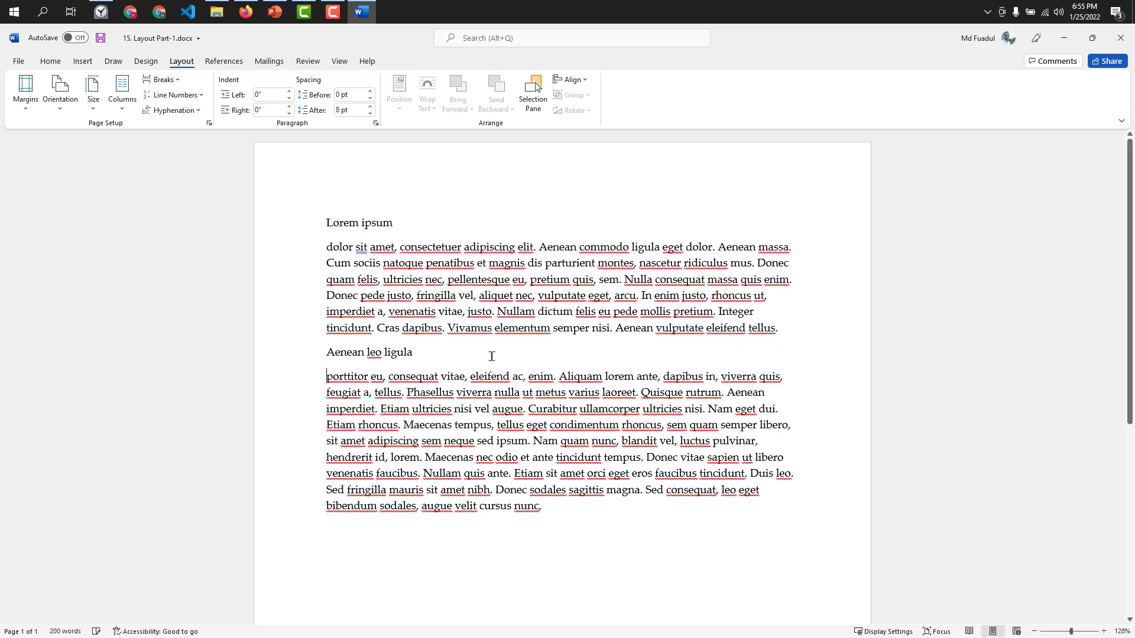
# Apply the Heading 2 style to the "Lorem ipsum" and "Aenean leo ligula" lines.
pyautogui.moveTo(404, 222); pyautogui.dragTo(303, 215)
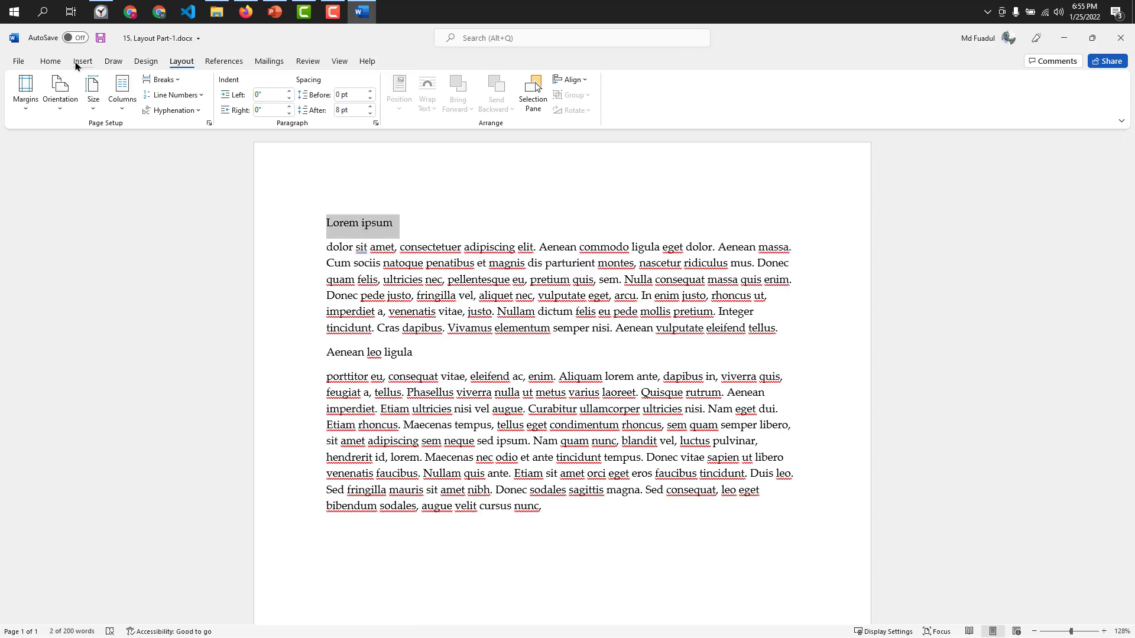
pyautogui.click(50, 61)
pyautogui.click(706, 97)
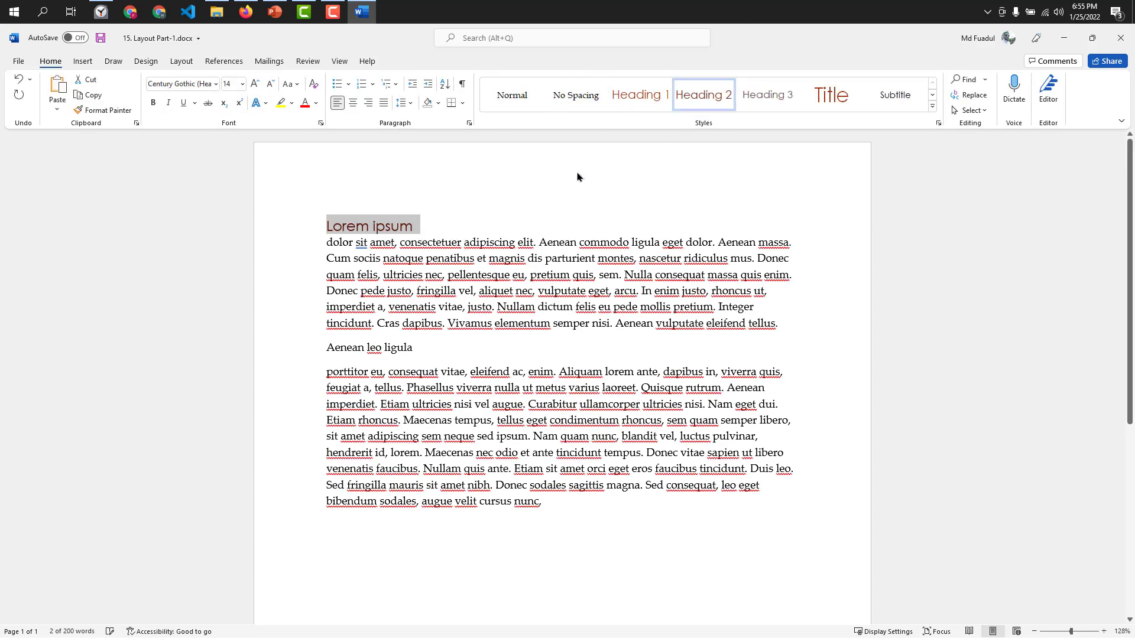
pyautogui.moveTo(504, 347); pyautogui.dragTo(253, 347)
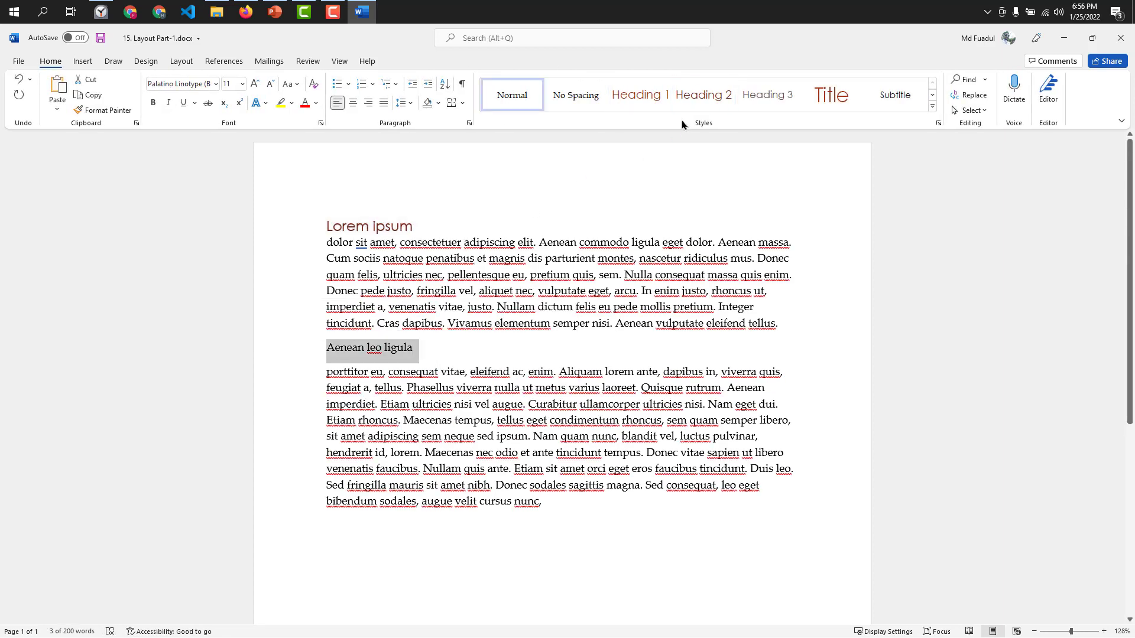
pyautogui.click(692, 101)
pyautogui.click(498, 351)
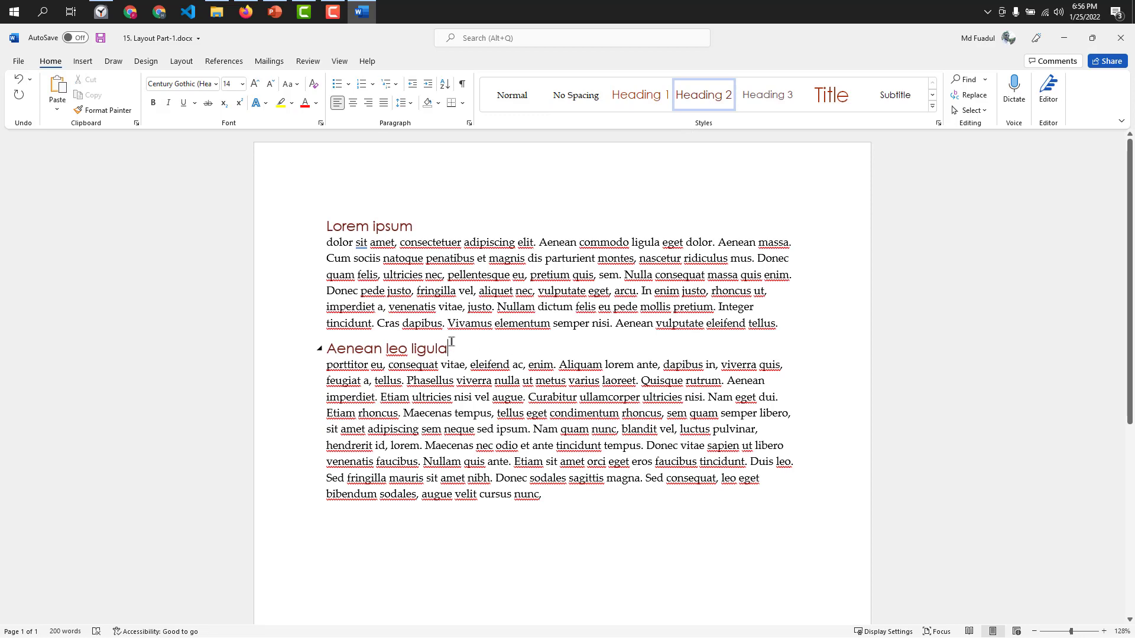
# Duplicate both headed sections below the existing text and remove the blank line before the copy.
pyautogui.moveTo(555, 491); pyautogui.dragTo(313, 228)
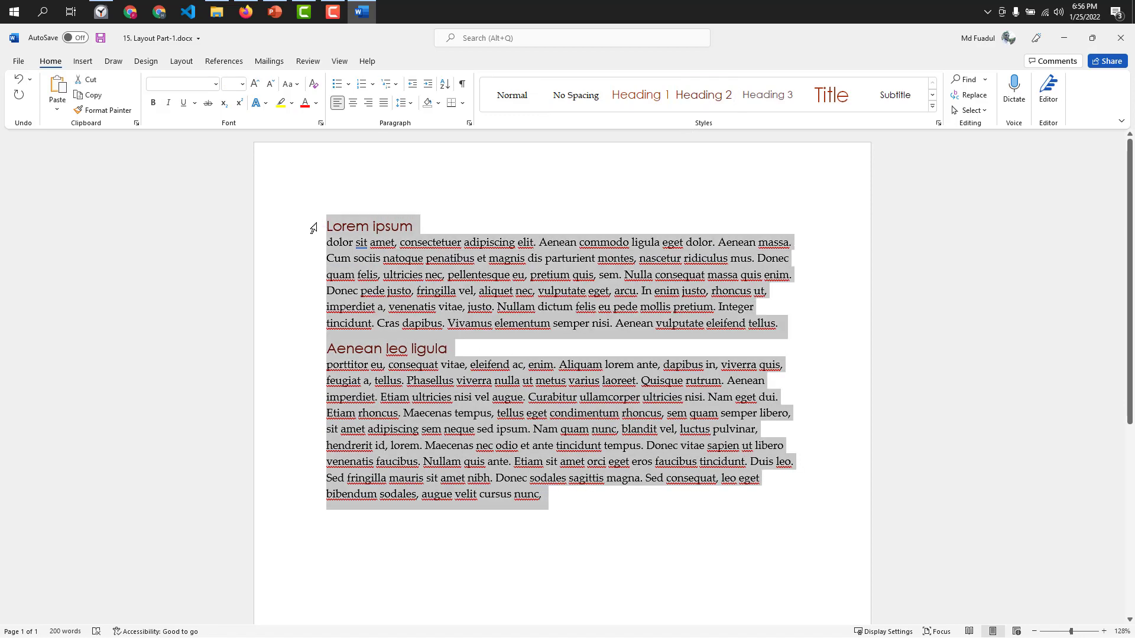
pyautogui.click(555, 495)
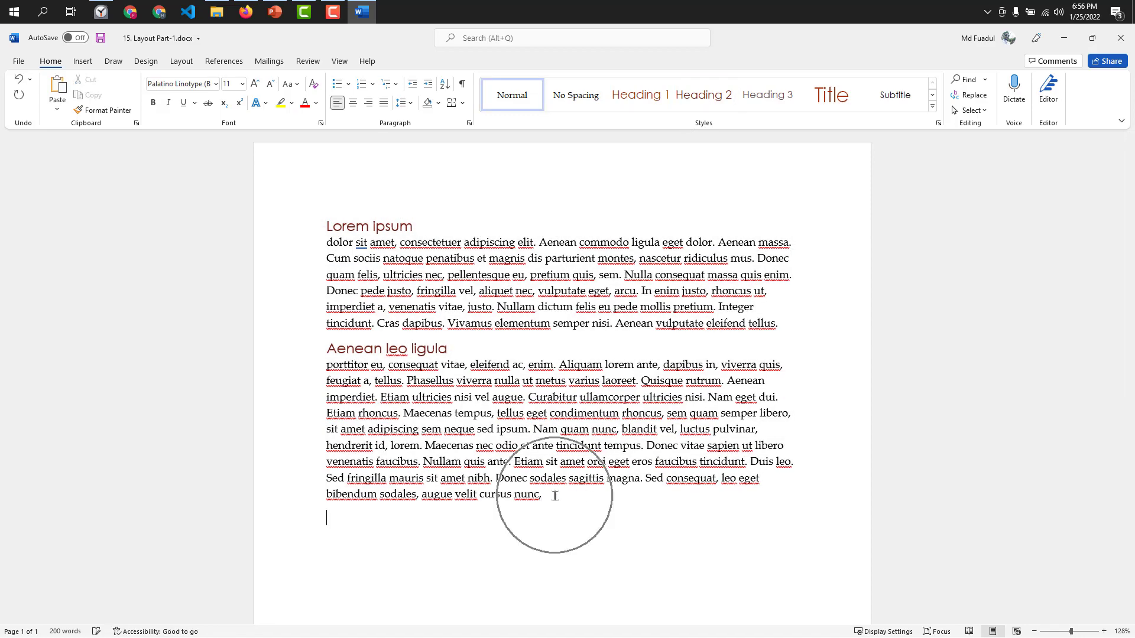
pyautogui.hotkey('ctrl', 'v')
pyautogui.scroll(3, 331, 356)
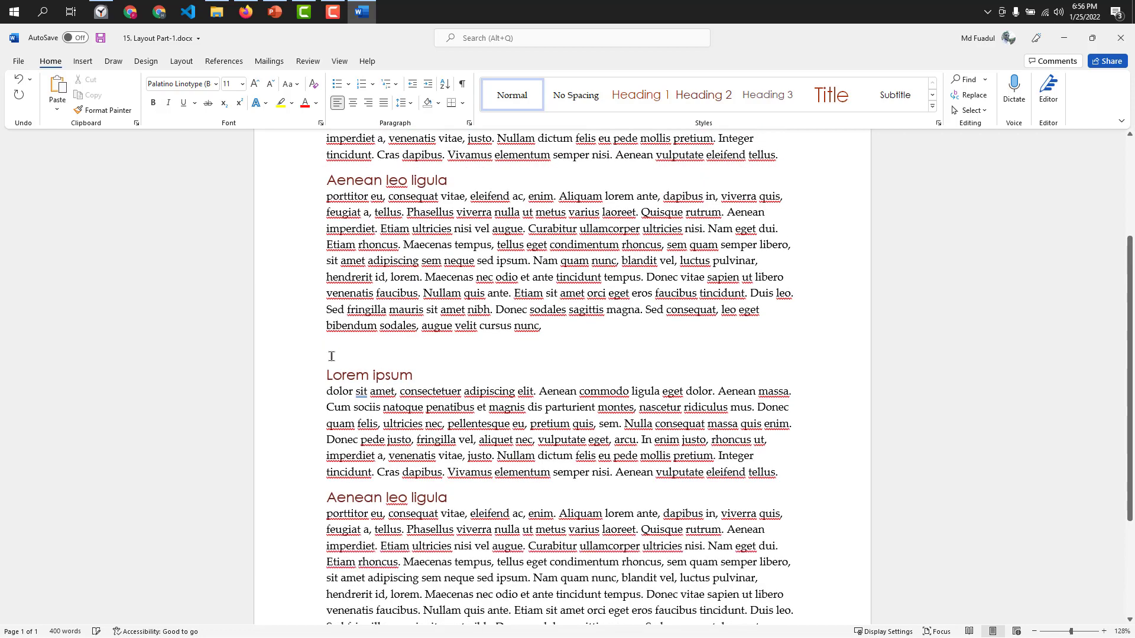
pyautogui.click(328, 374)
pyautogui.press('BackSpace')
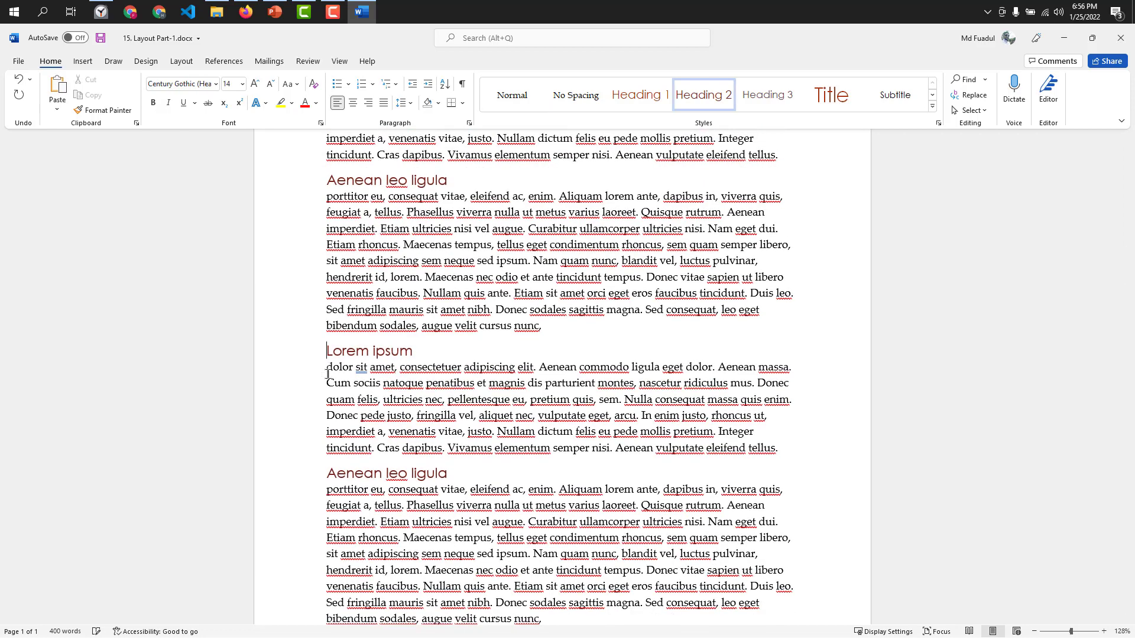
# Set the page margins to the Narrow preset, 0.5" on all sides.
pyautogui.scroll(3, 588, 321)
pyautogui.click(182, 60)
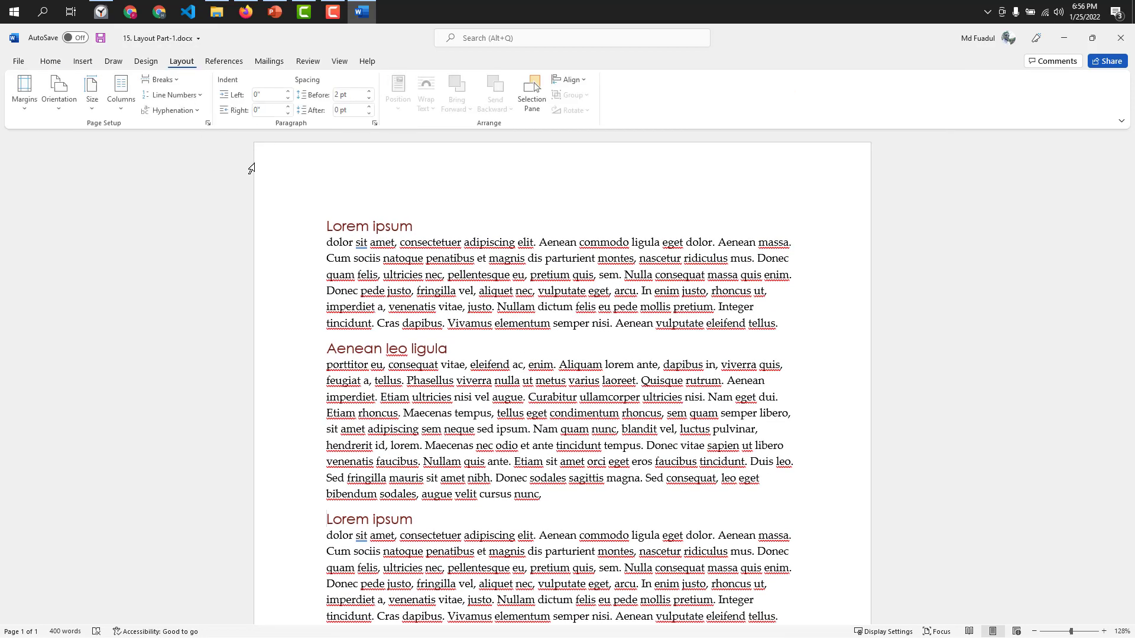
pyautogui.click(23, 110)
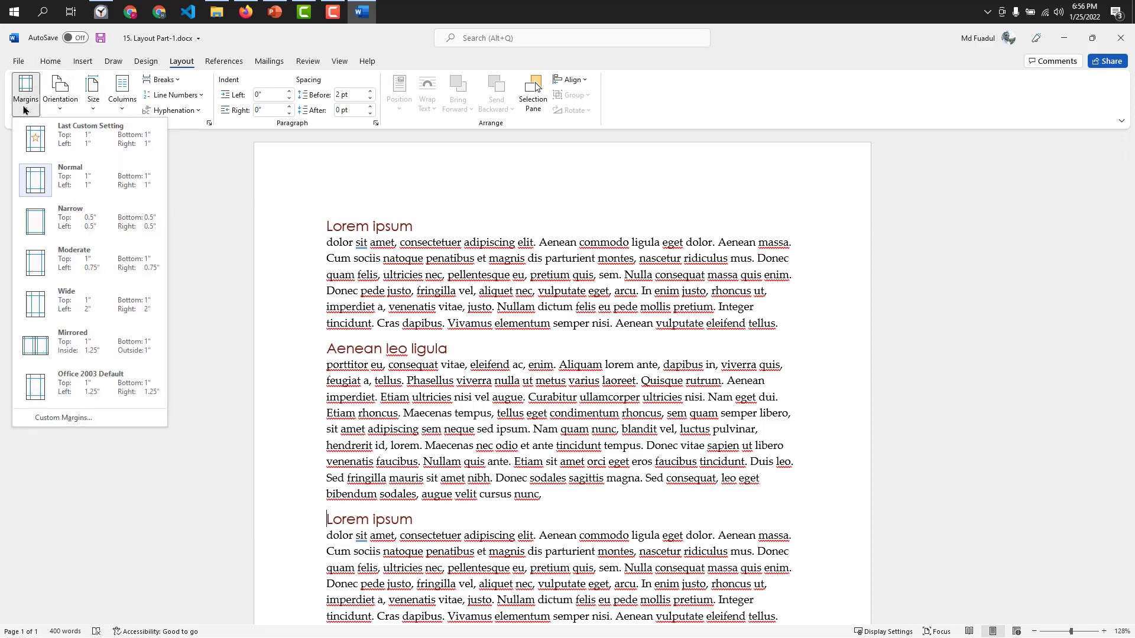
pyautogui.click(412, 279)
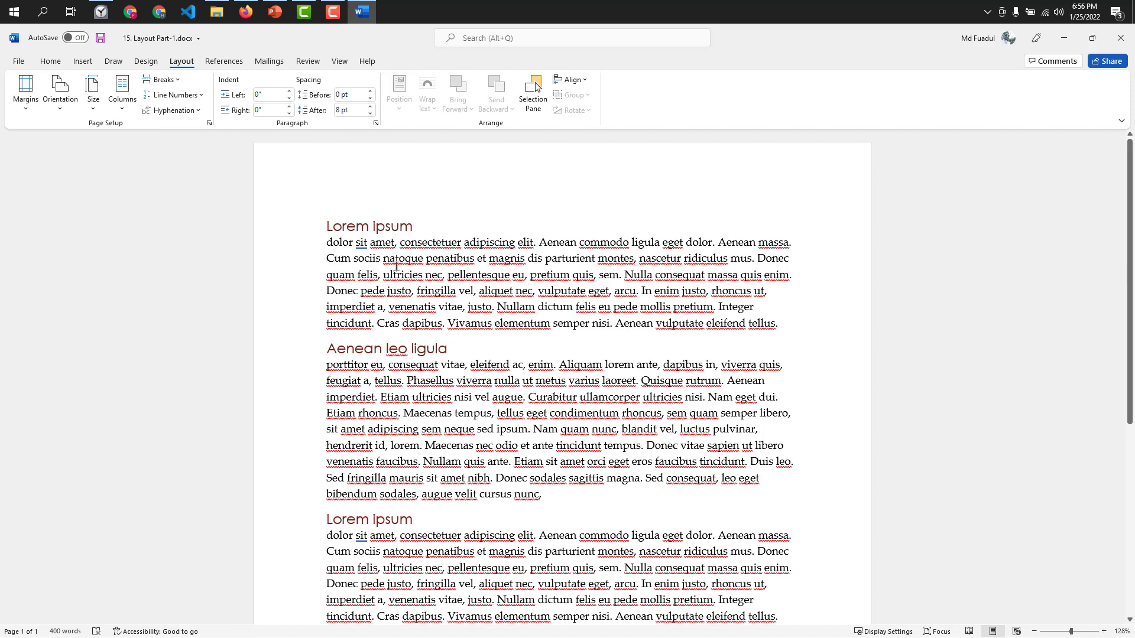
pyautogui.scroll(-4, 467, 230)
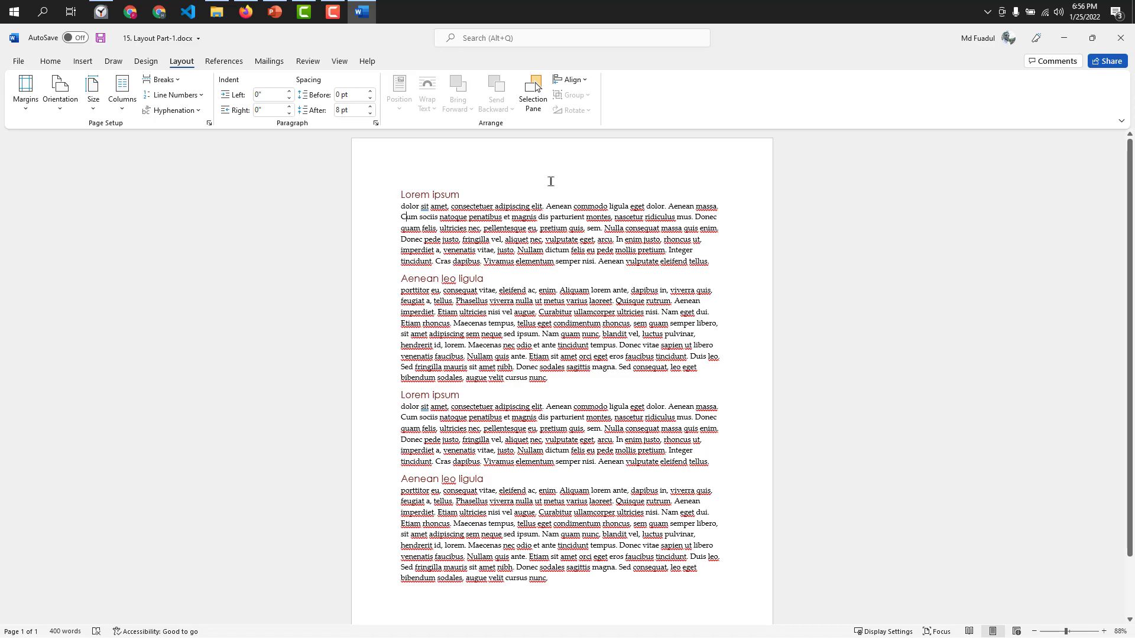
pyautogui.scroll(4, 559, 180)
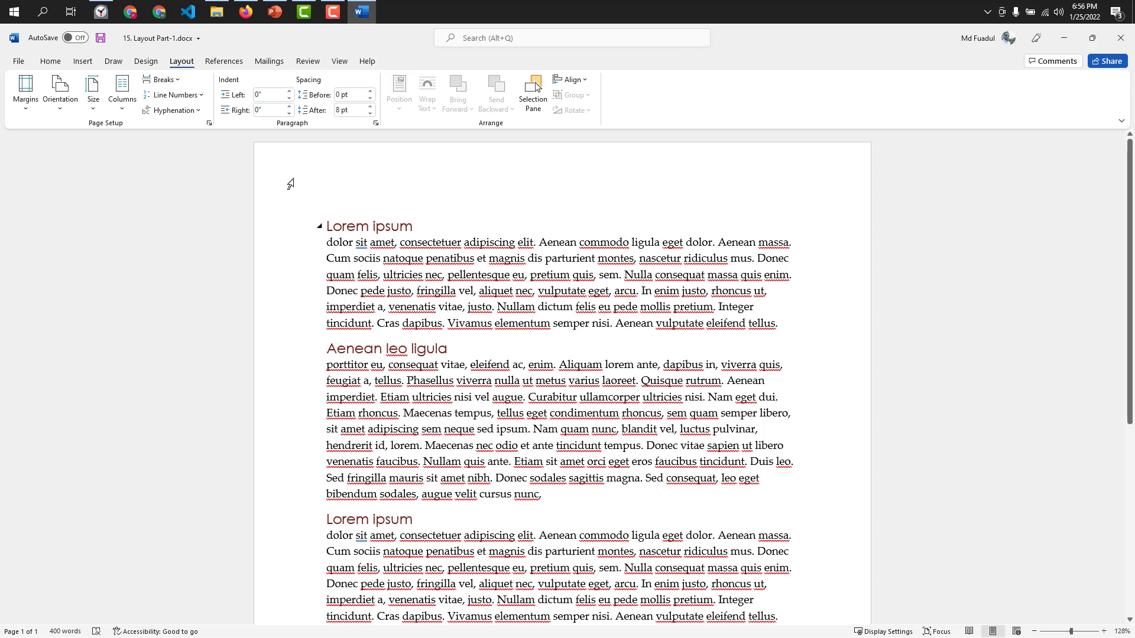
pyautogui.click(24, 108)
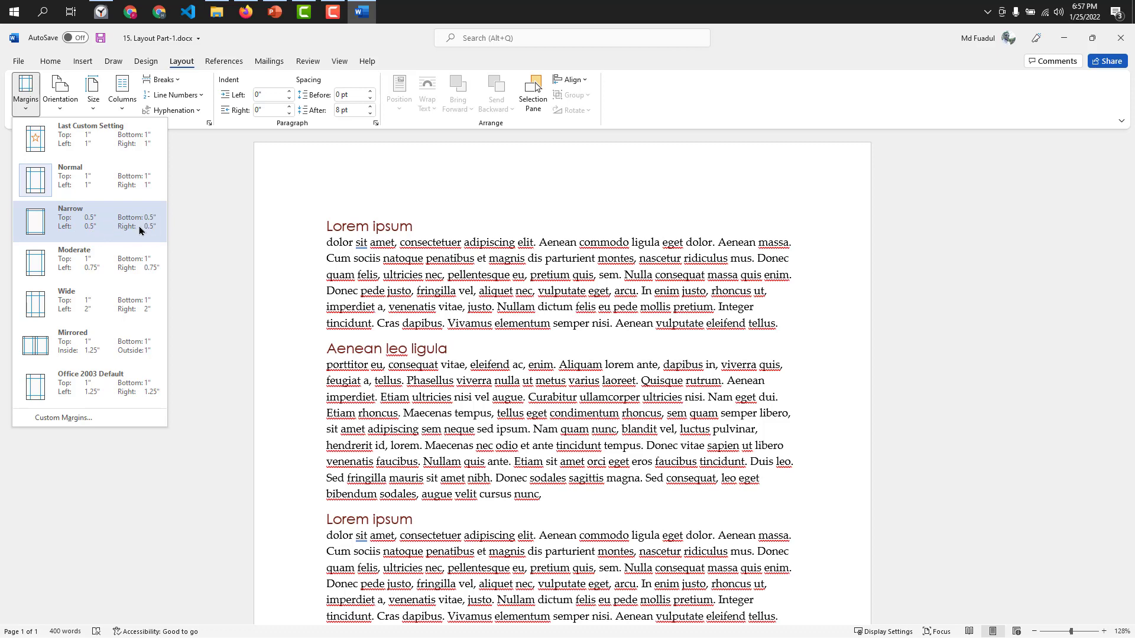
pyautogui.click(120, 229)
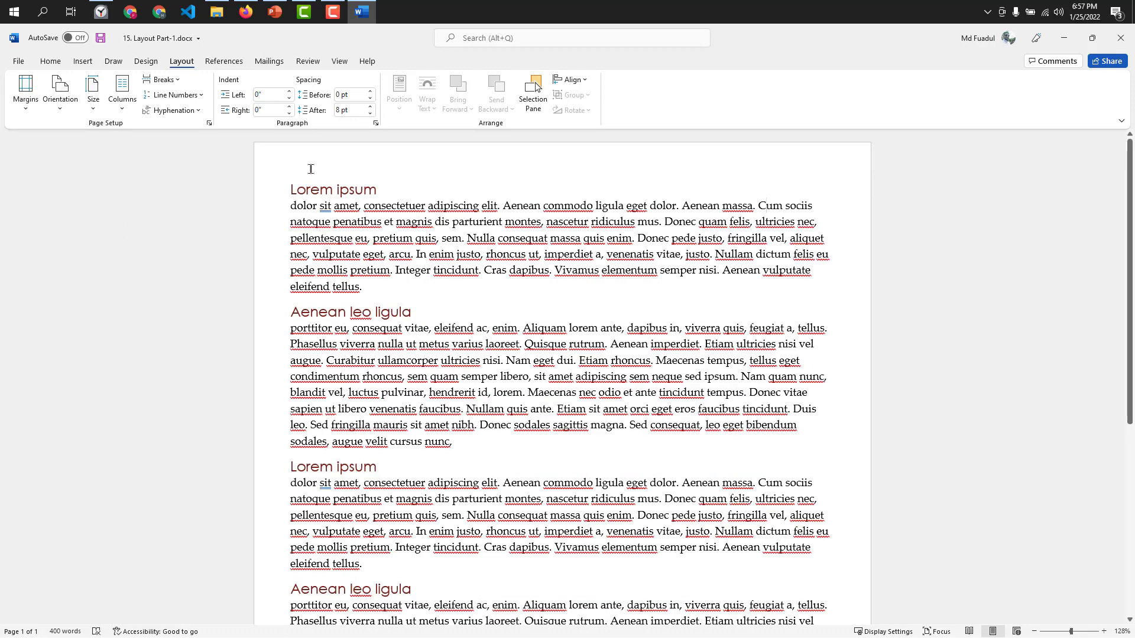
# Apply the Normal margin preset with 1" on all sides, followed by the Moderate preset with 0.75" left and right.
pyautogui.scroll(-4, 725, 248)
pyautogui.scroll(4, 489, 320)
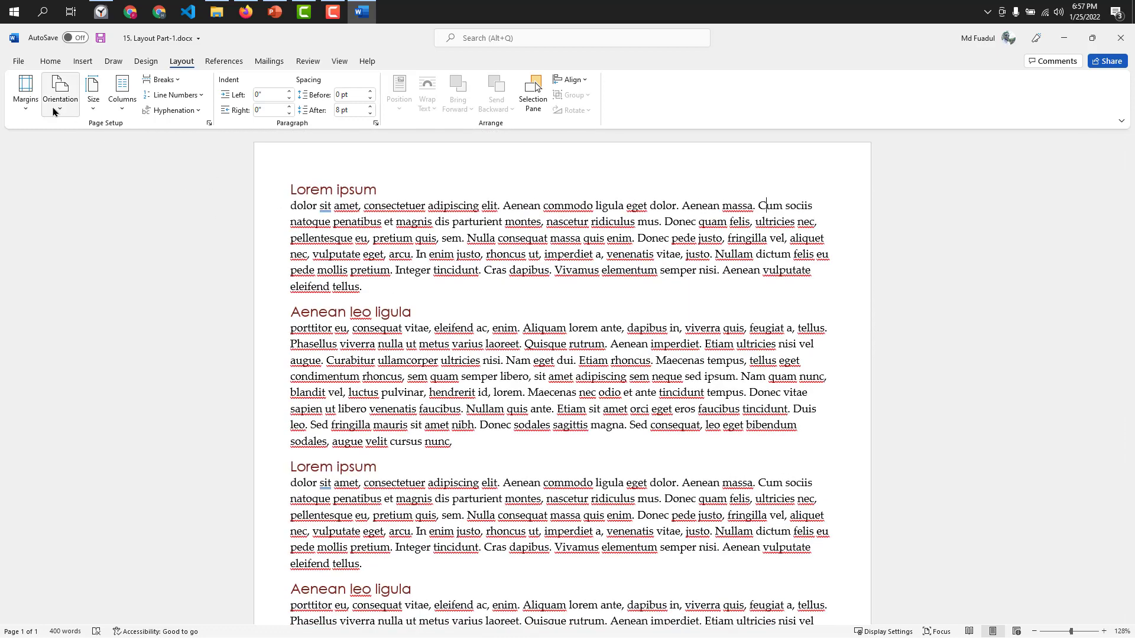
pyautogui.click(25, 91)
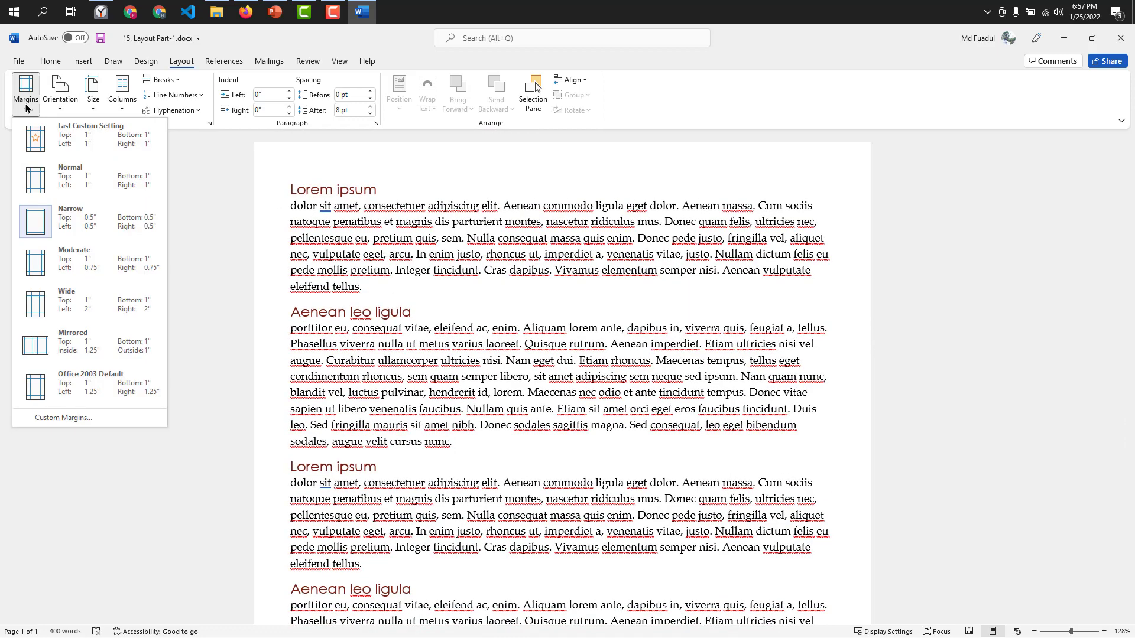
pyautogui.click(74, 191)
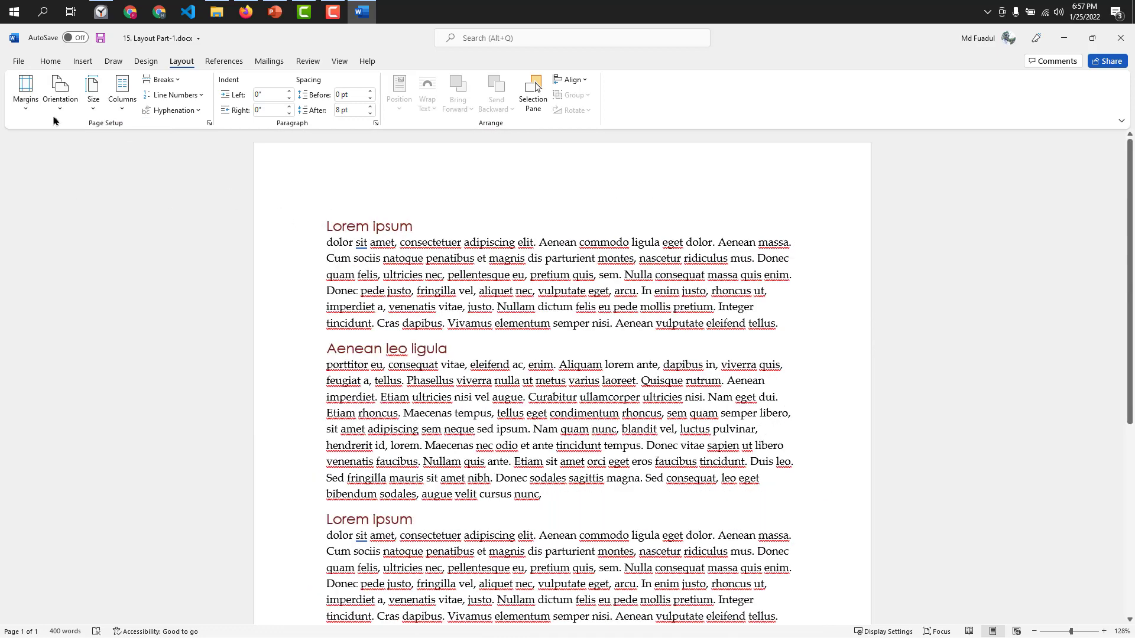
pyautogui.click(26, 93)
pyautogui.click(76, 263)
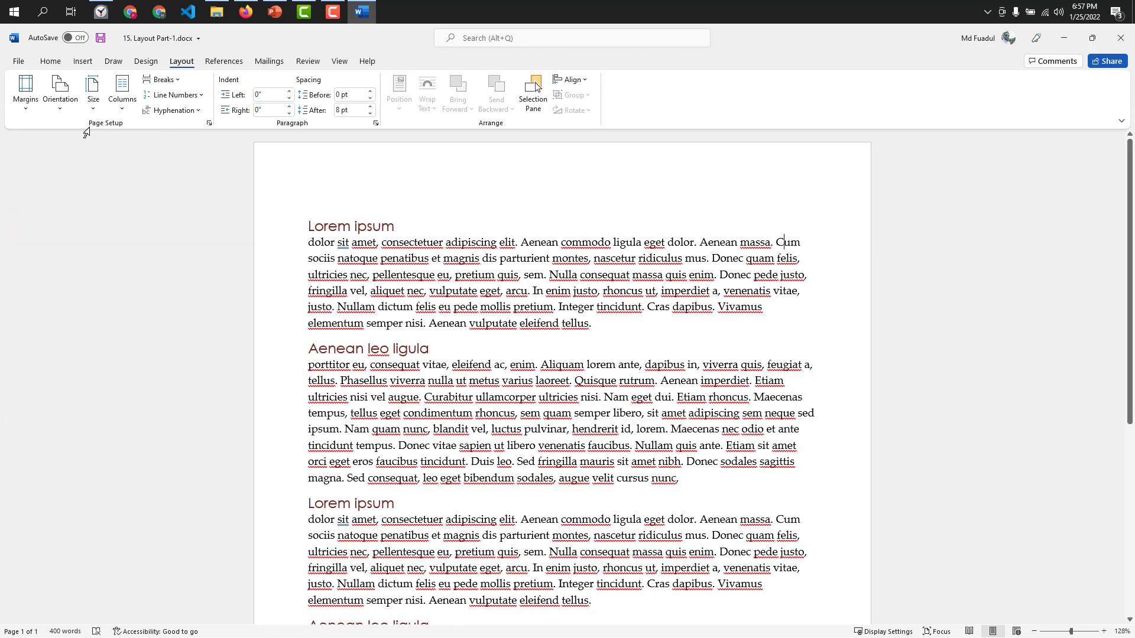
# Set the page margins to the Mirrored preset, 1.25" inside and 1" outside.
pyautogui.click(26, 95)
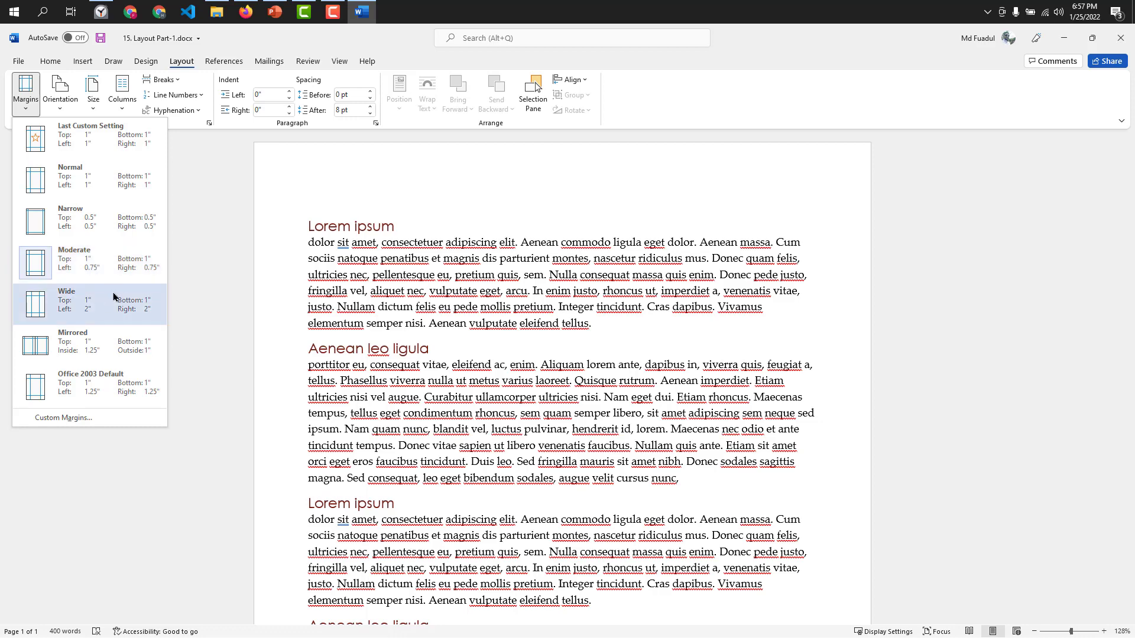
pyautogui.click(83, 343)
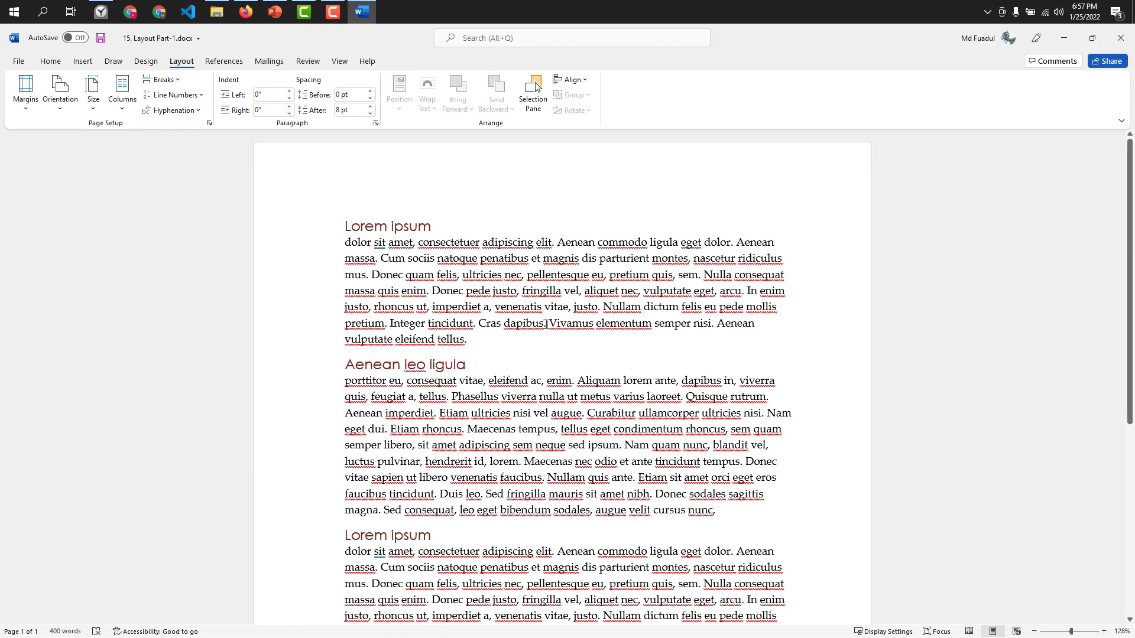
pyautogui.scroll(-1, 547, 322)
pyautogui.scroll(1, 125, 170)
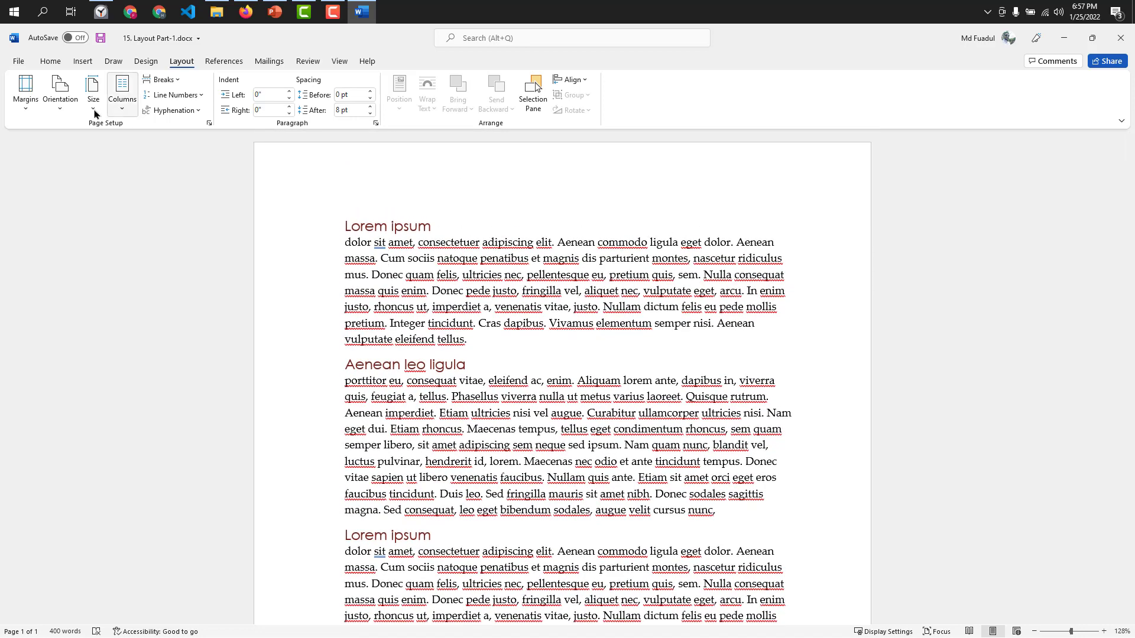
pyautogui.click(25, 90)
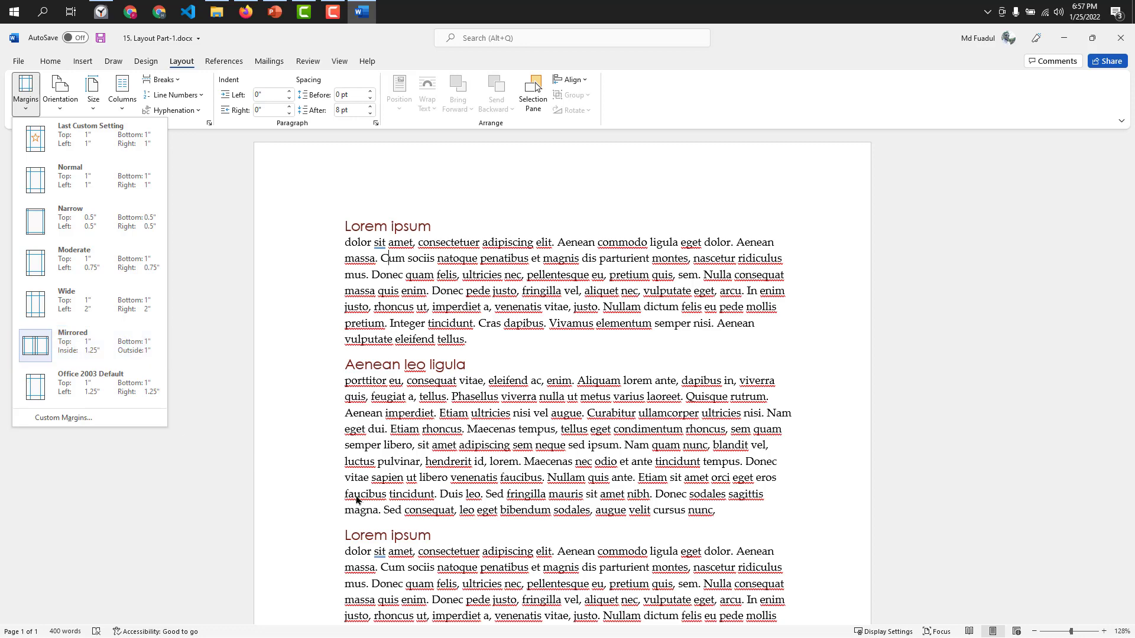
# Justify the body paragraphs under the first "Lorem ipsum" and "Aenean leo ligula" headings.
pyautogui.scroll(-3, 560, 361)
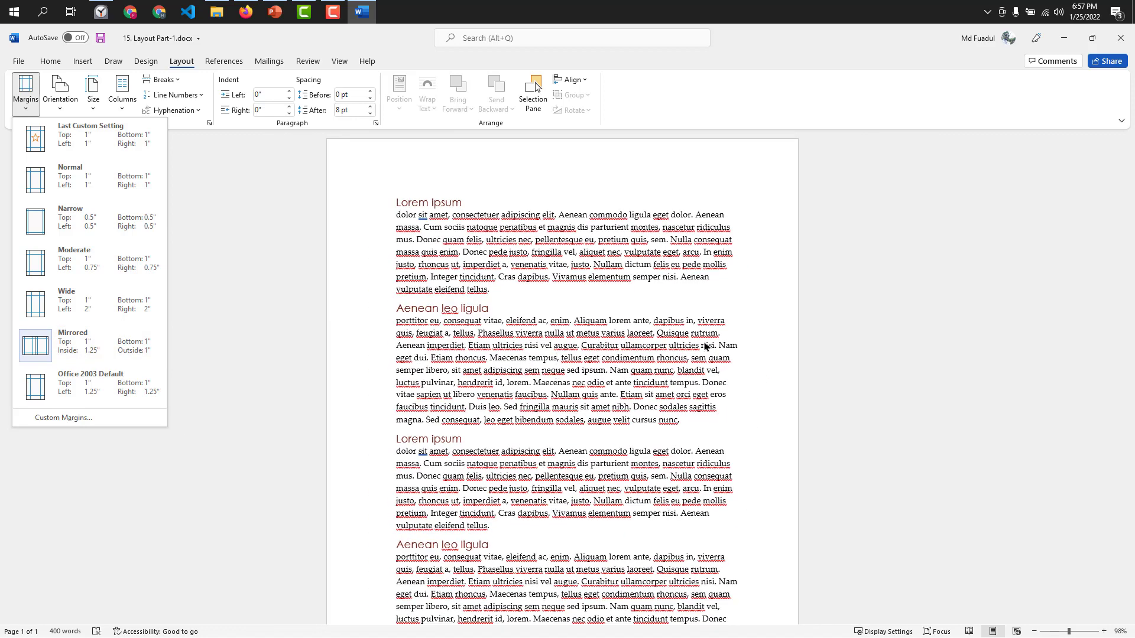
pyautogui.scroll(5, 511, 349)
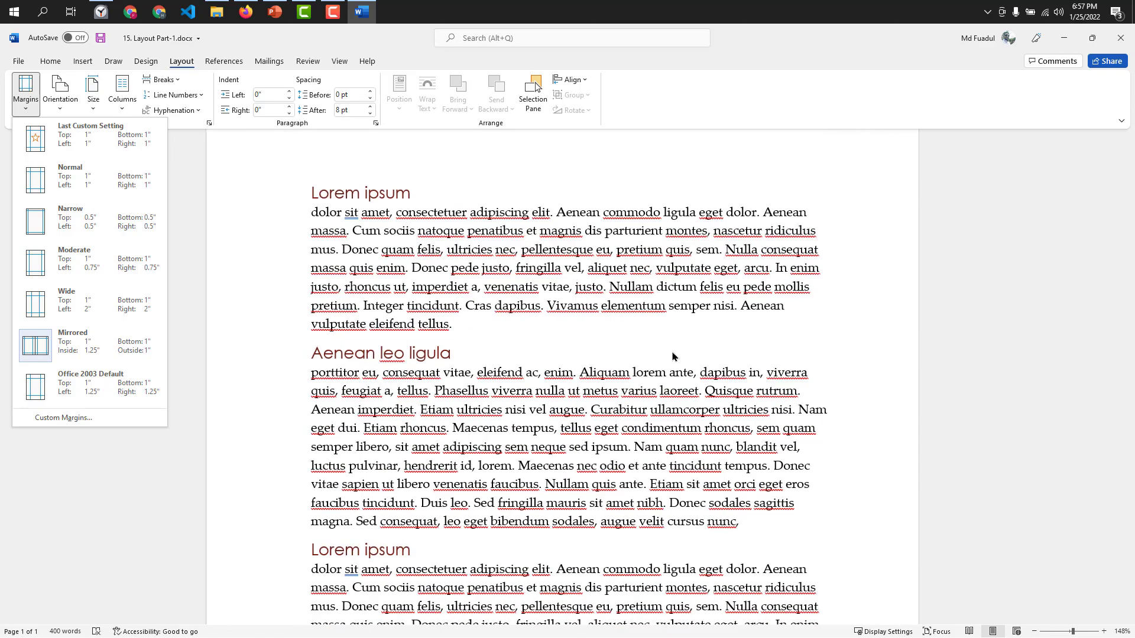
pyautogui.scroll(2, 672, 357)
pyautogui.click(456, 373)
pyautogui.moveTo(457, 373); pyautogui.dragTo(278, 257)
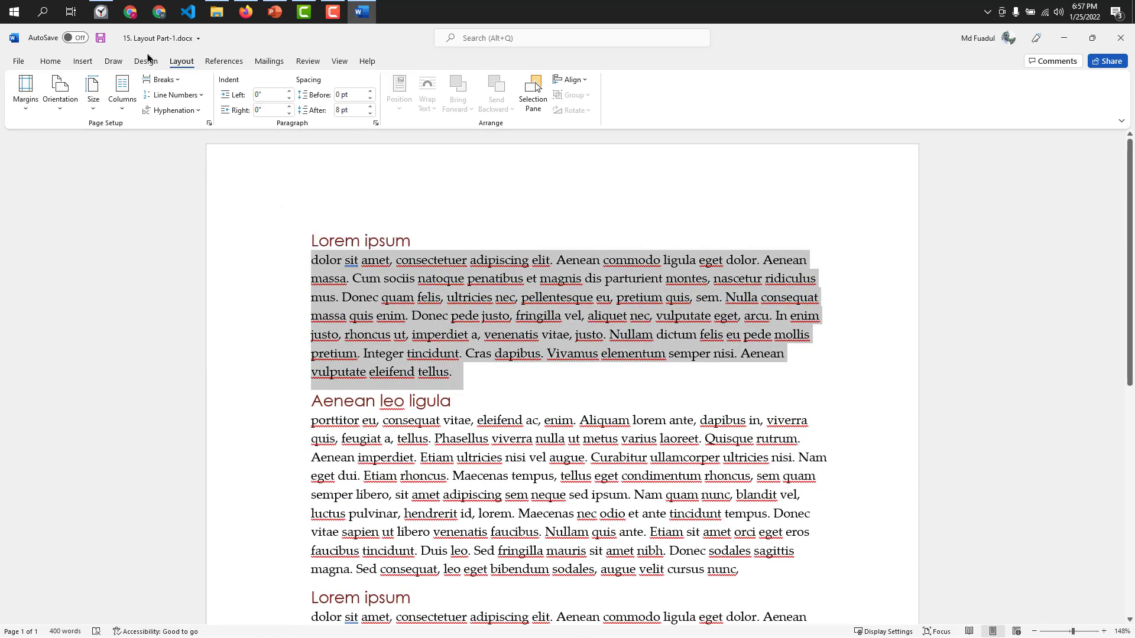
pyautogui.click(51, 61)
pyautogui.click(383, 103)
pyautogui.scroll(-1, 528, 336)
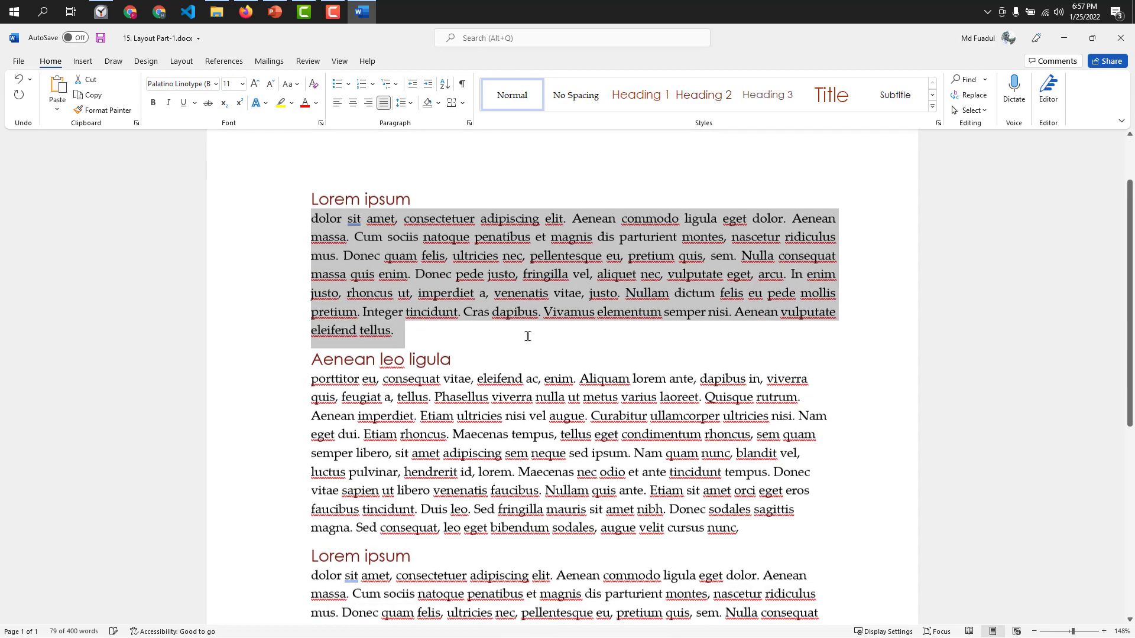
pyautogui.scroll(-2, 508, 396)
pyautogui.moveTo(766, 445); pyautogui.dragTo(290, 288)
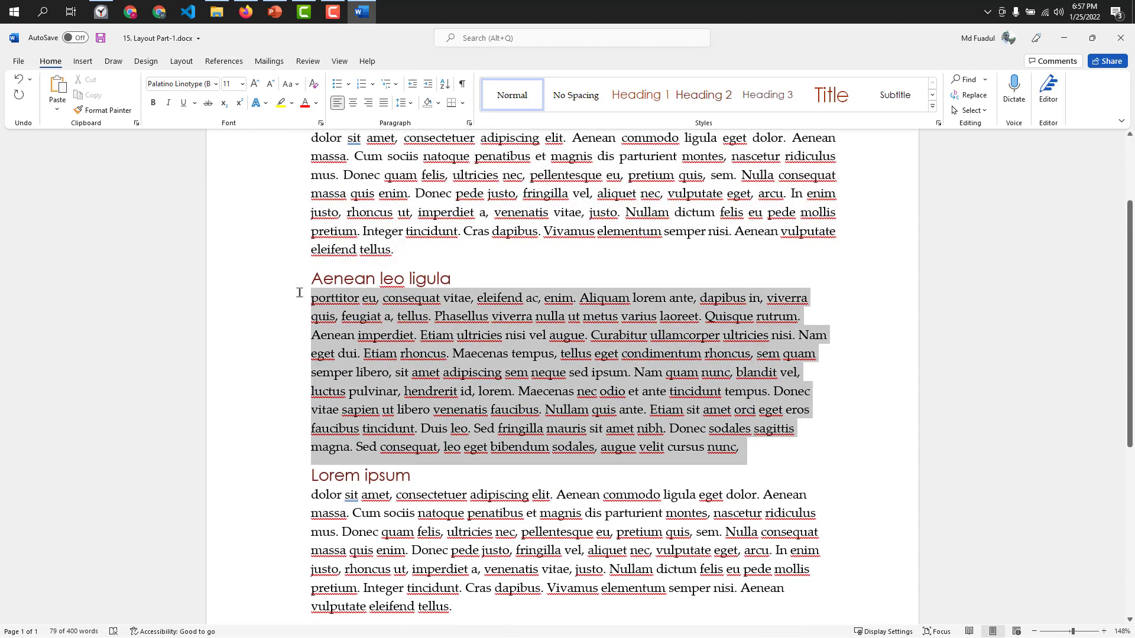
pyautogui.click(383, 103)
# Justify the body paragraphs under the second "Lorem ipsum" and "Aenean leo ligula" headings.
pyautogui.scroll(-3, 503, 467)
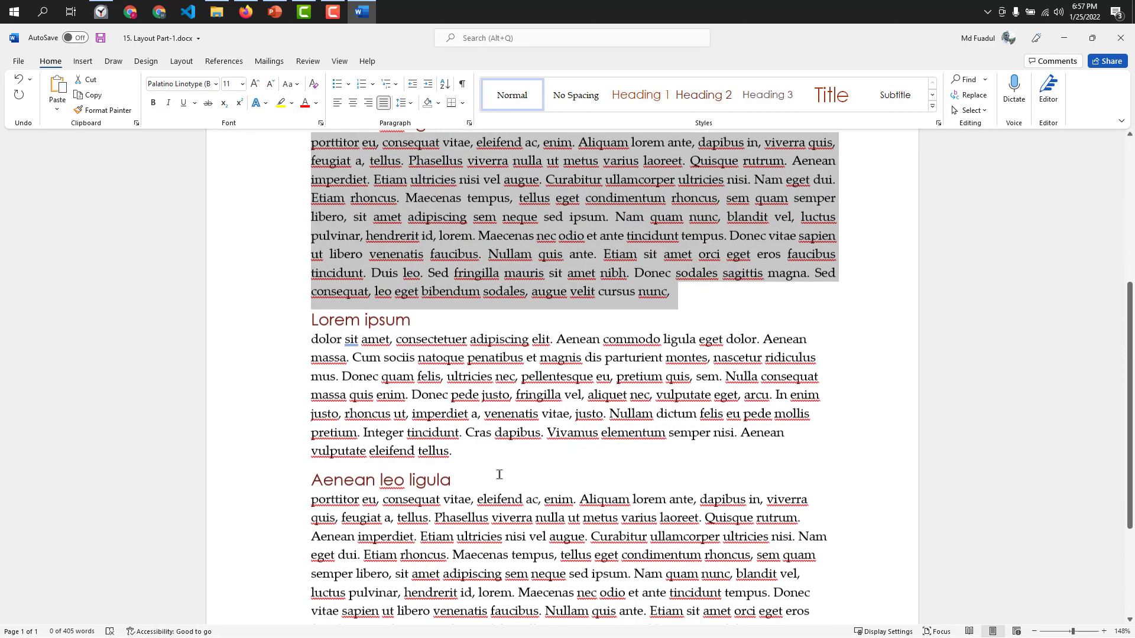
pyautogui.moveTo(455, 444); pyautogui.dragTo(308, 331)
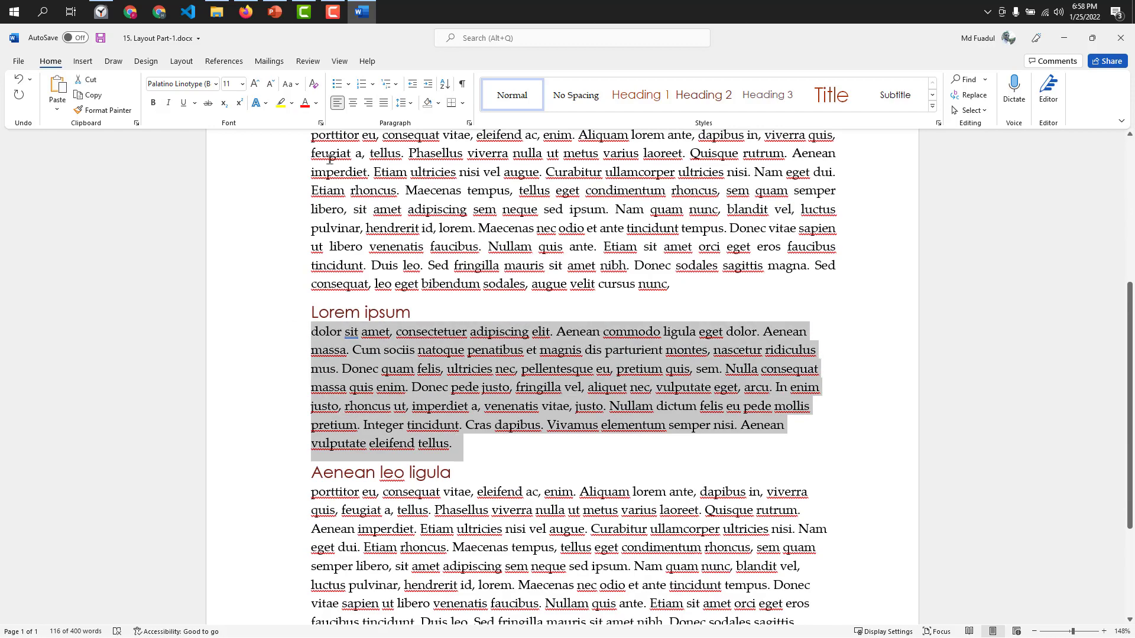
pyautogui.click(383, 102)
pyautogui.scroll(-2, 495, 341)
pyautogui.moveTo(783, 478); pyautogui.dragTo(309, 320)
pyautogui.click(384, 103)
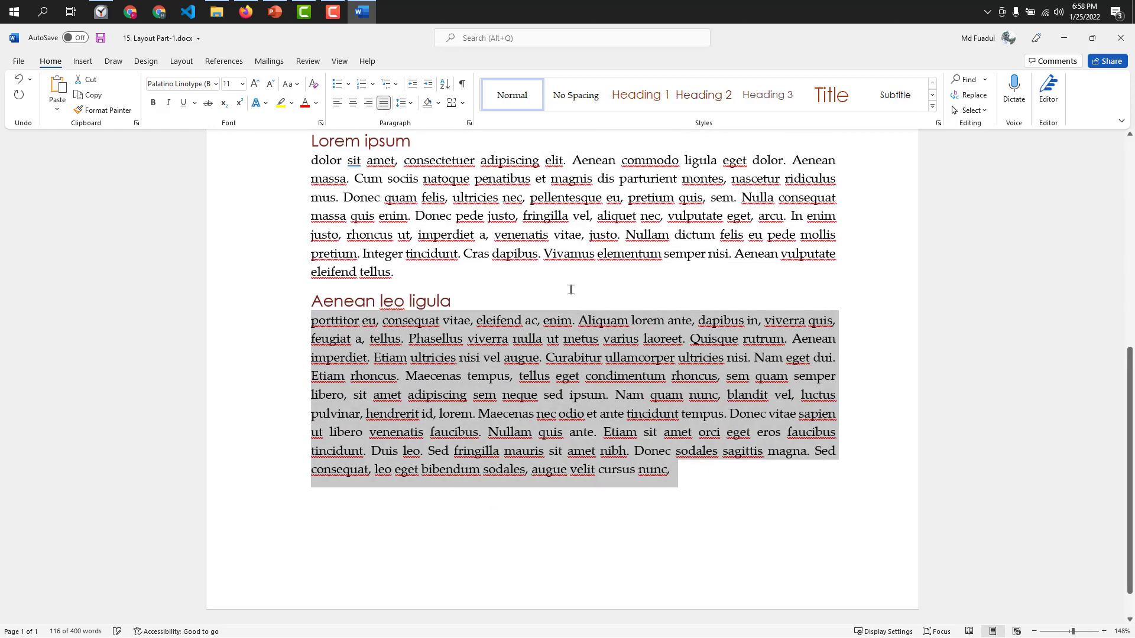
pyautogui.scroll(3, 570, 286)
pyautogui.click(462, 364)
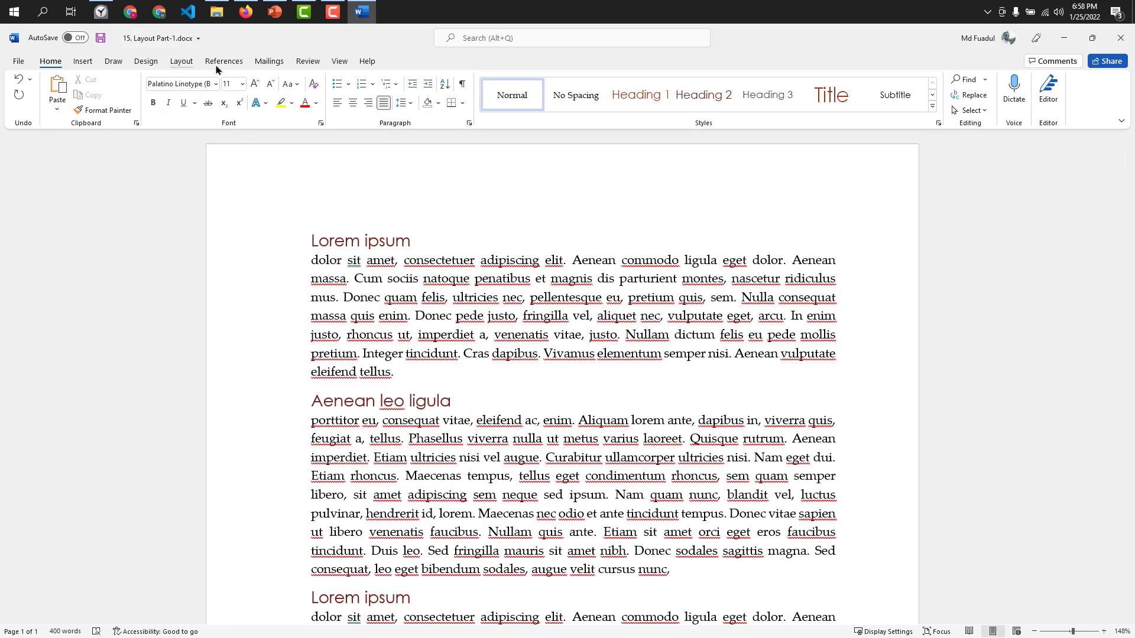
# Open the custom margin settings and set the top margin to 2".
pyautogui.click(182, 61)
pyautogui.click(18, 93)
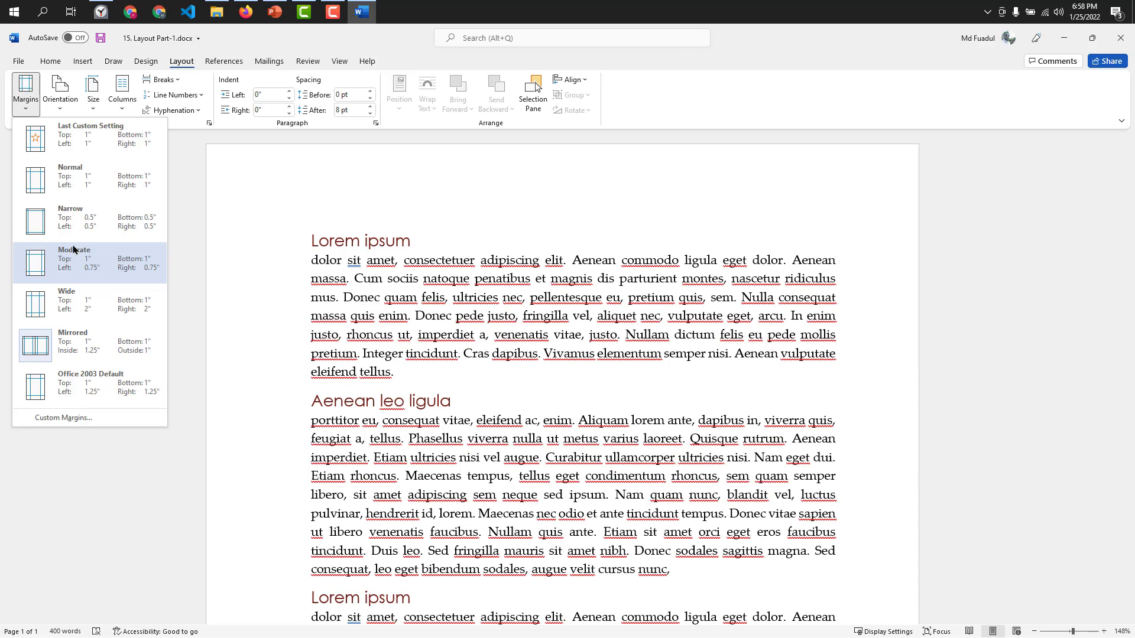
pyautogui.click(63, 417)
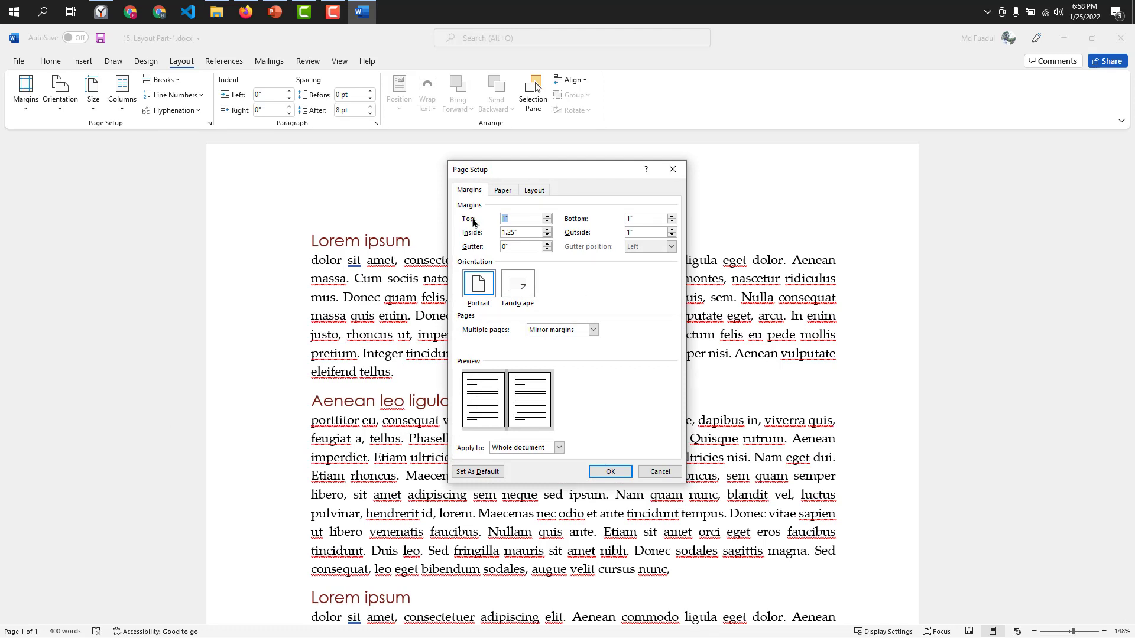
pyautogui.click(547, 221)
pyautogui.click(547, 221)
pyautogui.click(547, 222)
pyautogui.click(548, 216)
pyautogui.click(547, 216)
pyautogui.click(547, 217)
pyautogui.click(548, 216)
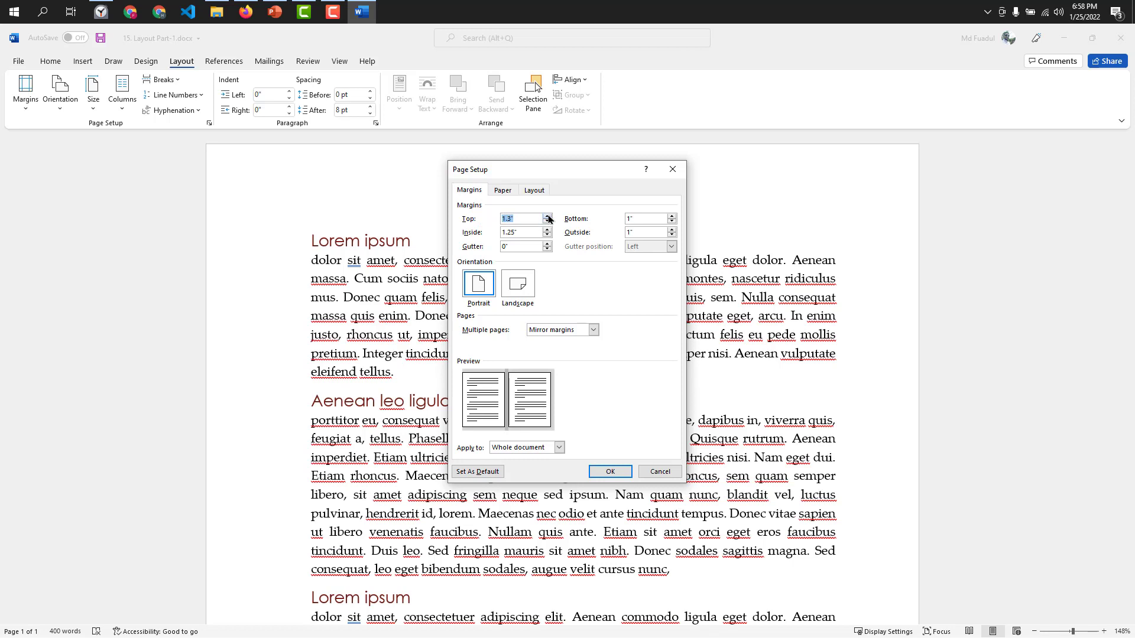
pyautogui.click(548, 216)
pyautogui.click(548, 216)
pyautogui.click(548, 217)
pyautogui.click(548, 216)
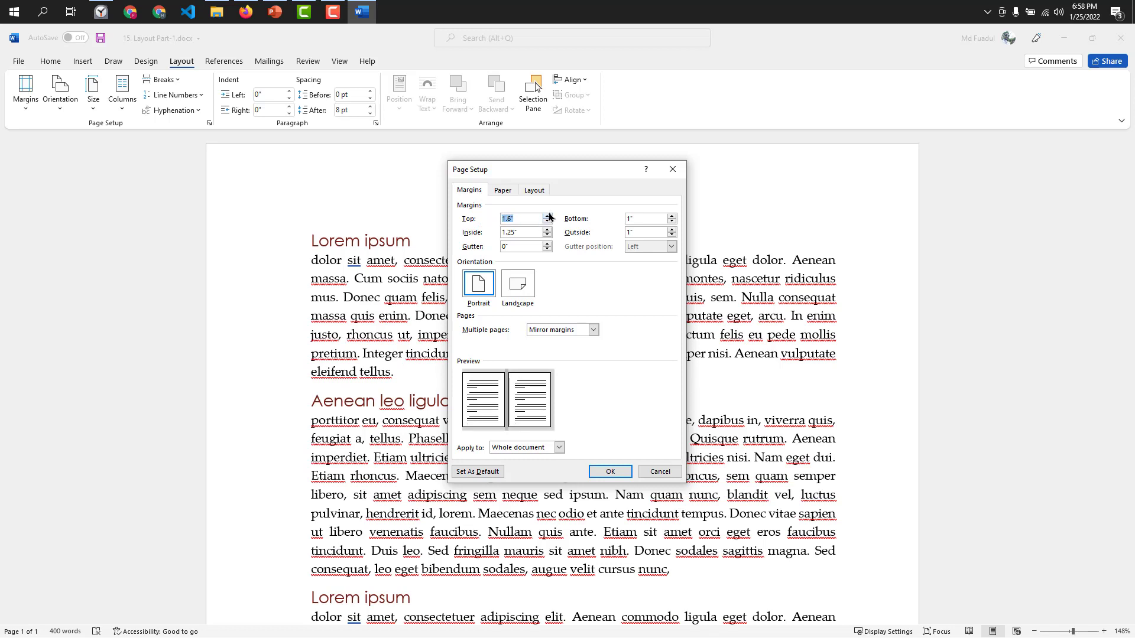
pyautogui.click(548, 216)
pyautogui.click(548, 217)
pyautogui.click(548, 216)
pyautogui.click(548, 216)
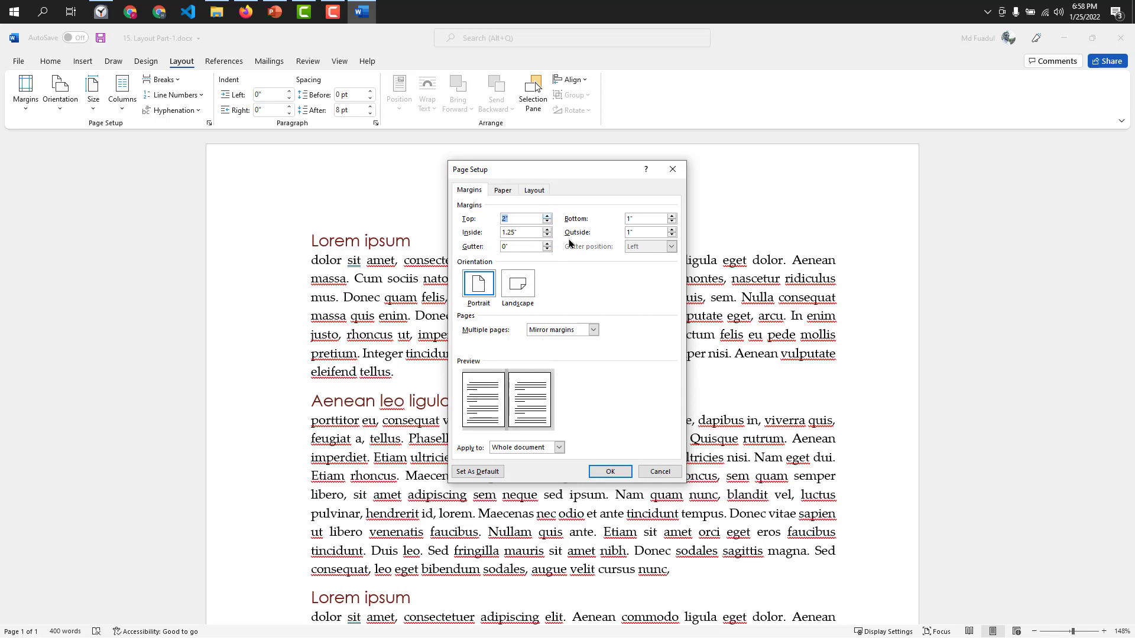
# Set the bottom margin to 2" and apply the custom margins to the whole document.
pyautogui.click(672, 217)
pyautogui.click(671, 216)
pyautogui.click(597, 477)
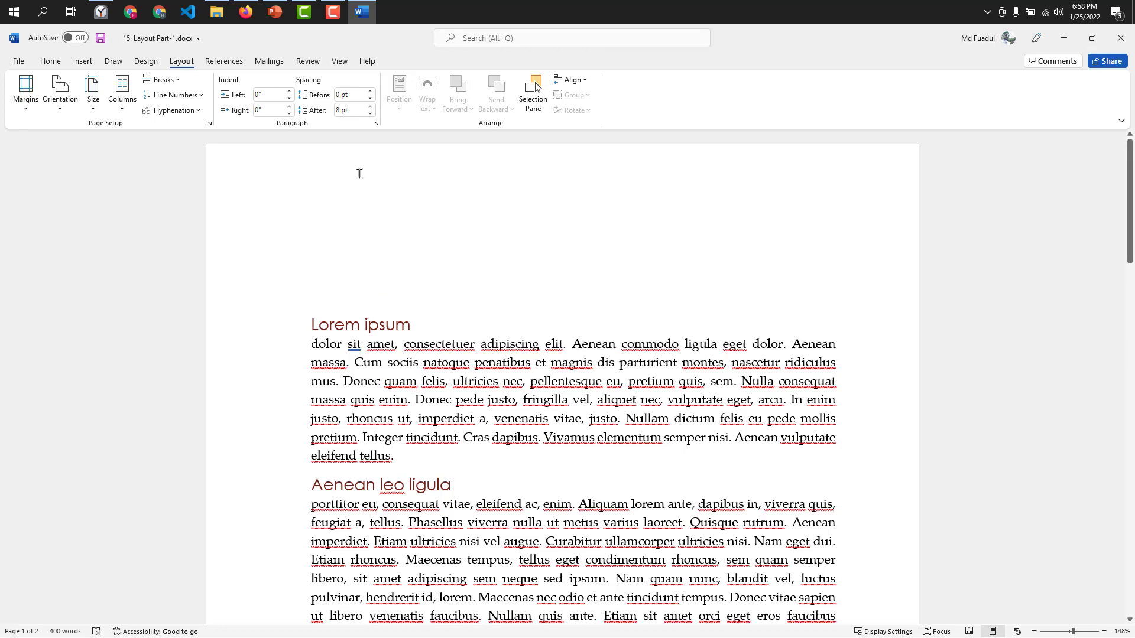
pyautogui.scroll(-9, 392, 375)
pyautogui.scroll(9, 391, 372)
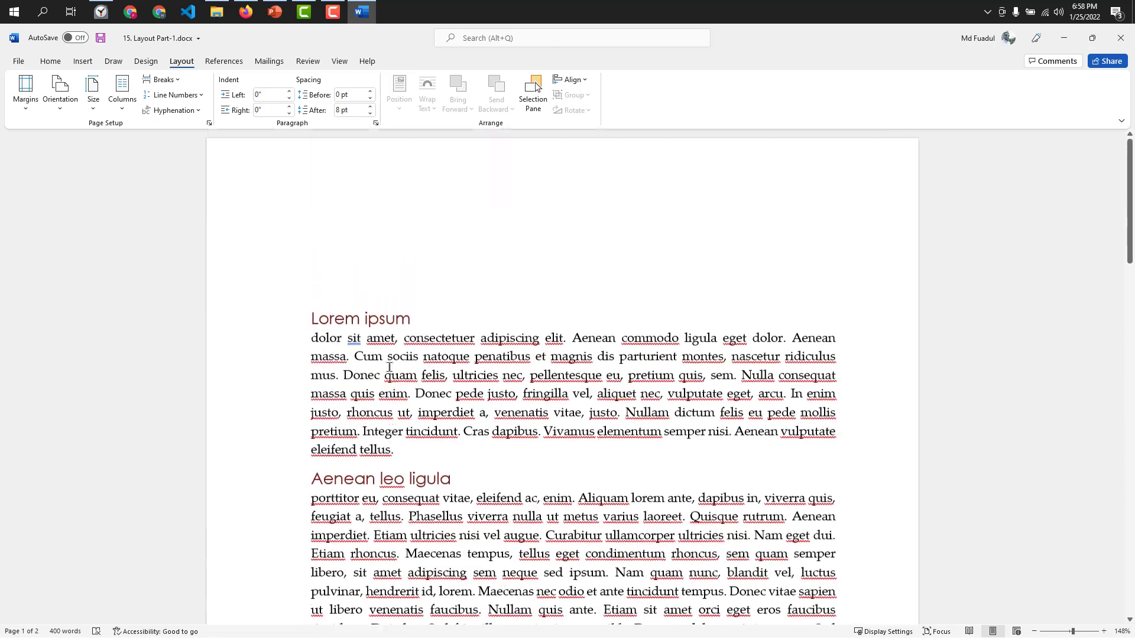
# Return the page margins to the Narrow preset, 0.5" on all sides.
pyautogui.click(25, 90)
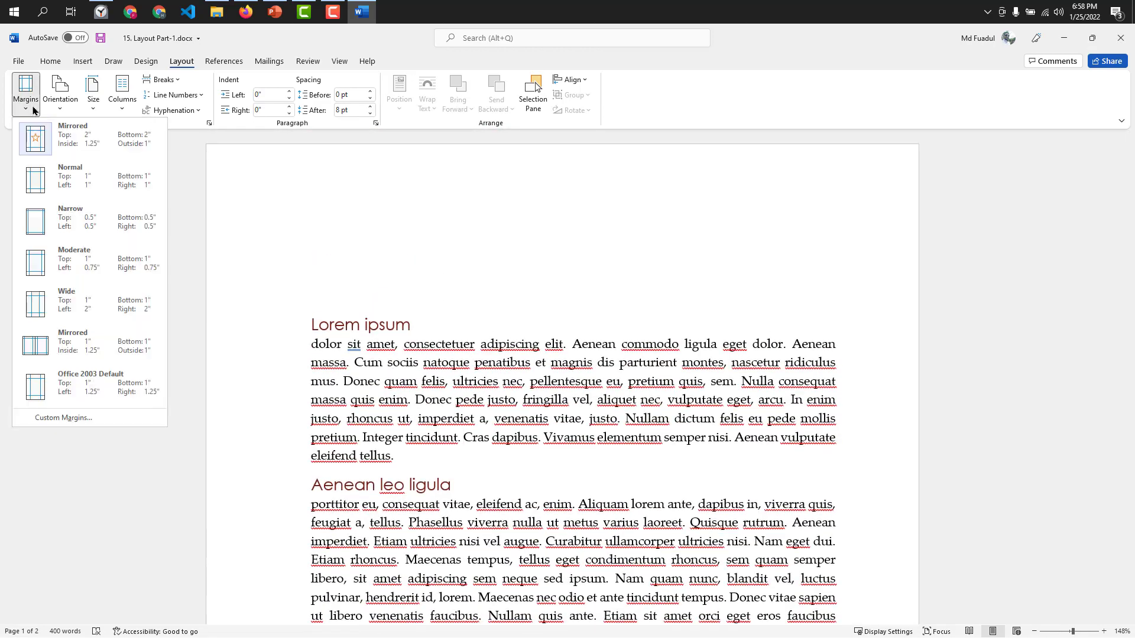
pyautogui.click(77, 234)
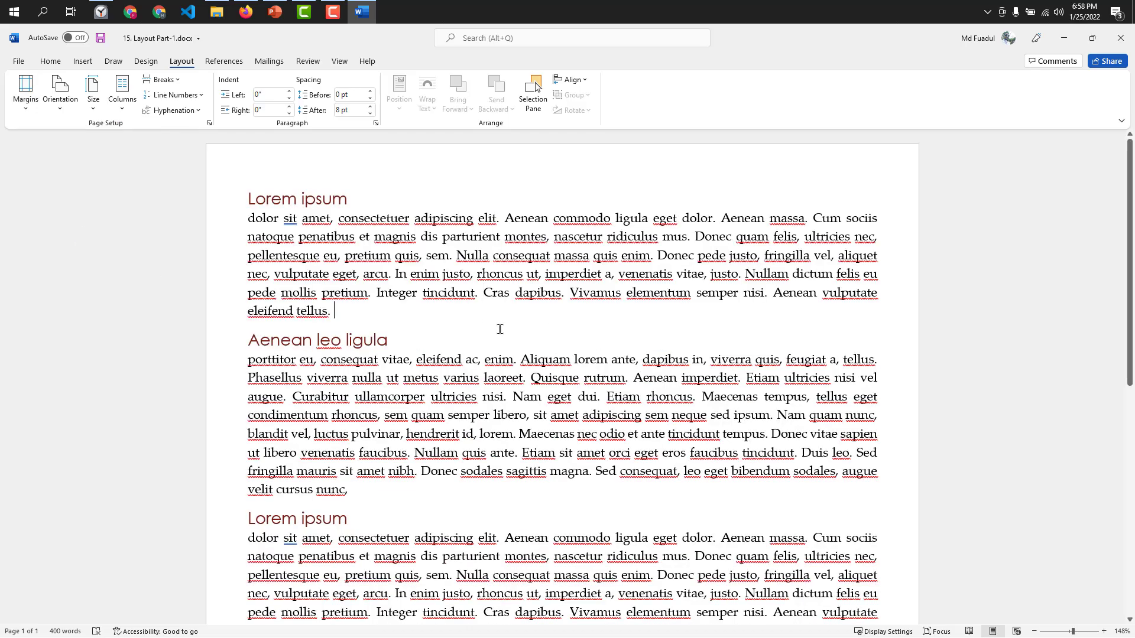
pyautogui.scroll(-5, 500, 329)
pyautogui.scroll(5, 499, 336)
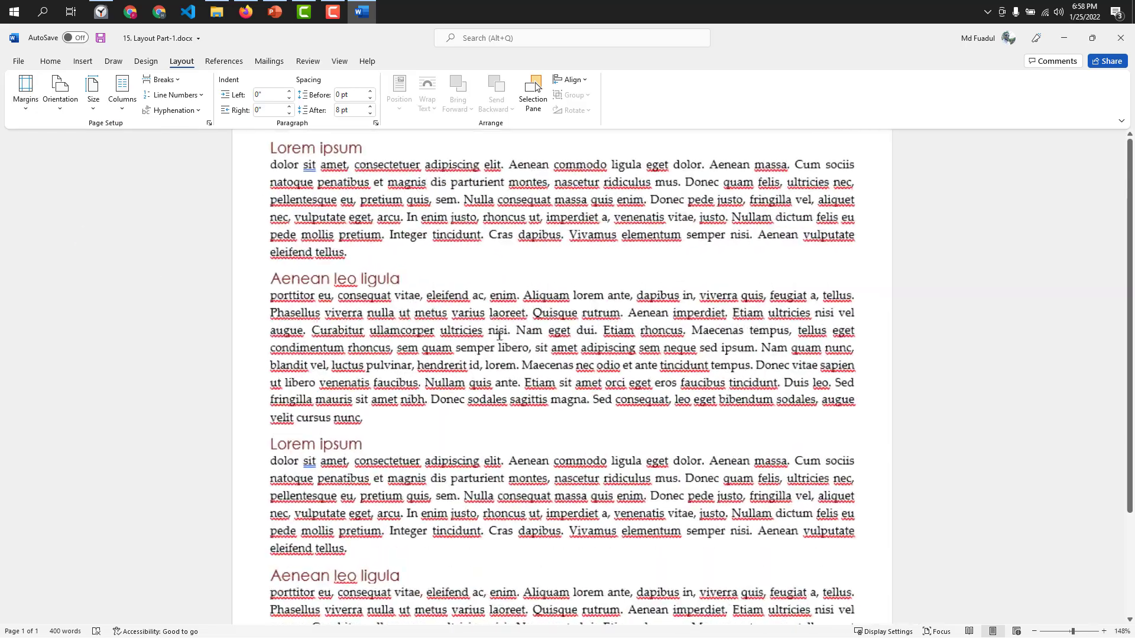
pyautogui.scroll(-1, 425, 306)
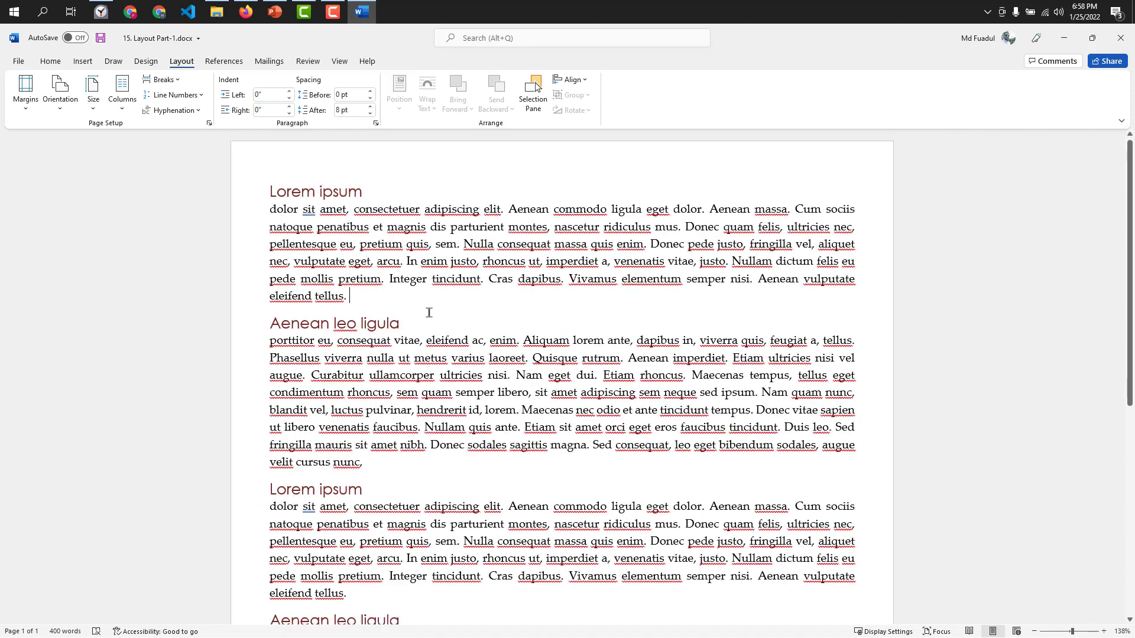
pyautogui.scroll(-1, 429, 312)
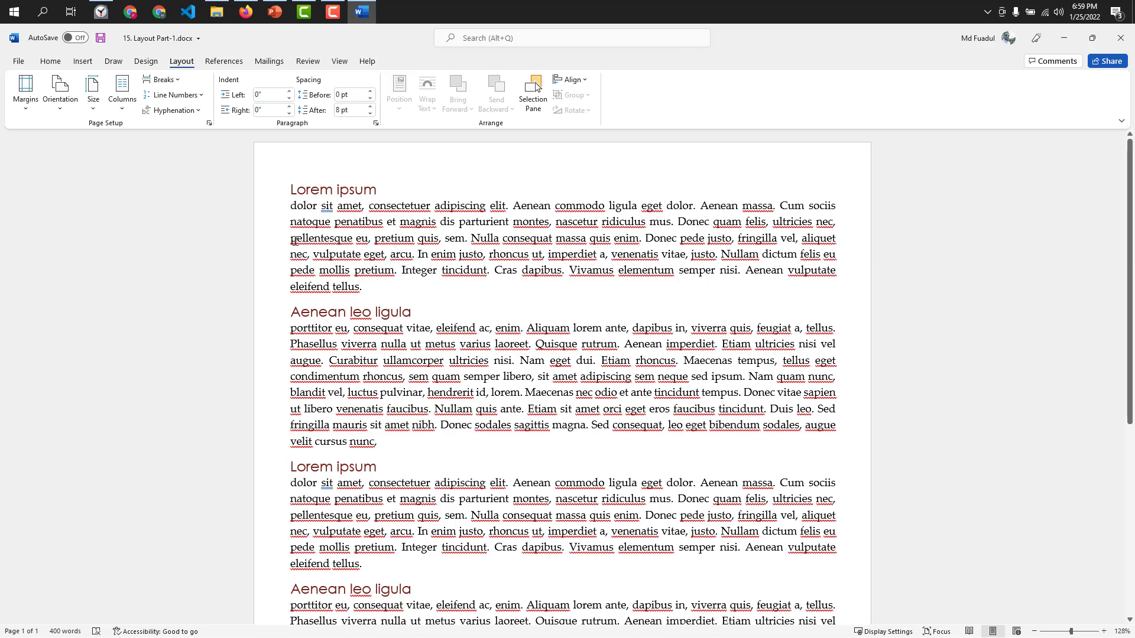
# Open the page border settings and choose a 3-D border with a dashed line style.
pyautogui.moveTo(300, 195)
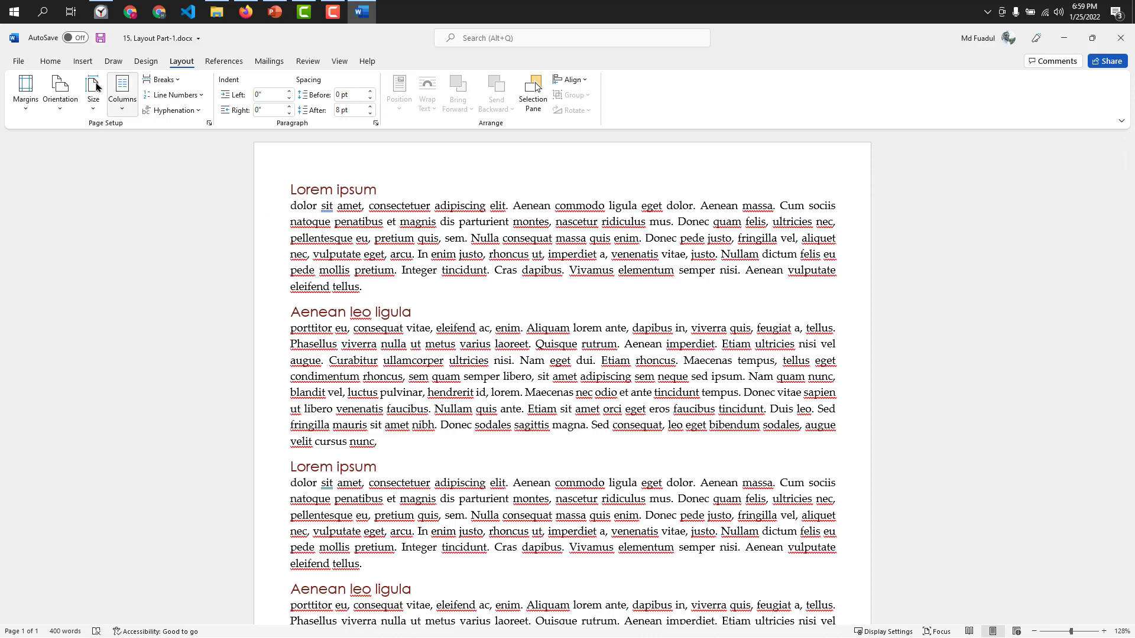
pyautogui.click(142, 63)
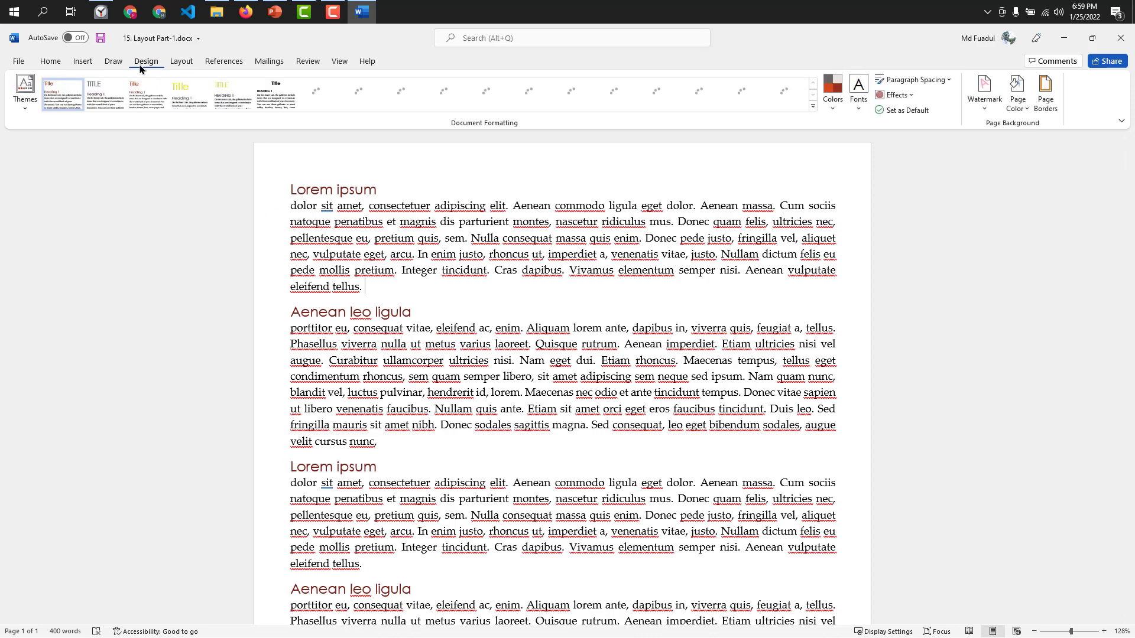
pyautogui.click(1036, 107)
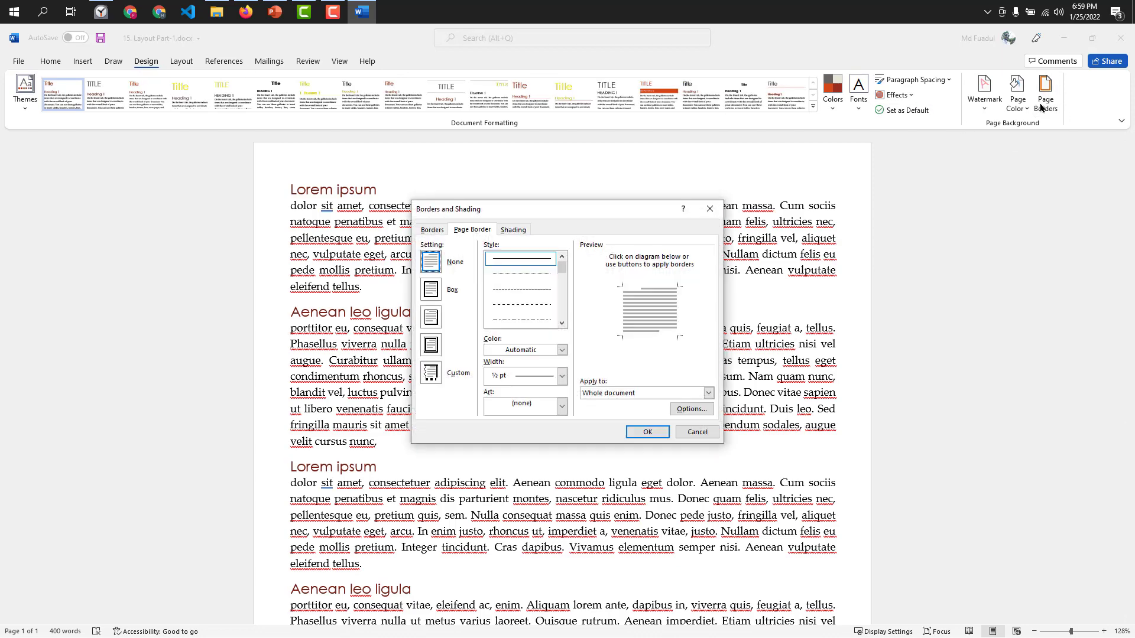
pyautogui.click(429, 290)
pyautogui.click(434, 344)
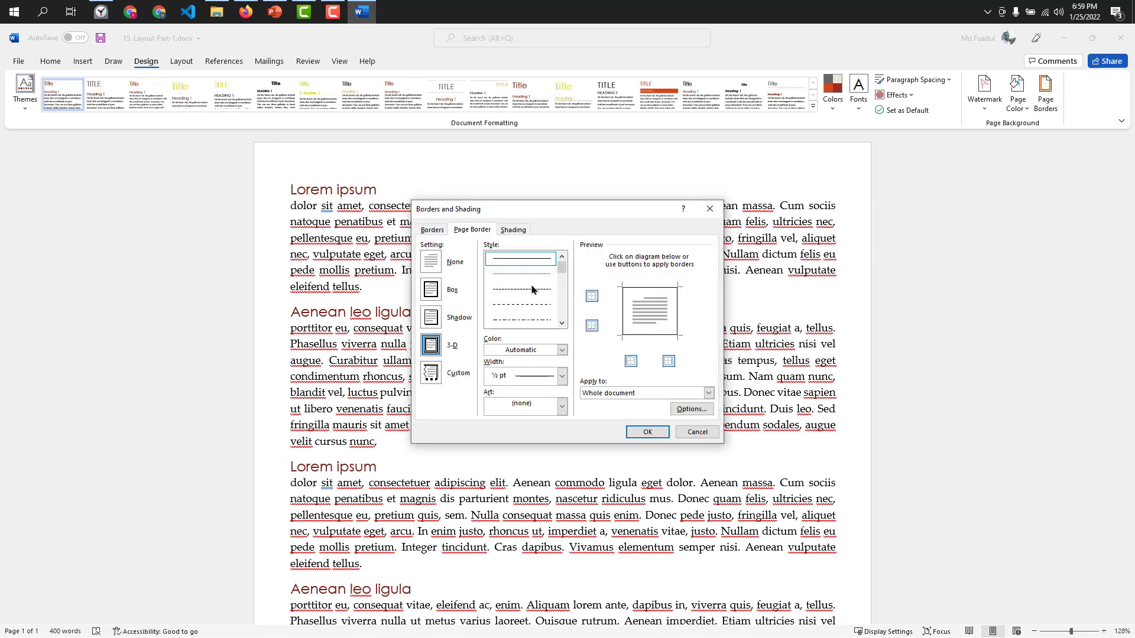
pyautogui.click(506, 307)
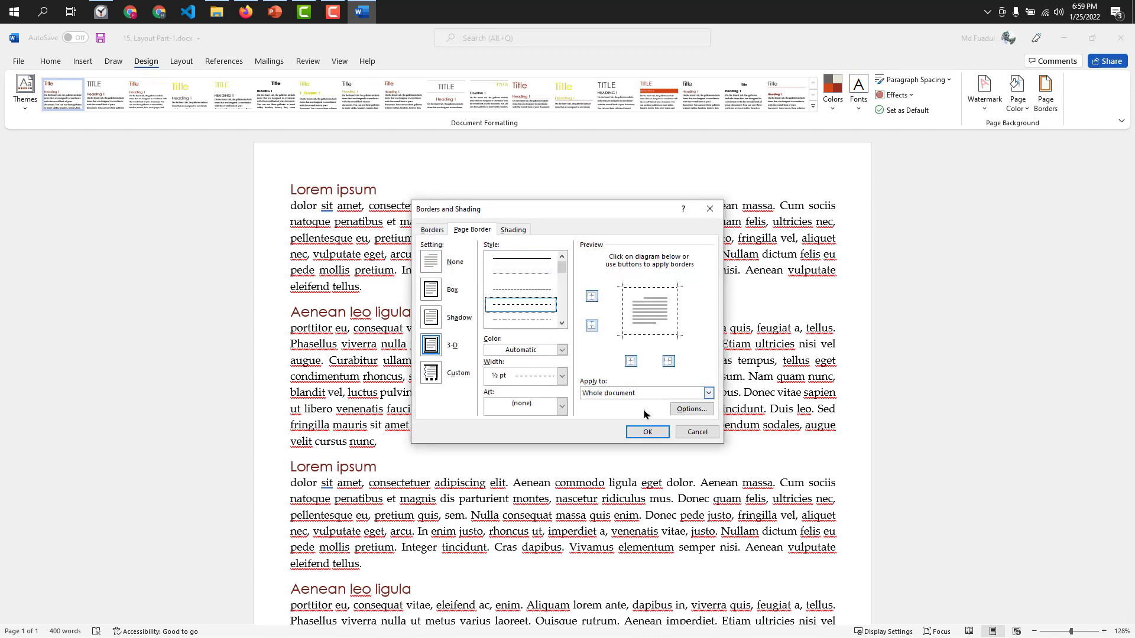
pyautogui.click(562, 350)
pyautogui.click(595, 344)
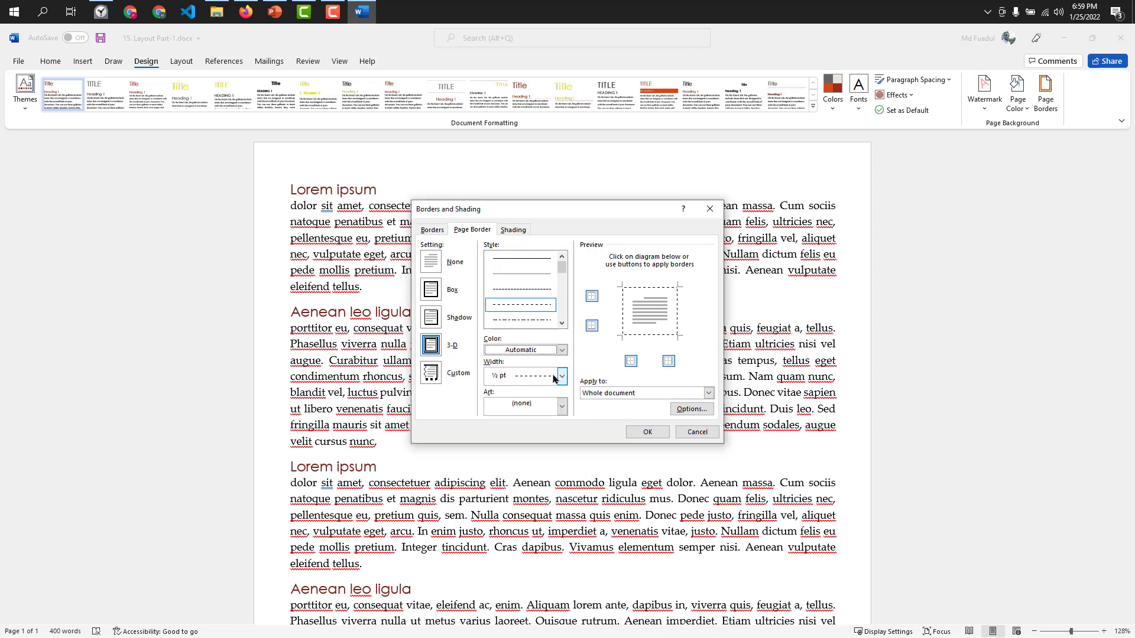
# Choose the green tree art for the page border and apply it to the whole document.
pyautogui.click(559, 409)
pyautogui.scroll(-1, 523, 455)
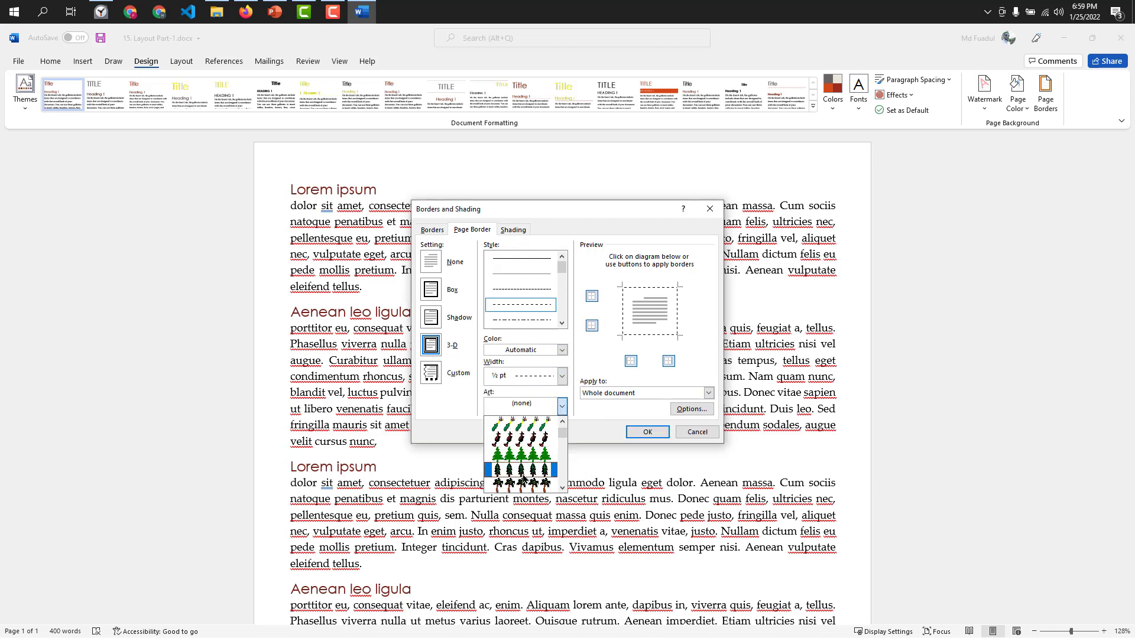
pyautogui.click(523, 455)
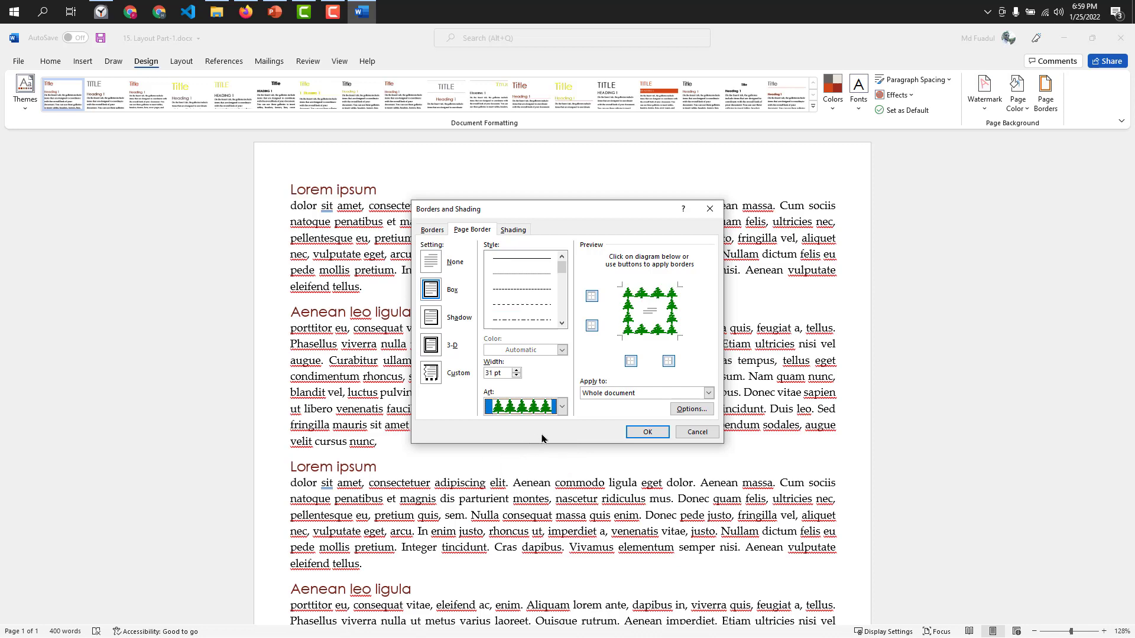
pyautogui.click(646, 433)
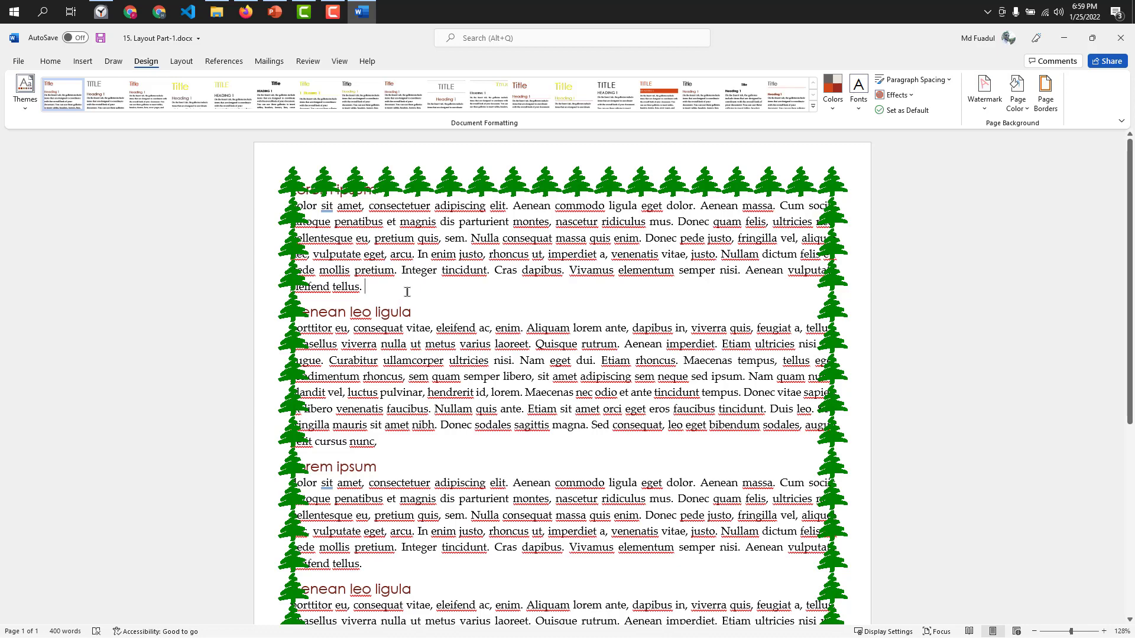
# Remove the tree art from the page border and apply a plain ½ pt box border to the whole document.
pyautogui.click(1045, 95)
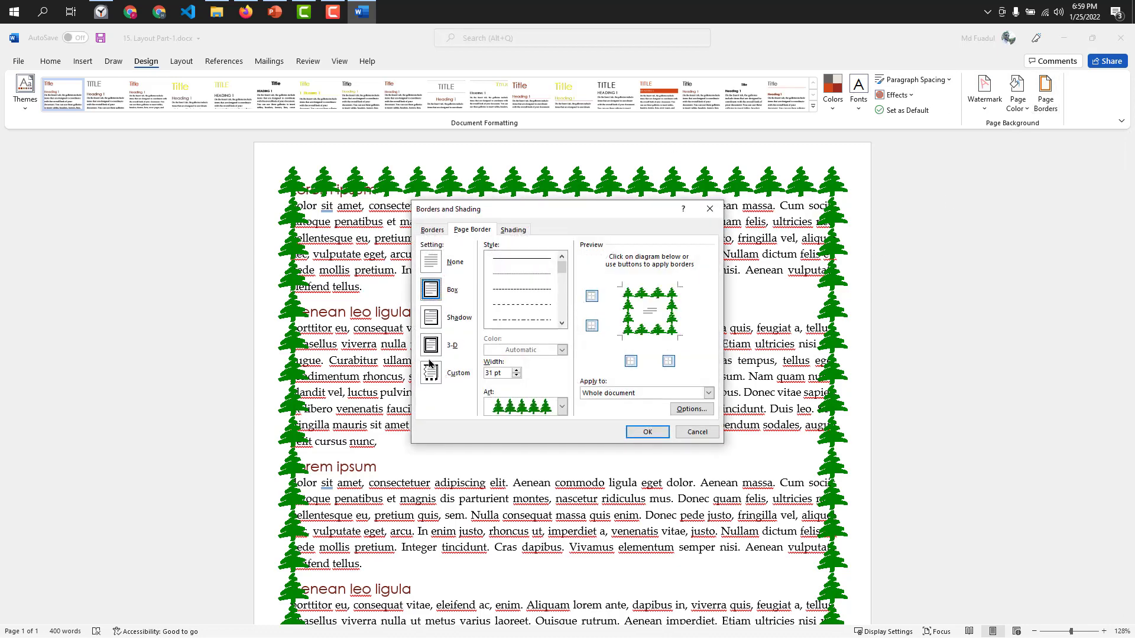
pyautogui.click(431, 347)
pyautogui.click(545, 406)
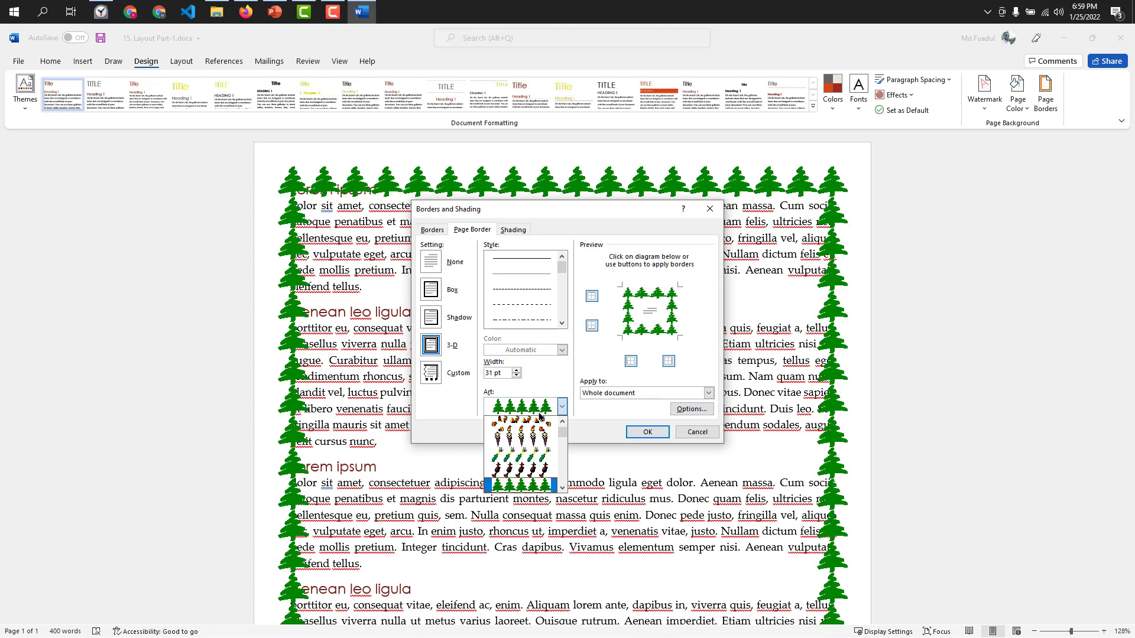
pyautogui.scroll(3, 539, 416)
pyautogui.click(521, 423)
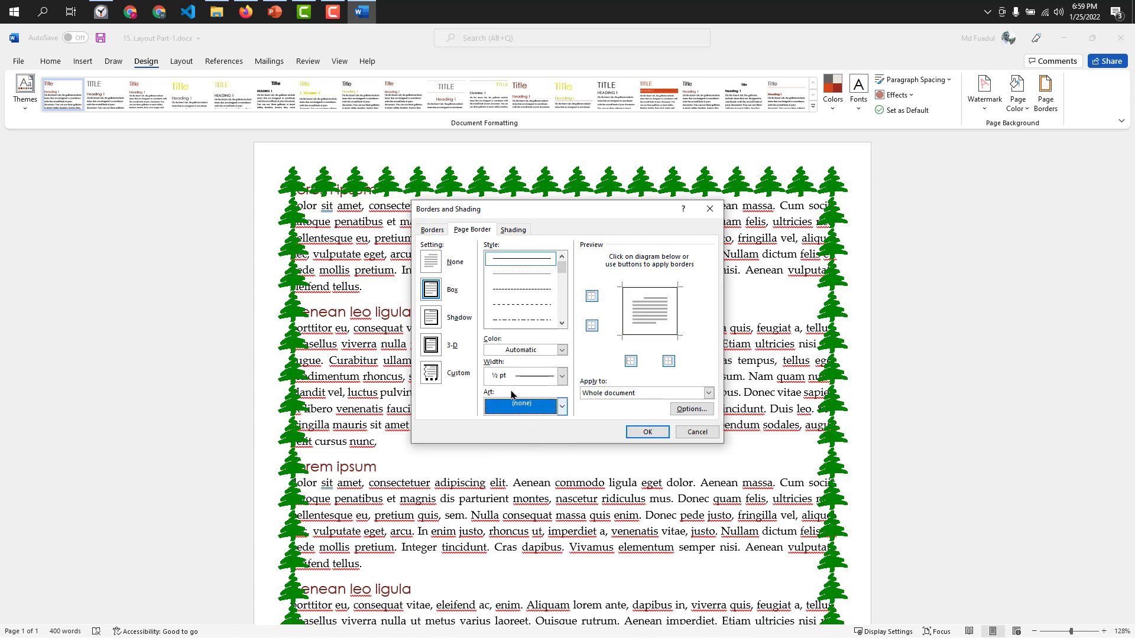
pyautogui.click(646, 432)
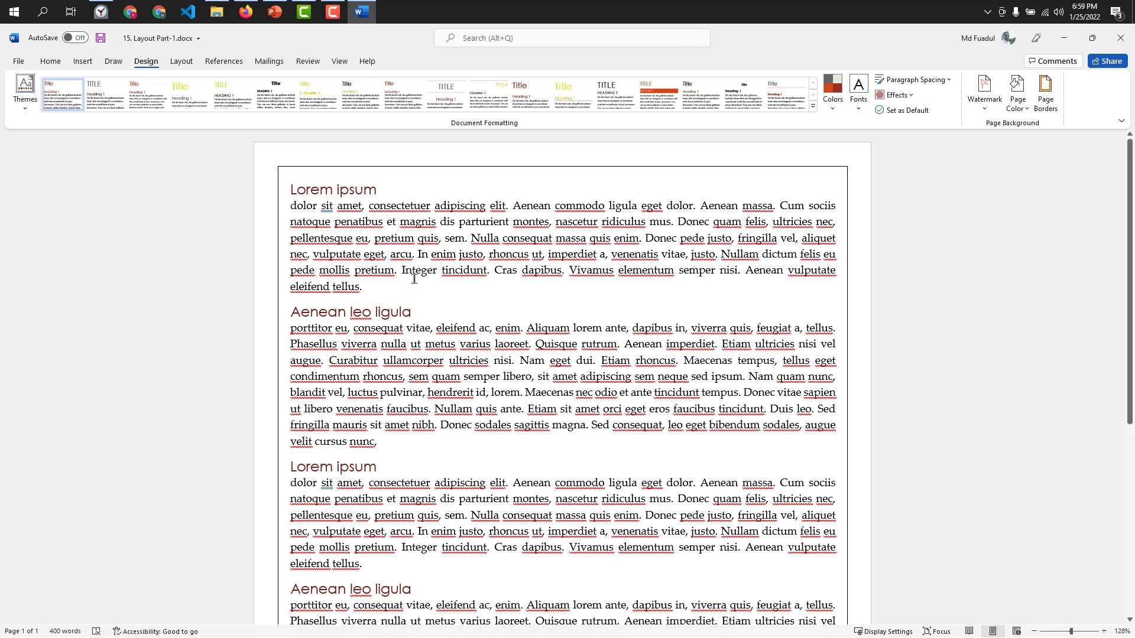
# Delete the second pair of "Lorem ipsum" and "Aenean leo ligula" sections at the end of the document.
pyautogui.click(181, 61)
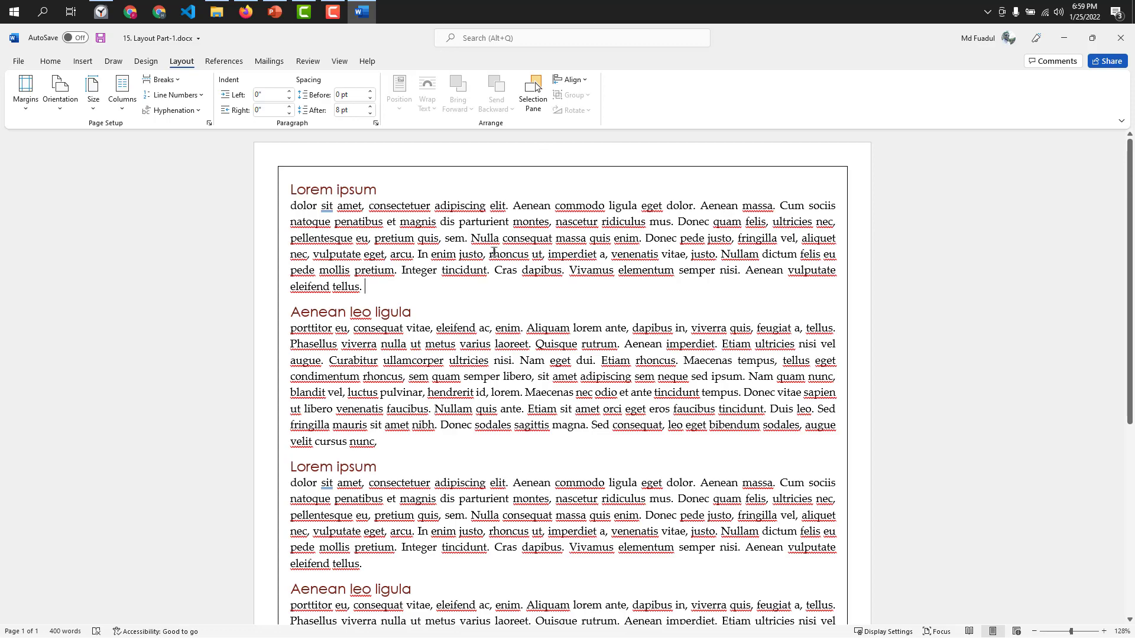
pyautogui.scroll(-3, 468, 325)
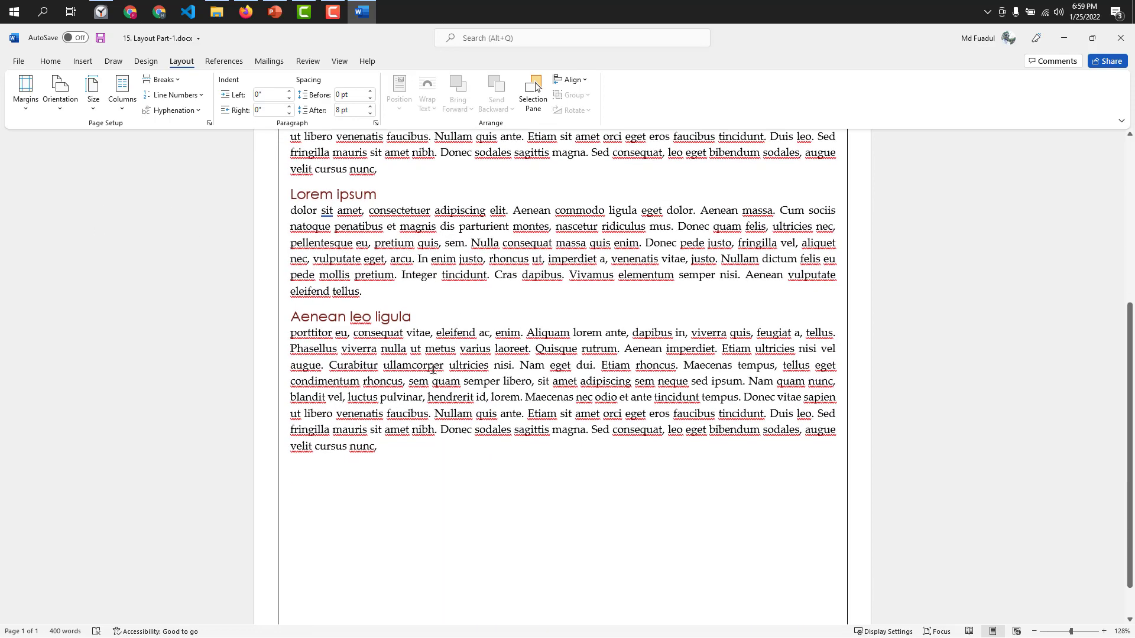
pyautogui.scroll(-2, 405, 461)
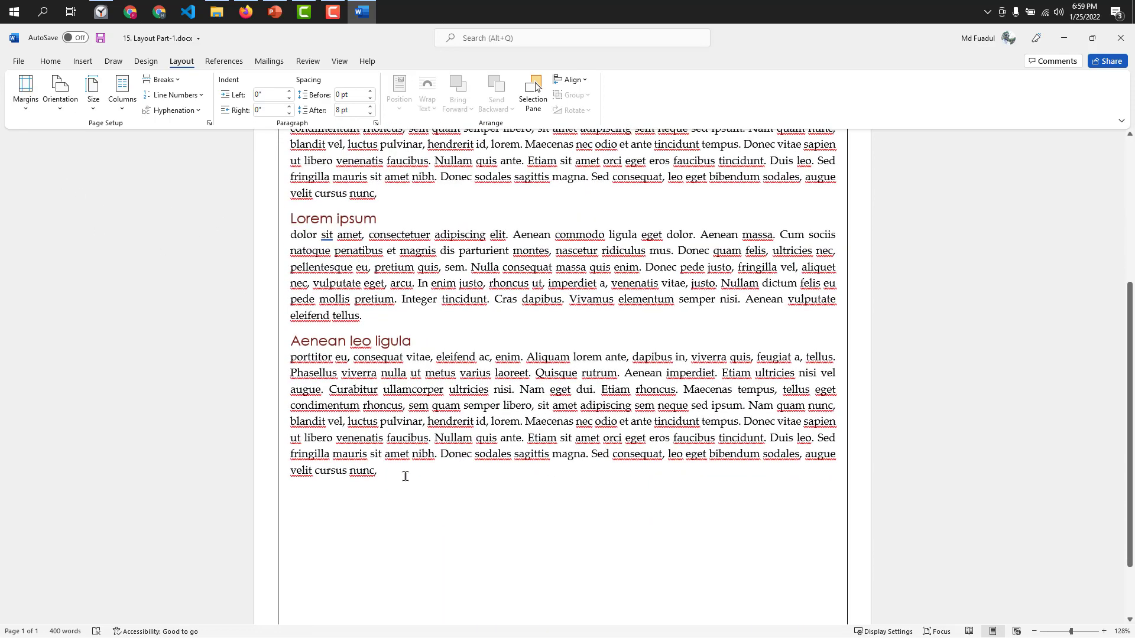
pyautogui.moveTo(405, 473); pyautogui.dragTo(261, 222)
pyautogui.press('Delete')
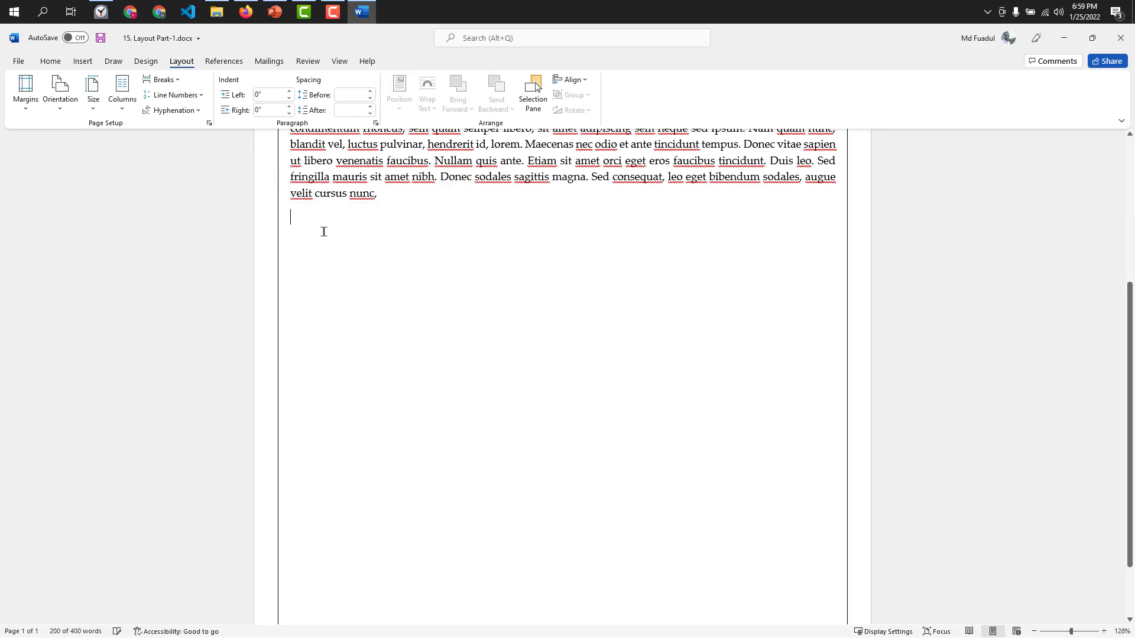
pyautogui.scroll(5, 463, 267)
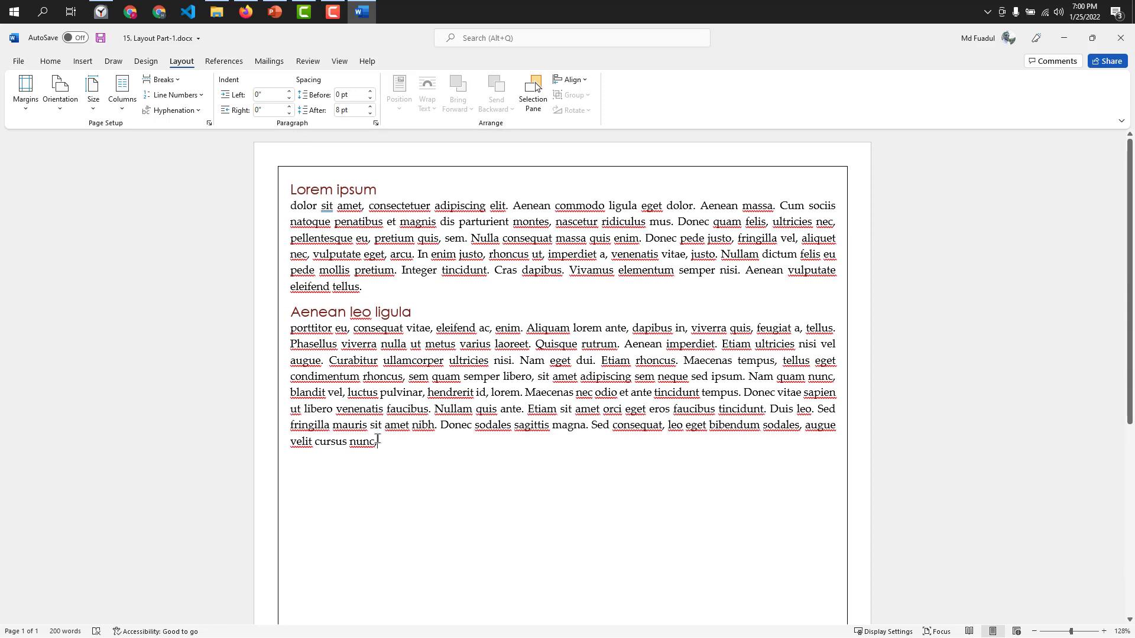
# Try the Landscape page orientation and return the page to Portrait.
pyautogui.click(62, 110)
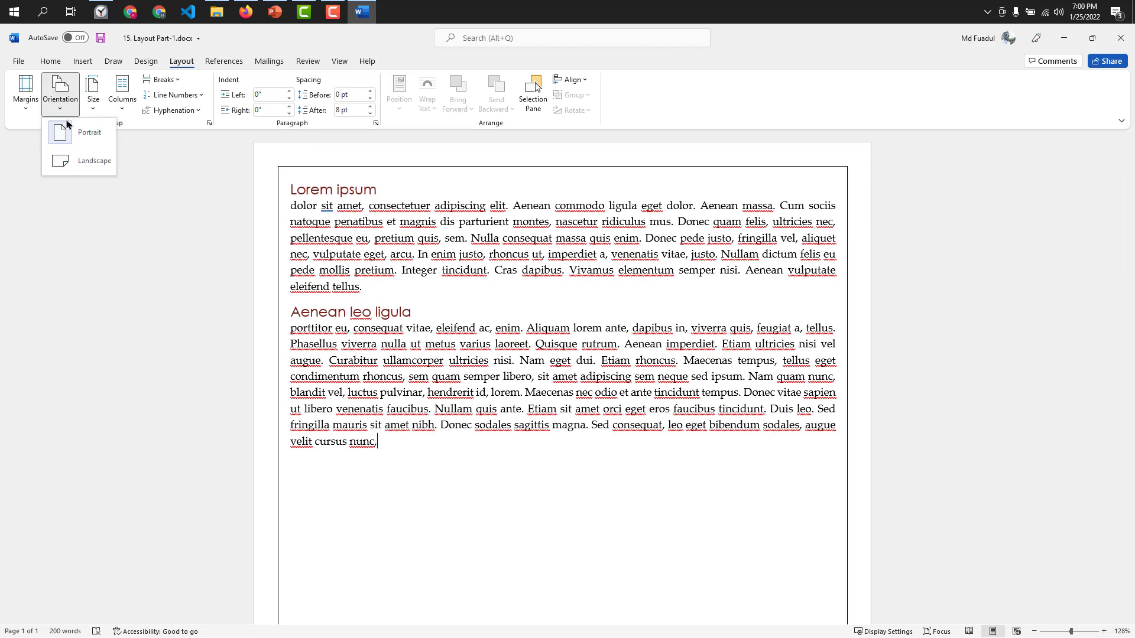
pyautogui.scroll(-3, 658, 322)
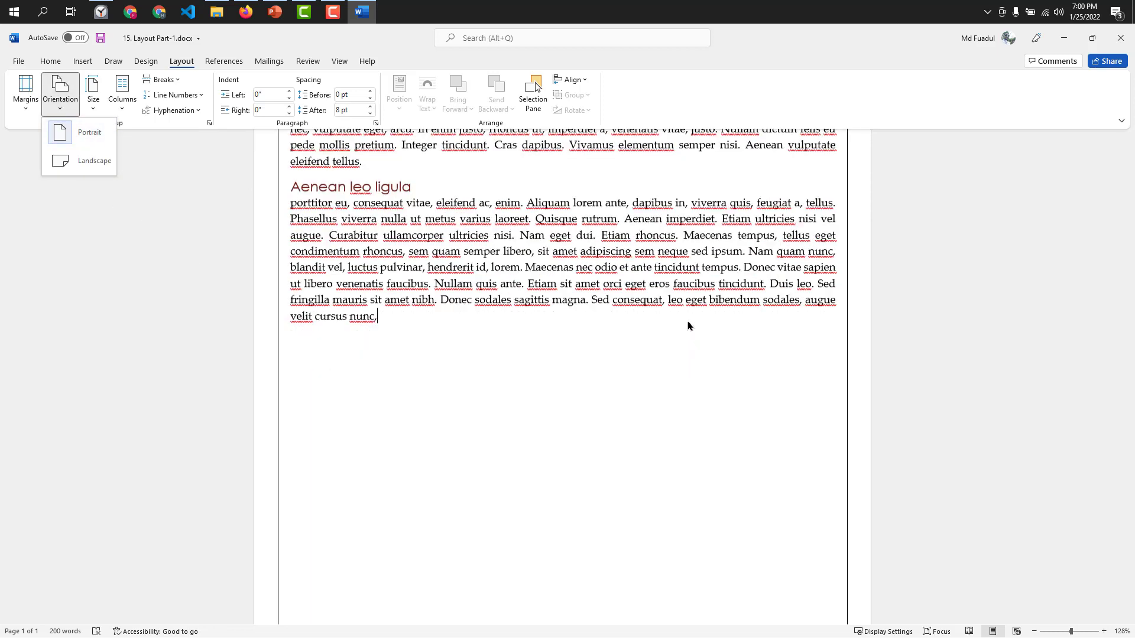
pyautogui.scroll(-1, 460, 241)
pyautogui.scroll(4, 417, 336)
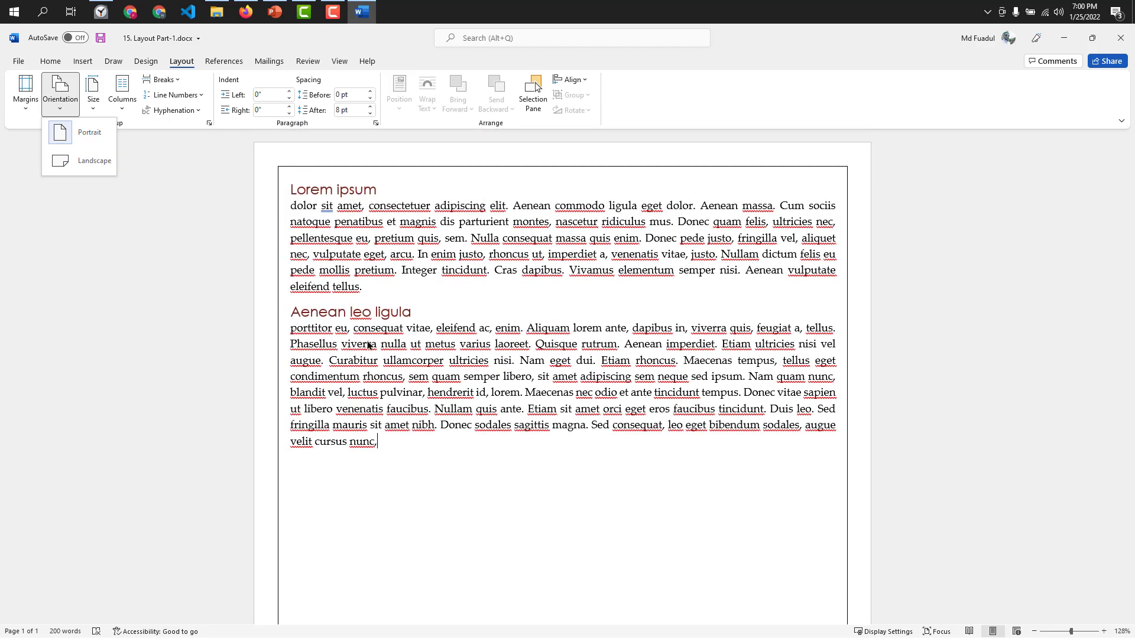
pyautogui.click(95, 160)
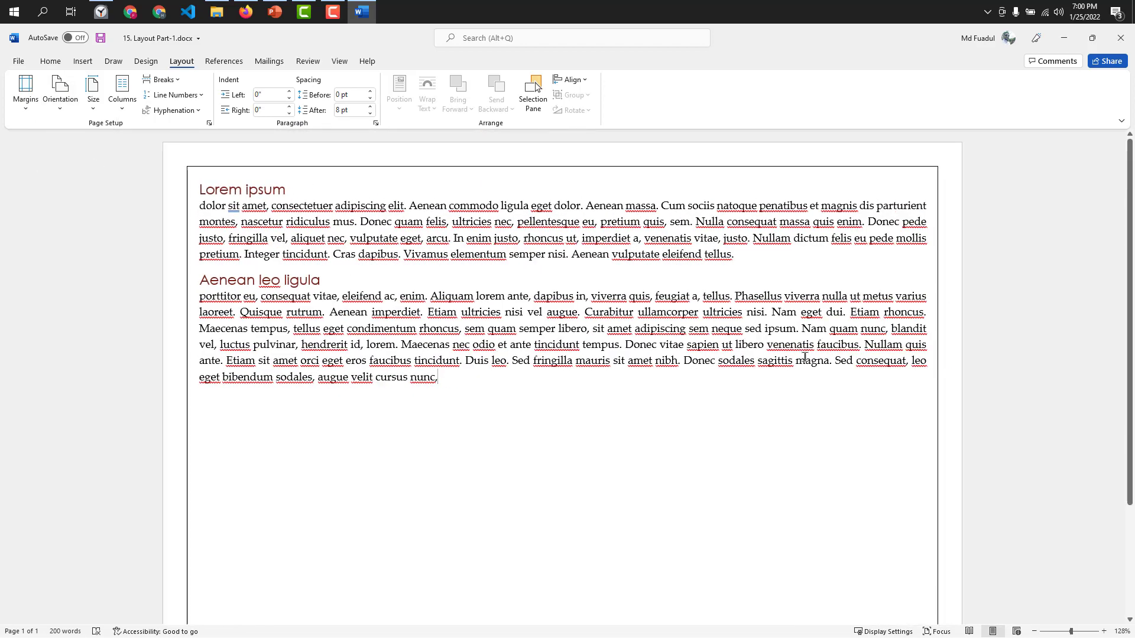
pyautogui.scroll(-1, 805, 357)
pyautogui.keyDown('ctrl'); pyautogui.scroll(-5, 810, 357); pyautogui.keyUp('ctrl')
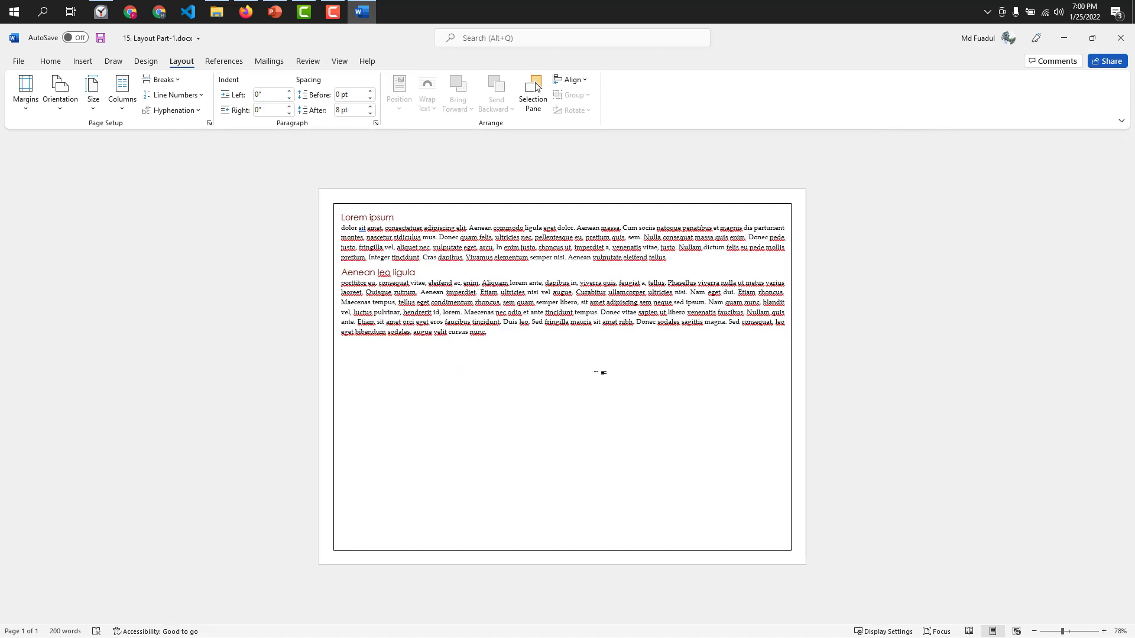
pyautogui.click(60, 98)
pyautogui.click(69, 134)
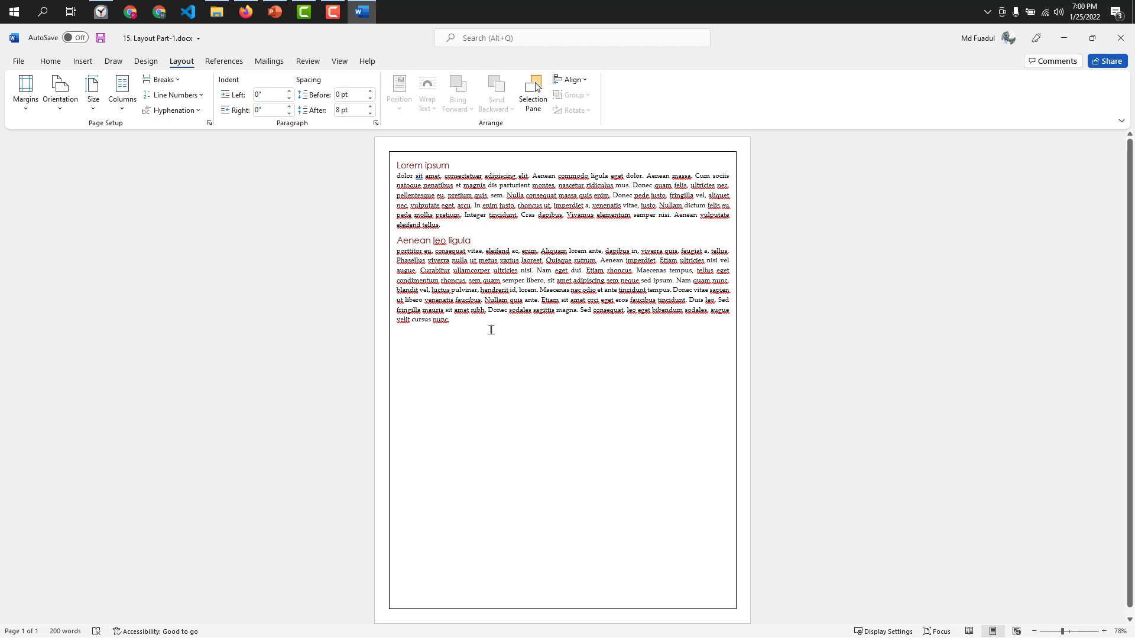
# Set the page orientation to Landscape once more and switch it back to Portrait.
pyautogui.click(51, 97)
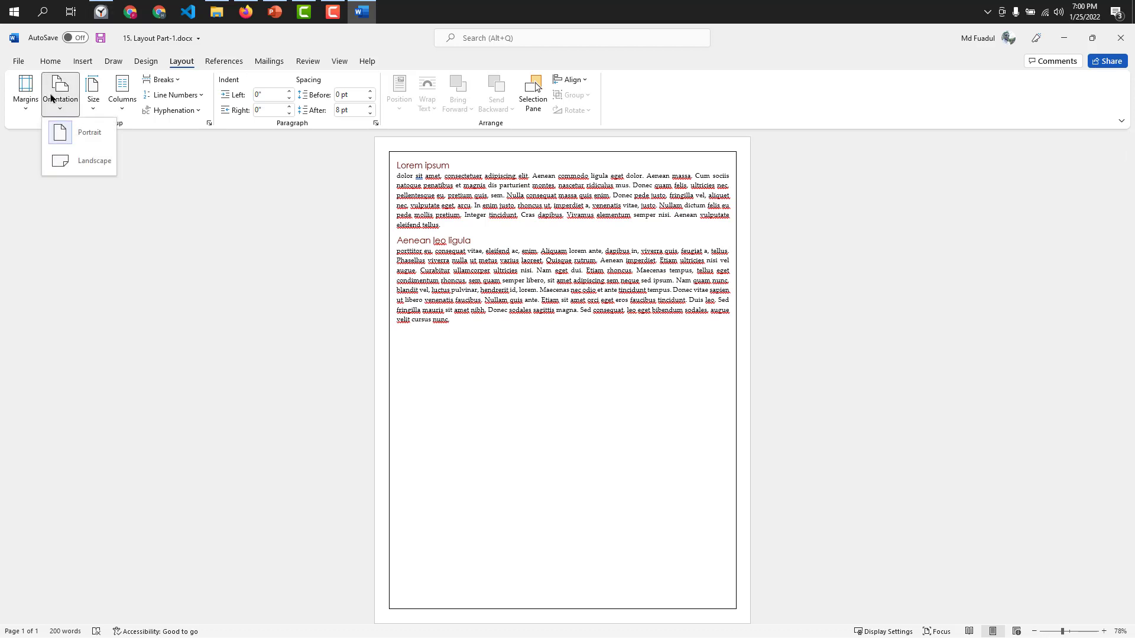
pyautogui.click(108, 158)
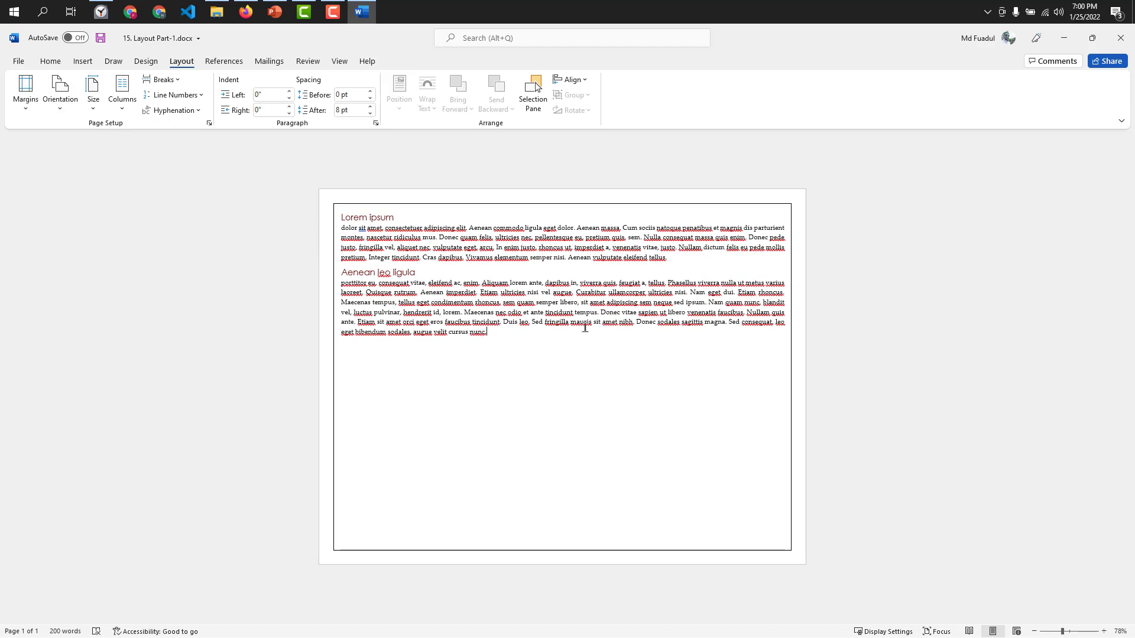
pyautogui.scroll(3, 483, 304)
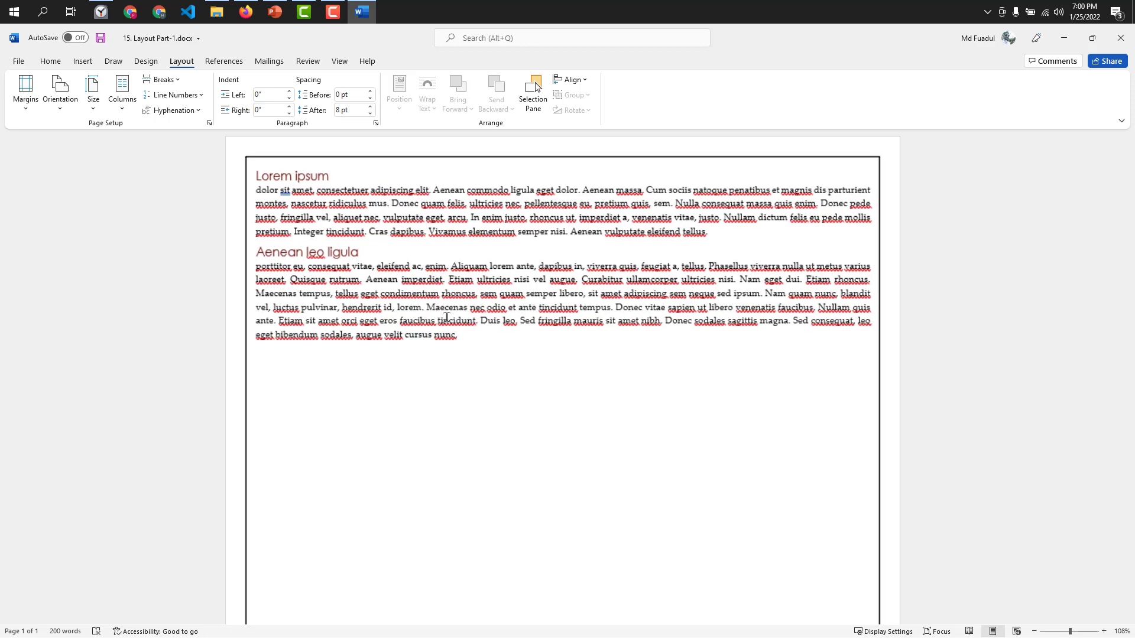
pyautogui.click(60, 94)
pyautogui.click(107, 169)
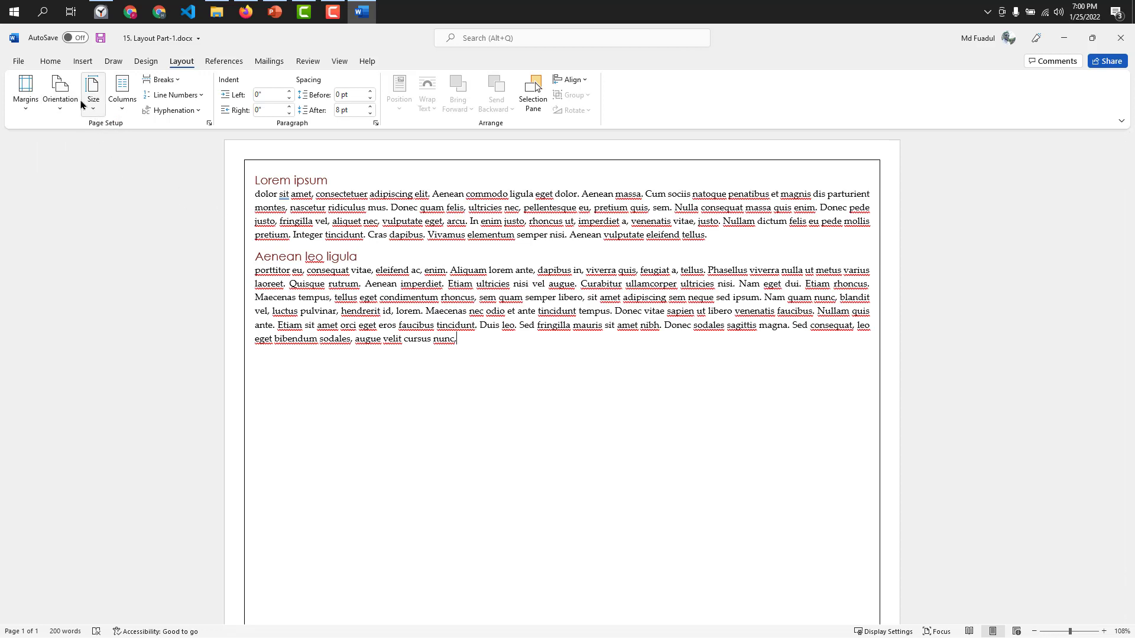
pyautogui.click(58, 99)
pyautogui.click(65, 130)
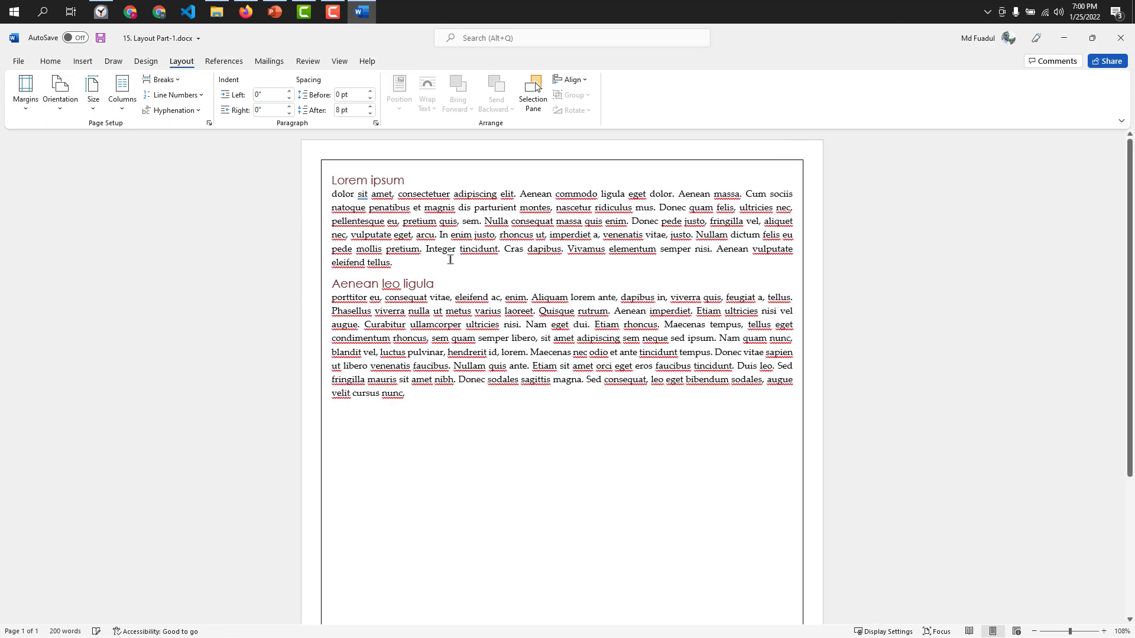
# Change the paper size to A4, 8.27" x 11.69".
pyautogui.click(98, 110)
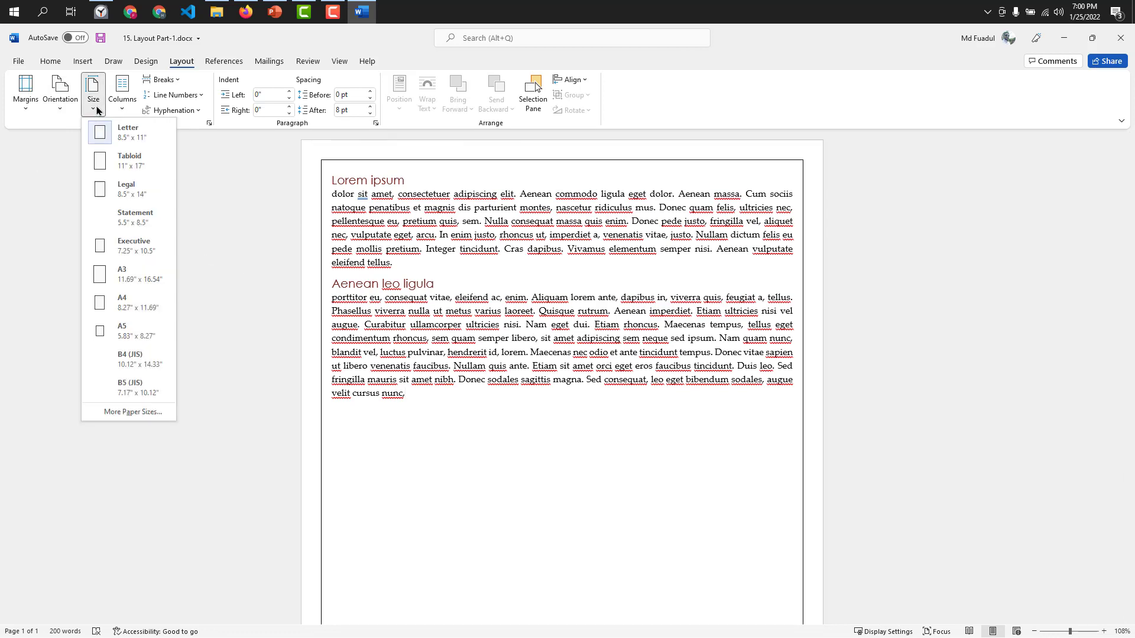
pyautogui.click(130, 304)
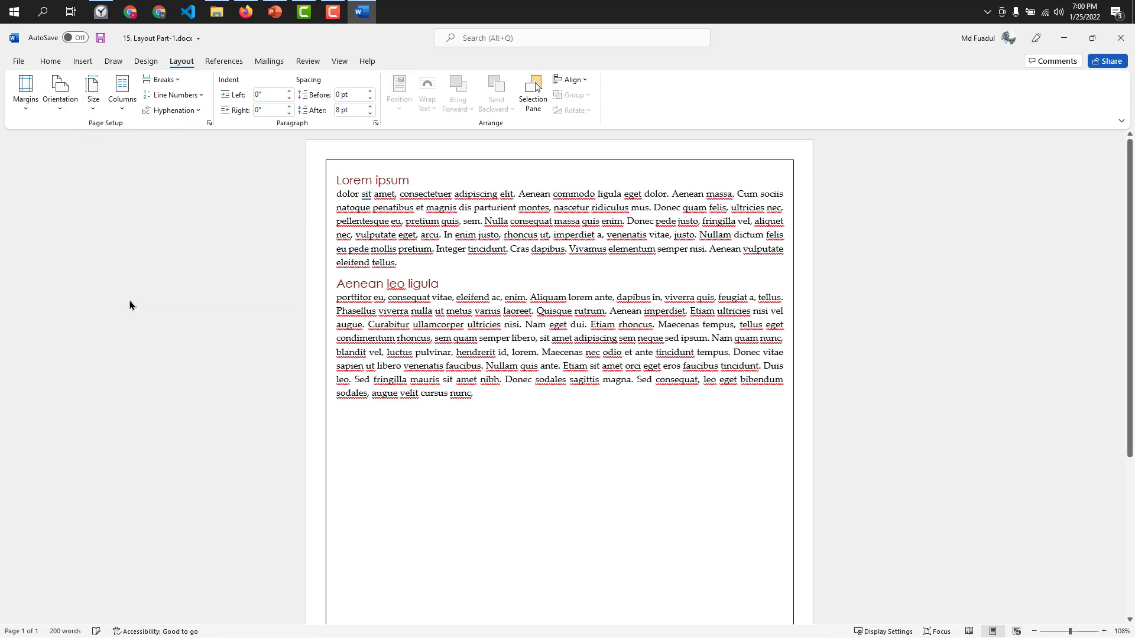
pyautogui.scroll(-3, 646, 266)
pyautogui.keyDown('ctrl'); pyautogui.scroll(-5, 646, 279); pyautogui.keyUp('ctrl')
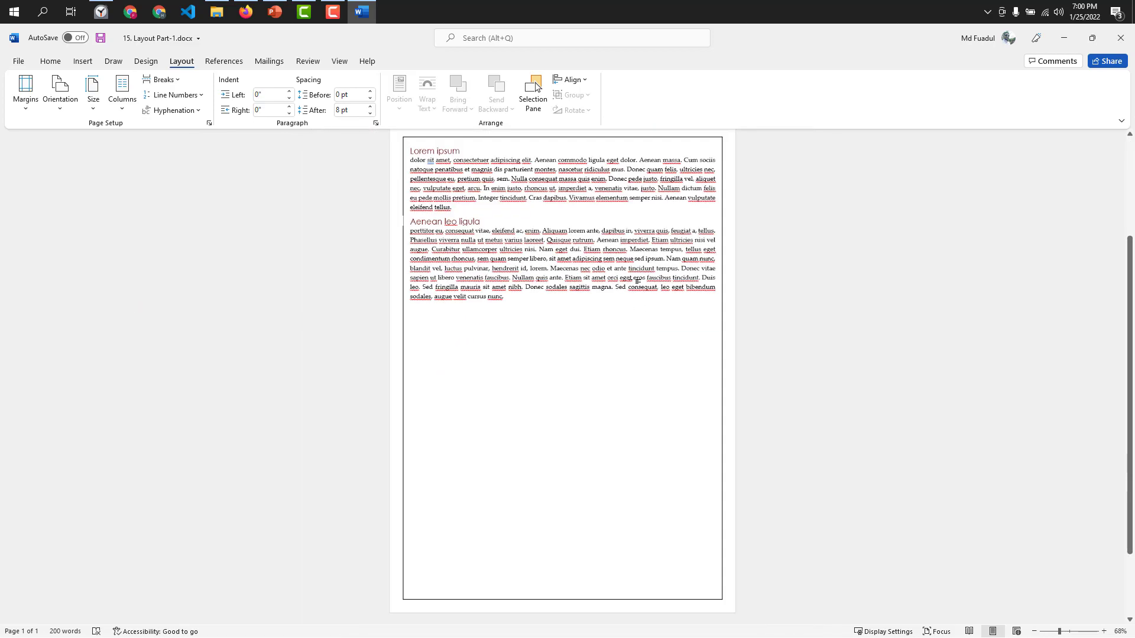
# Change the paper size to A3, 11.69" x 16.54".
pyautogui.keyDown('ctrl'); pyautogui.scroll(6, 501, 279); pyautogui.keyUp('ctrl')
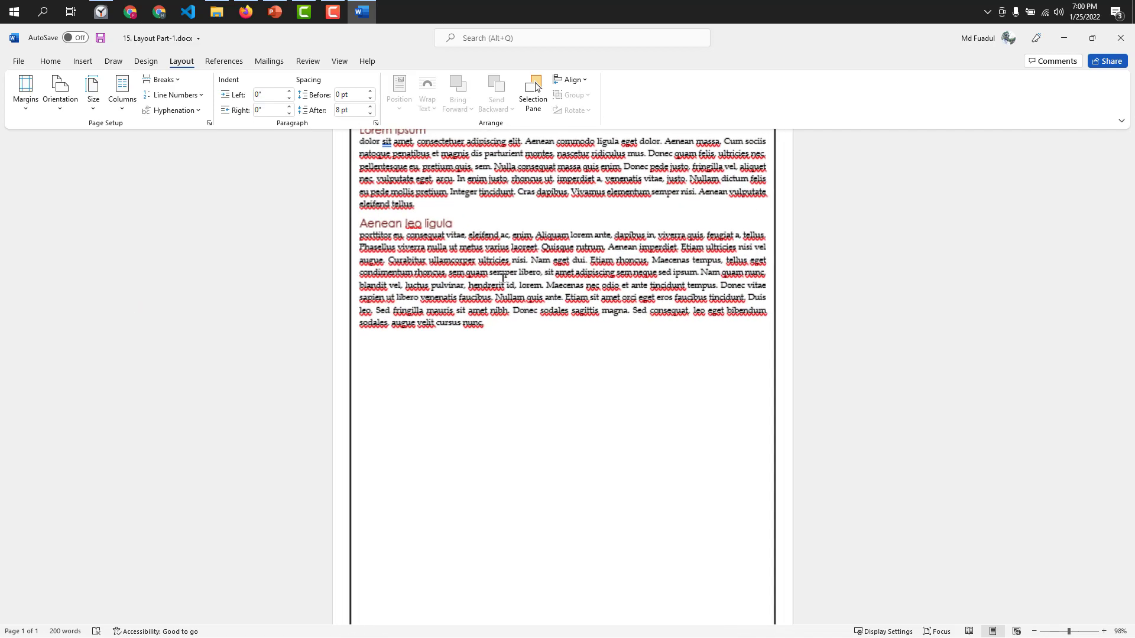
pyautogui.click(93, 95)
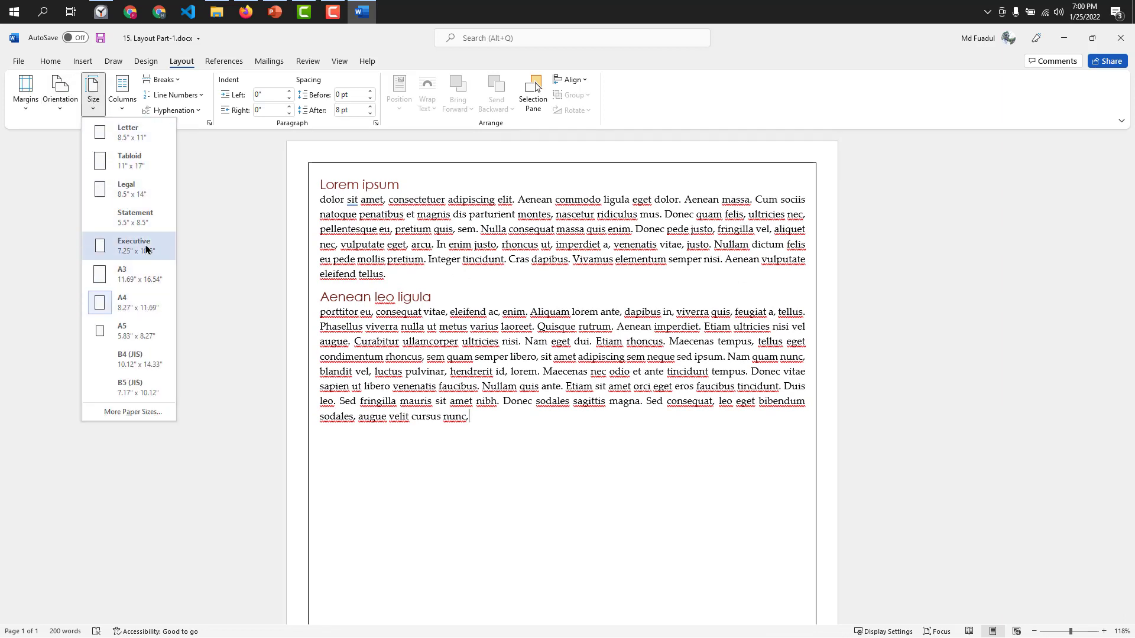
pyautogui.click(134, 273)
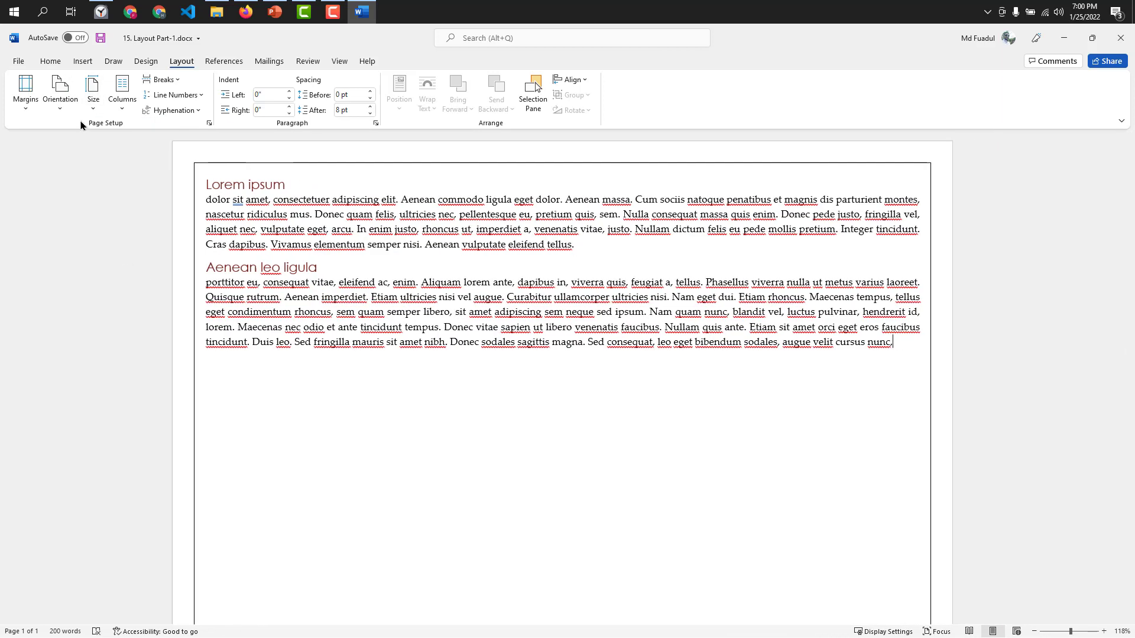
# Try the A4 and Executive (7.25" x 10.5") paper sizes, and change the page to Letter, 8.5" x 11".
pyautogui.click(93, 94)
pyautogui.click(118, 293)
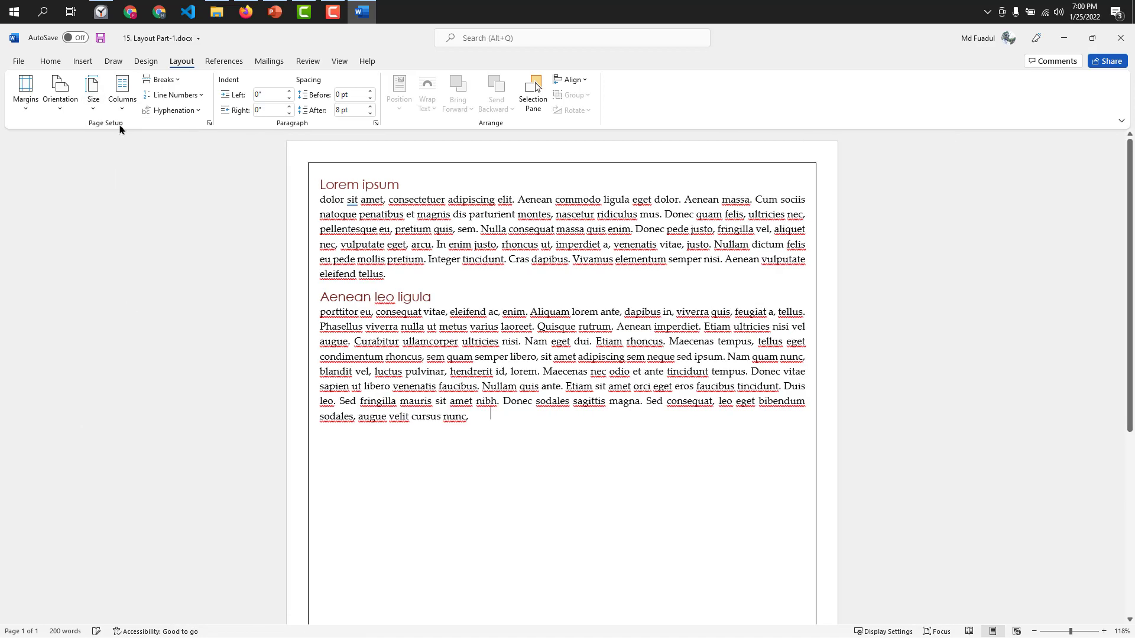
pyautogui.click(93, 94)
pyautogui.click(122, 254)
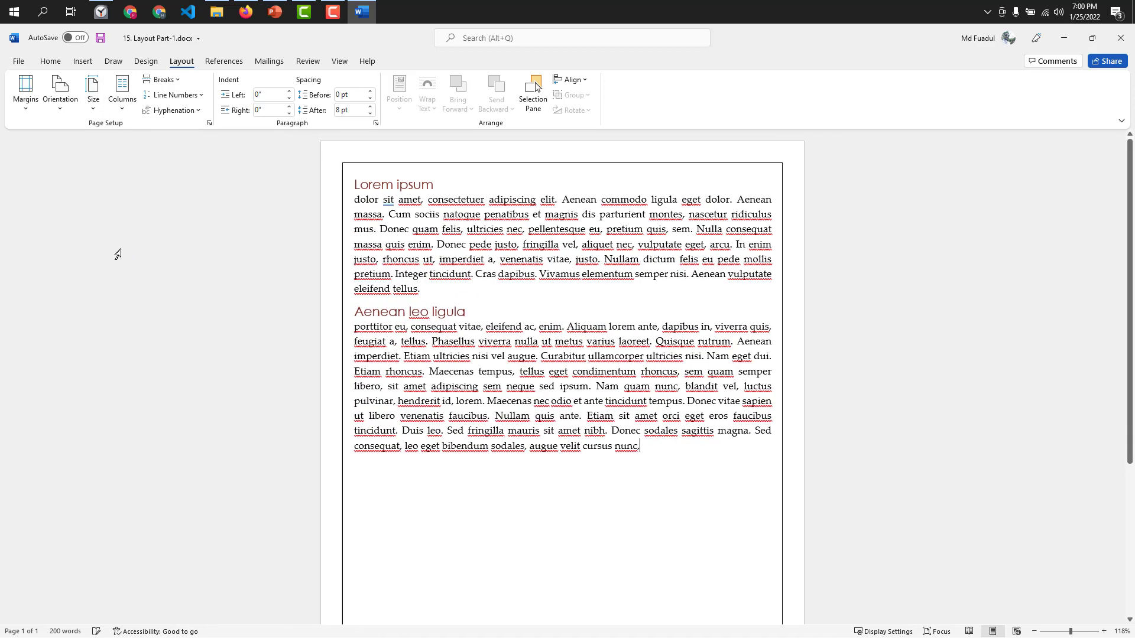
pyautogui.click(93, 94)
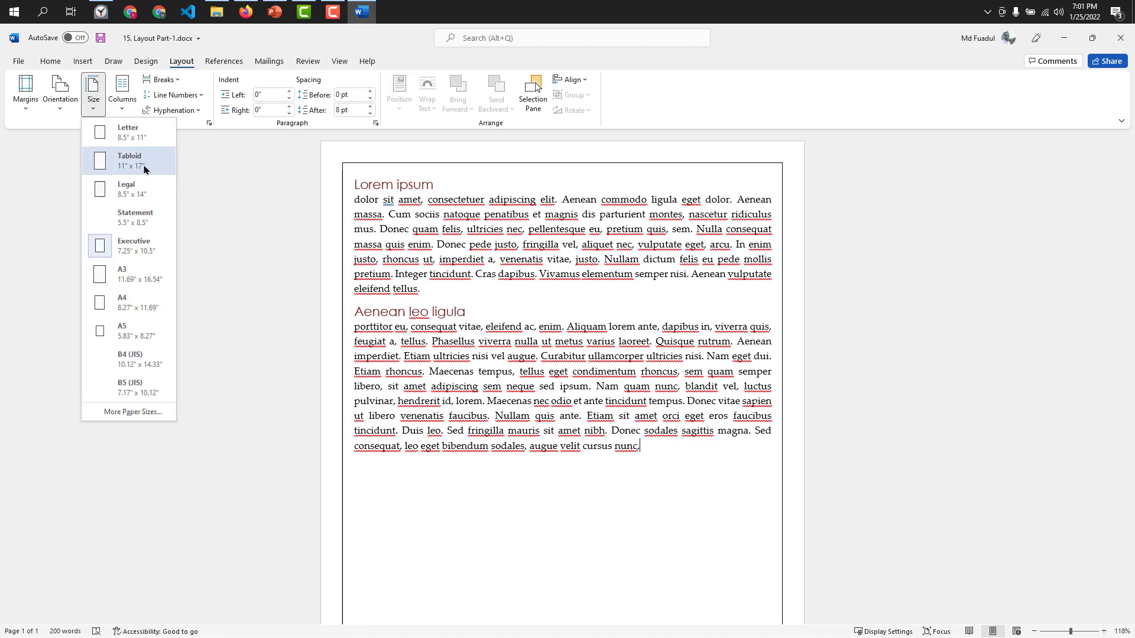
pyautogui.click(129, 131)
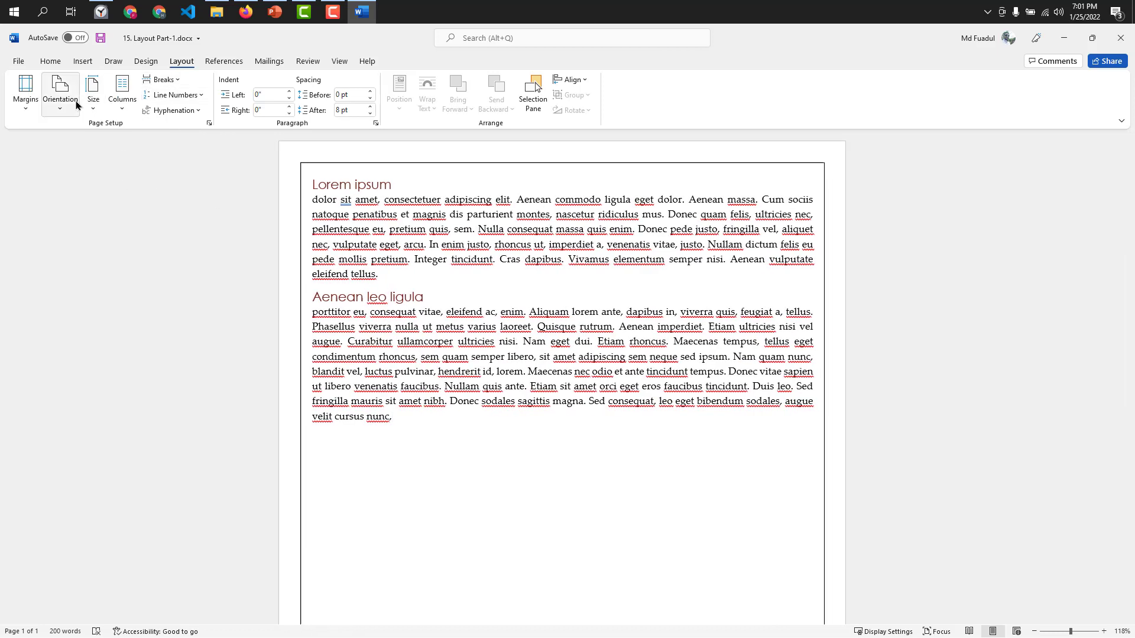
# View the custom paper size settings in Page Setup and leave the dialog without making changes.
pyautogui.click(60, 95)
pyautogui.click(93, 94)
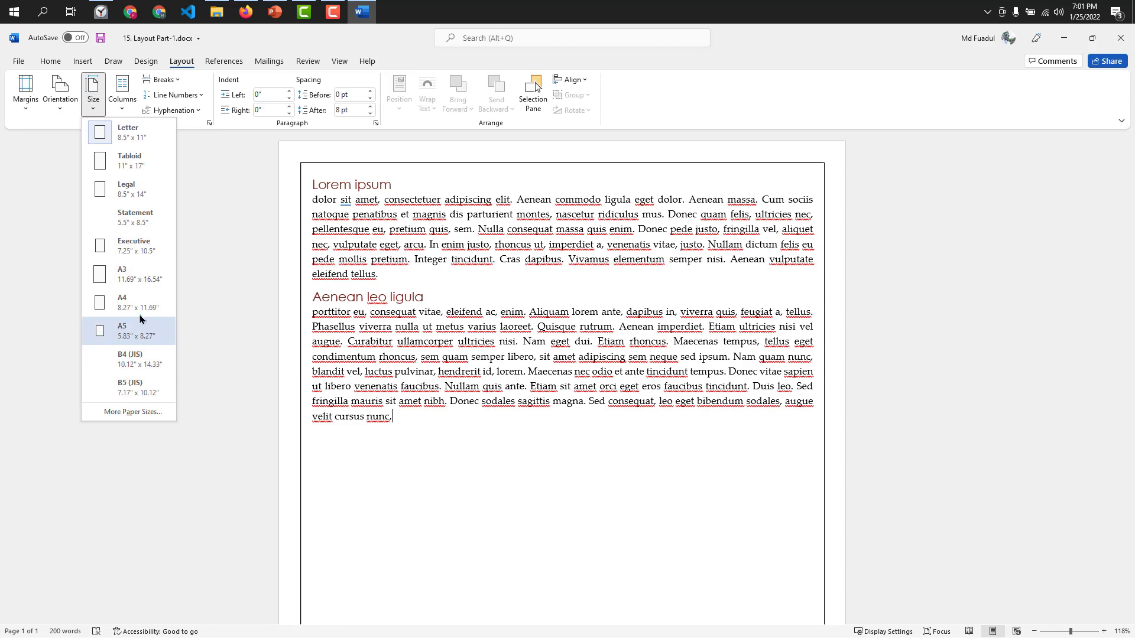
pyautogui.click(134, 412)
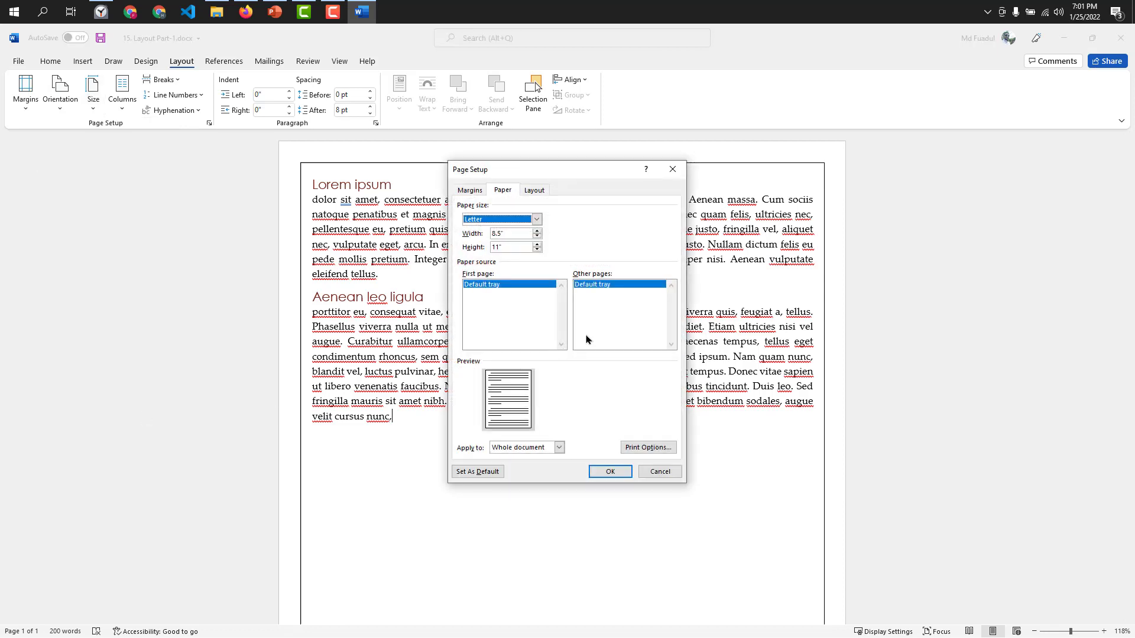
pyautogui.click(650, 475)
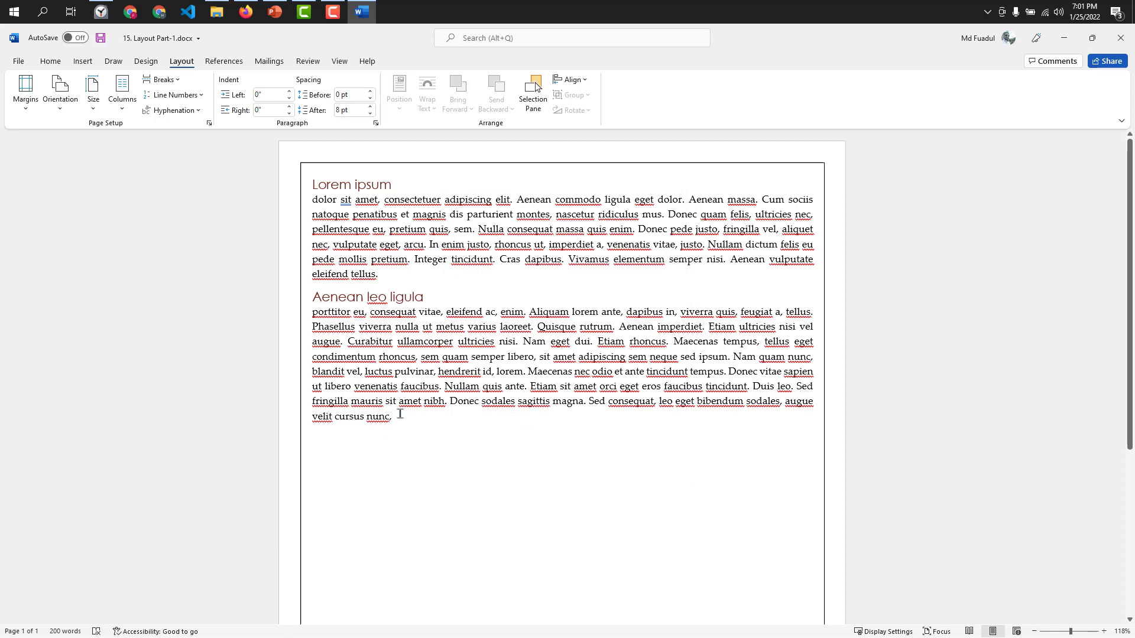
# Replace the headed dummy text with the numbers 1, 2, 3, 4, 5, 6 and 8, each on its own line.
pyautogui.moveTo(395, 416); pyautogui.dragTo(306, 153)
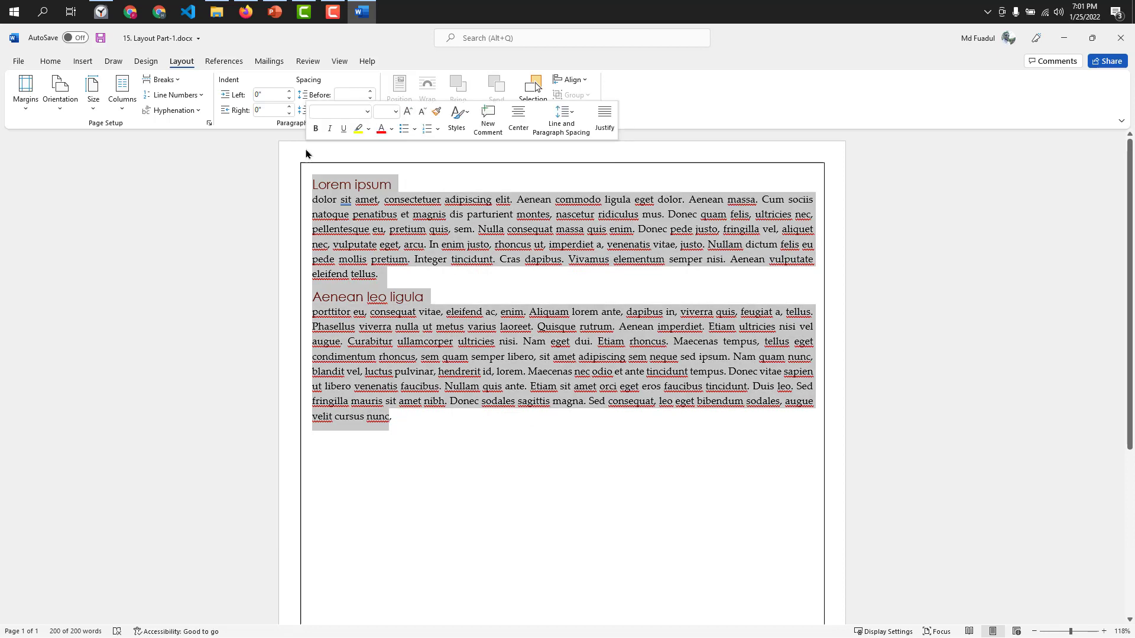
pyautogui.press('BackSpace')
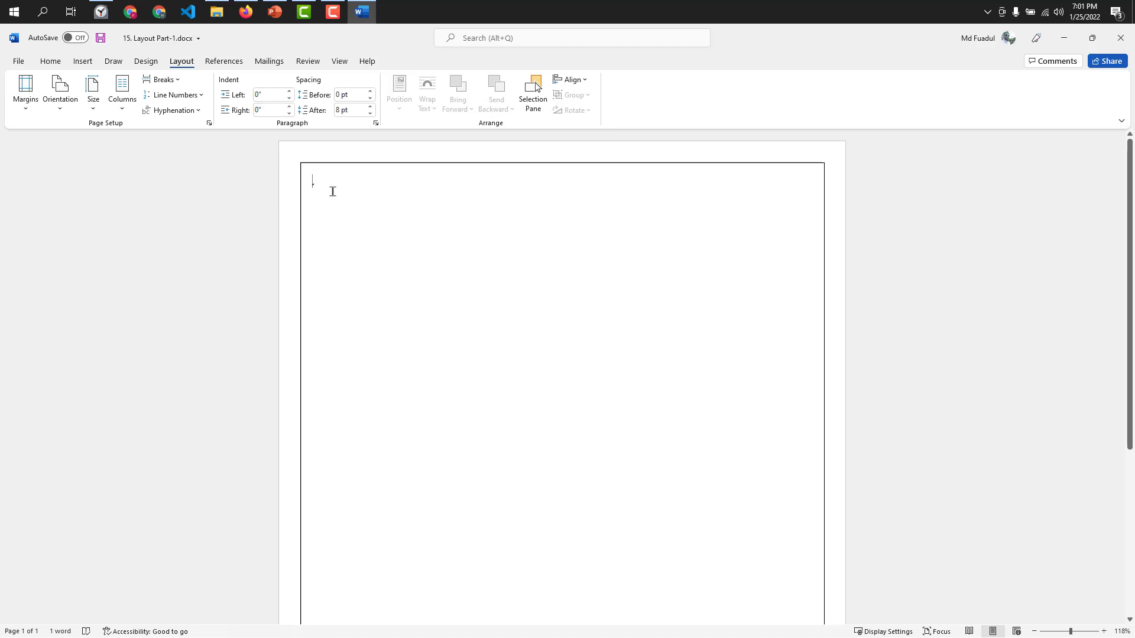
pyautogui.write('1111111111111111')
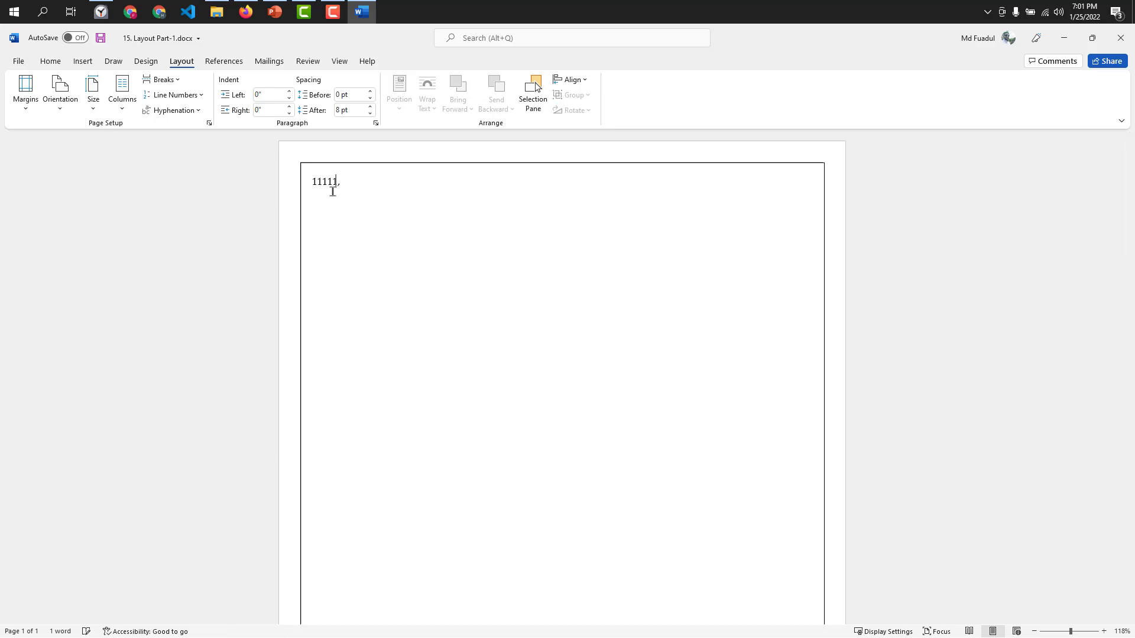
pyautogui.press('BackSpace')
pyautogui.press('BackSpace')
pyautogui.press('BackSpace')
pyautogui.press('BackSpace')
pyautogui.press('BackSpace')
pyautogui.press('BackSpace')
pyautogui.press('BackSpace')
pyautogui.press('BackSpace')
pyautogui.press('BackSpace')
pyautogui.press('BackSpace')
pyautogui.press('BackSpace')
pyautogui.press('BackSpace')
pyautogui.press('BackSpace')
pyautogui.press('BackSpace')
pyautogui.write(',')
pyautogui.press('Return')
pyautogui.write('6')
pyautogui.press('Return')
pyautogui.write('8')
pyautogui.press('Return')
# Copy the list of number lines and paste it repeatedly below until the numbers run onto a second page.
pyautogui.moveTo(325, 311); pyautogui.dragTo(297, 183)
pyautogui.hotkey('ctrl', 'c')
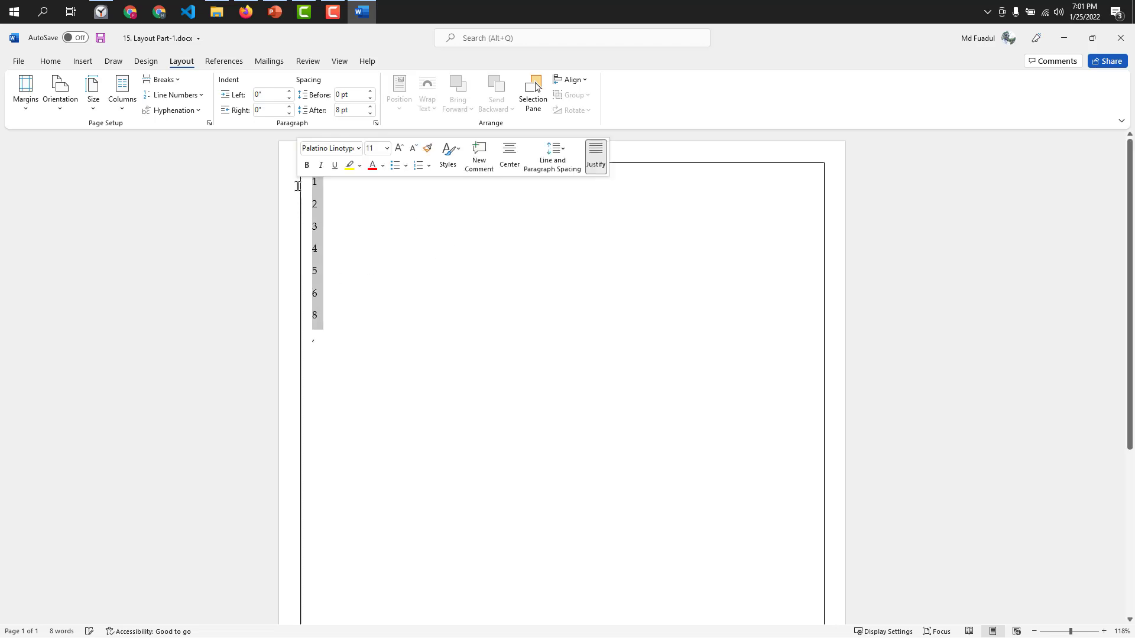
pyautogui.click(323, 340)
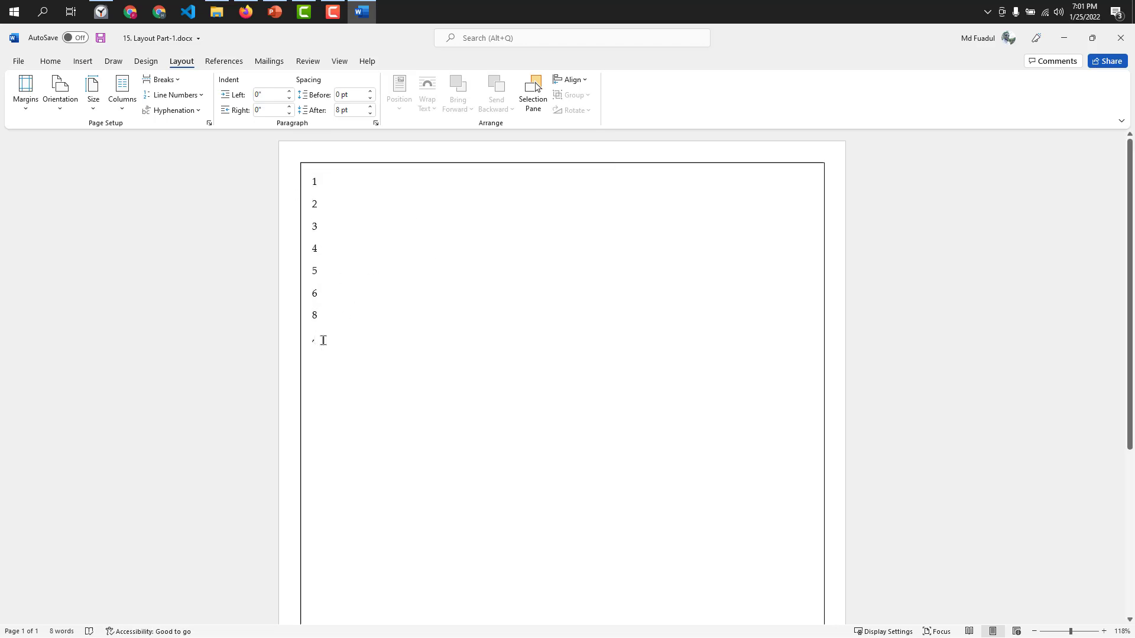
pyautogui.hotkey('ctrl', 'v')
pyautogui.hotkey('ctrl', 'v')
pyautogui.hotkey('ctrl', 'v')
pyautogui.hotkey('ctrl', 'v')
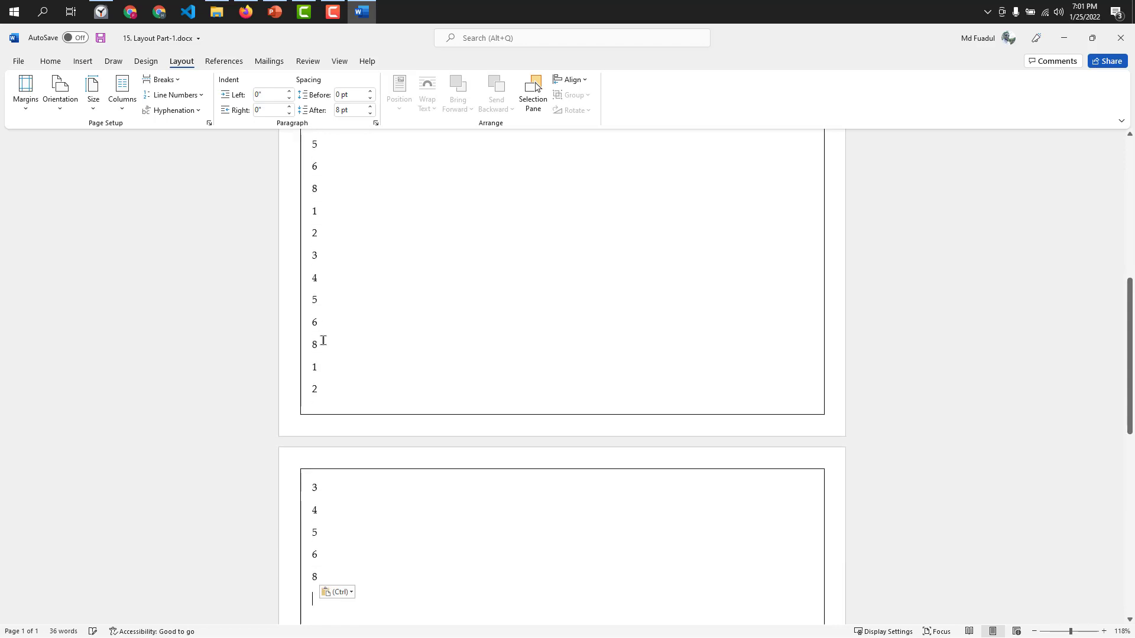
pyautogui.press('BackSpace')
pyautogui.press('BackSpace')
pyautogui.press('BackSpace')
pyautogui.press('BackSpace')
pyautogui.press('BackSpace')
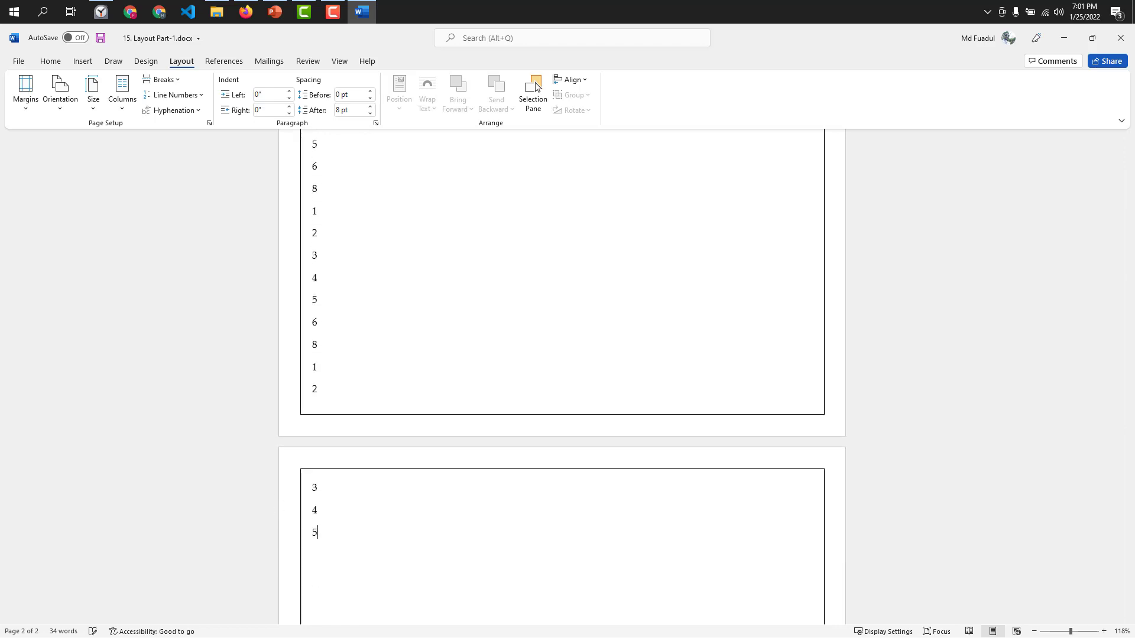
pyautogui.hotkey('ctrl', 'v')
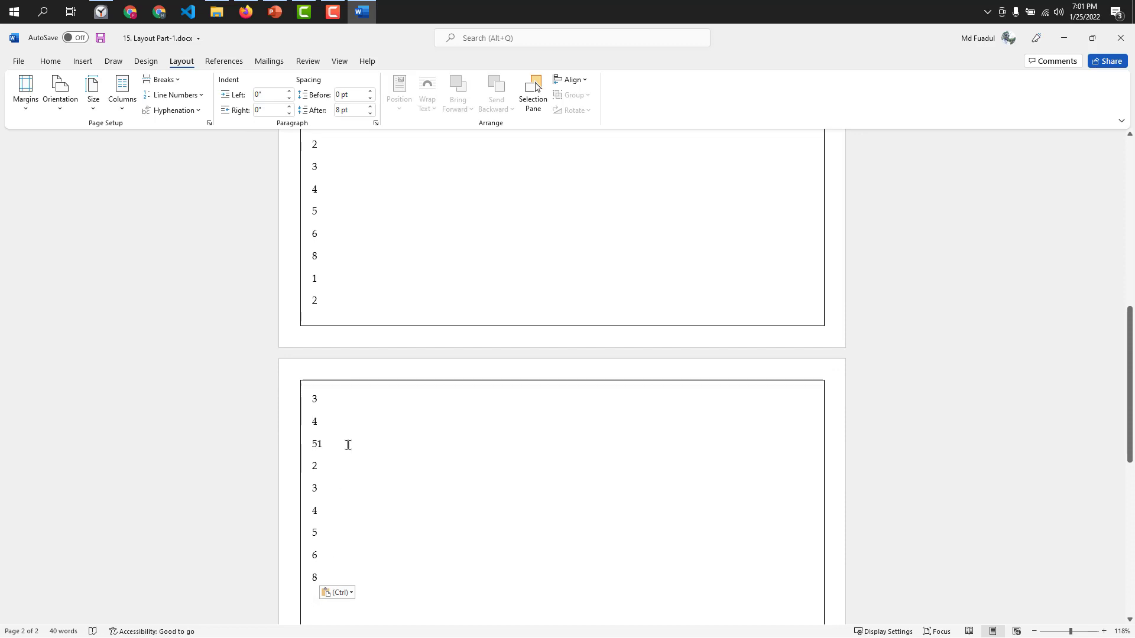
# Remove the extra 1 joined to the 5 on the second page and the stray comma before the second number set.
pyautogui.press('BackSpace')
pyautogui.moveTo(324, 566); pyautogui.dragTo(319, 335)
pyautogui.click(323, 338)
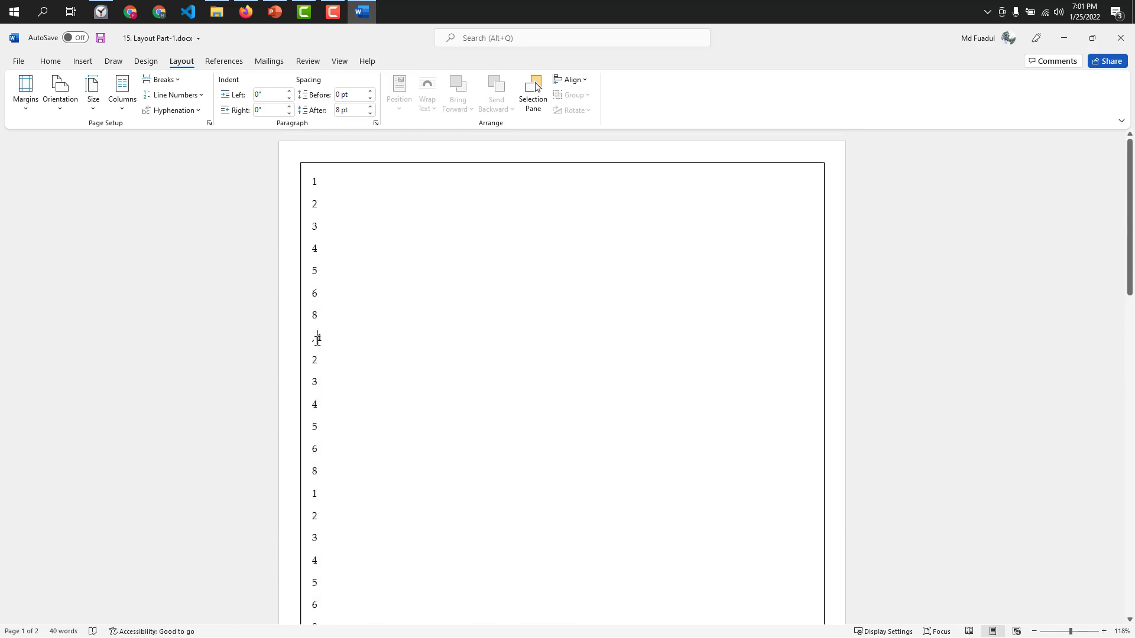
pyautogui.press('BackSpace')
pyautogui.press('BackSpace')
# Lay out the numbers in two columns and paste more number lines after the last 8 to fill the second column.
pyautogui.click(122, 100)
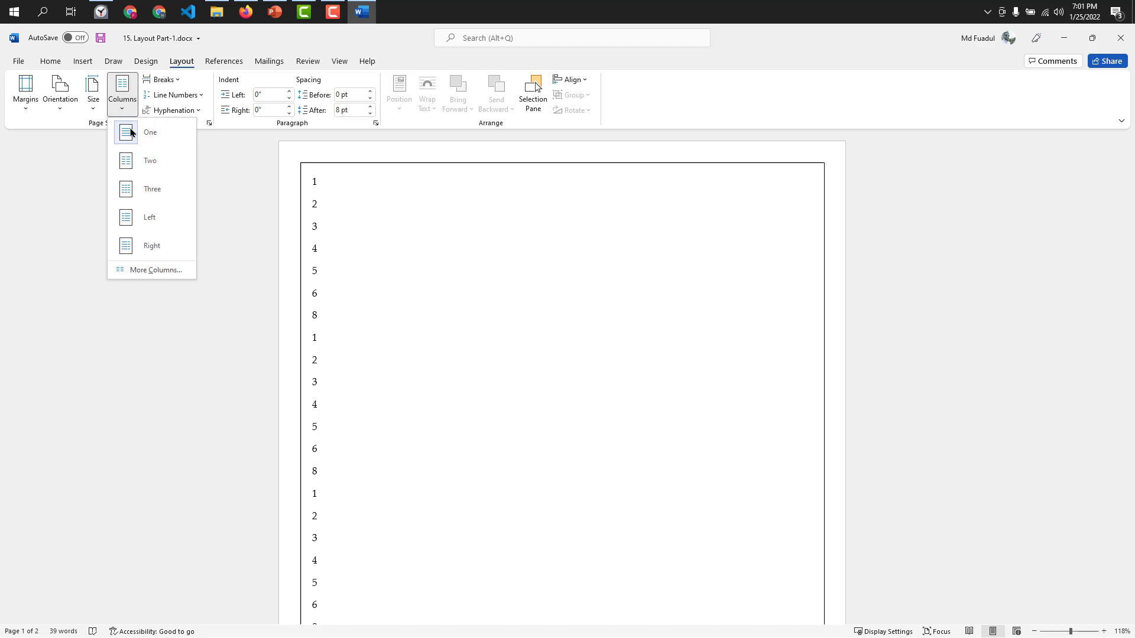
pyautogui.click(138, 163)
pyautogui.scroll(-4, 481, 444)
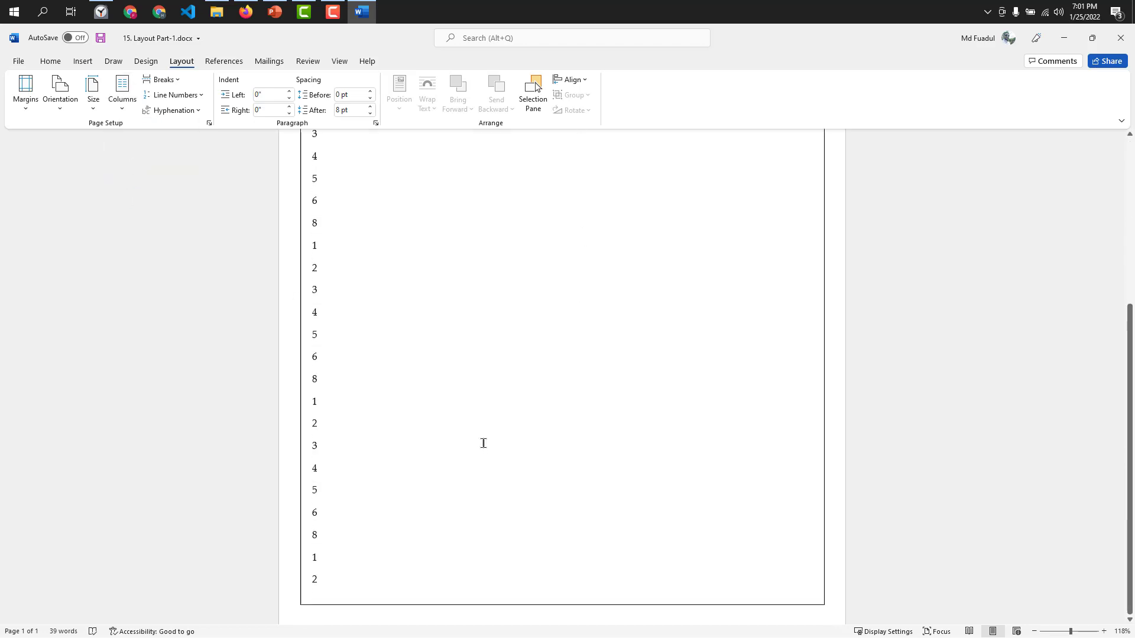
pyautogui.scroll(5, 406, 383)
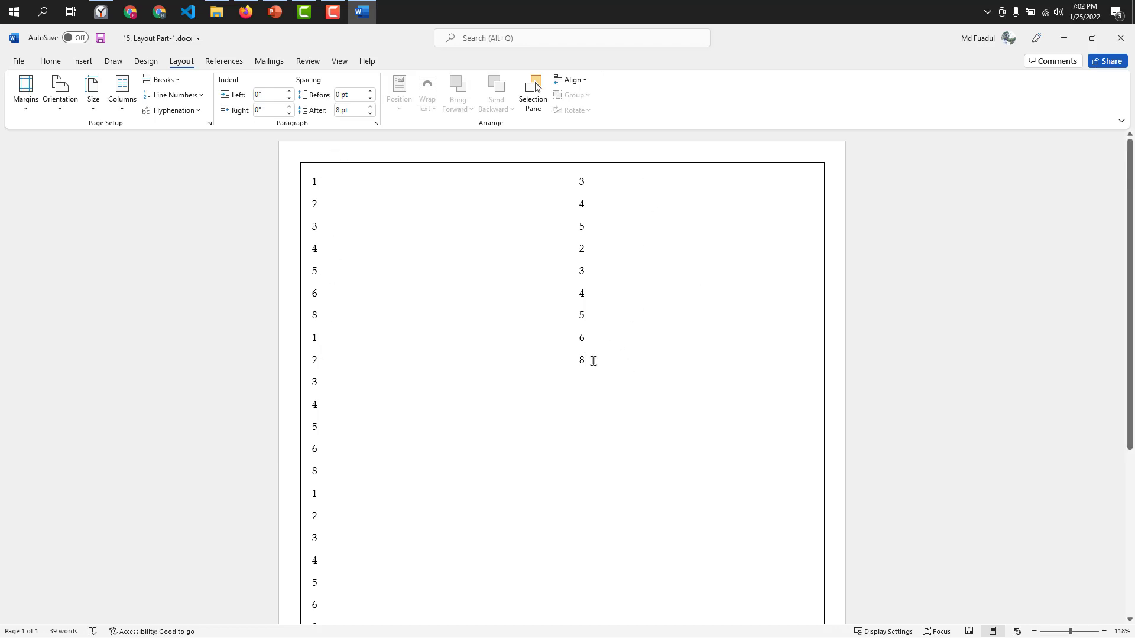
pyautogui.hotkey('ctrl', 'v')
pyautogui.hotkey('ctrl', 'v')
pyautogui.hotkey('ctrl', 'v')
pyautogui.hotkey('ctrl', 'v')
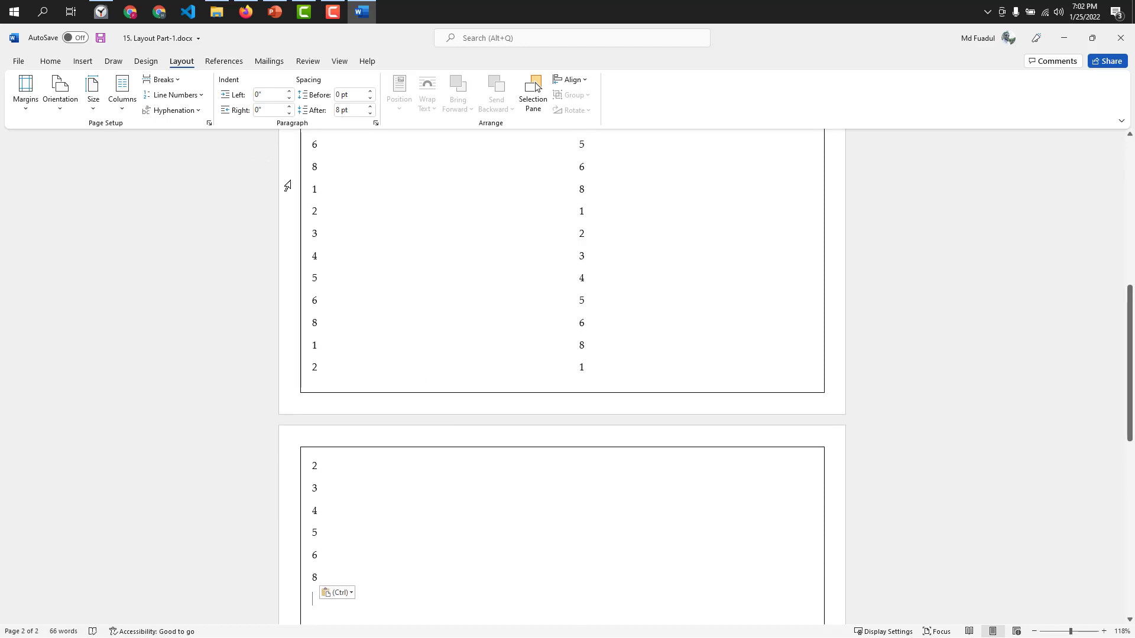
# Switch the document to three columns and paste more number lines to fill the third column.
pyautogui.scroll(5, 554, 347)
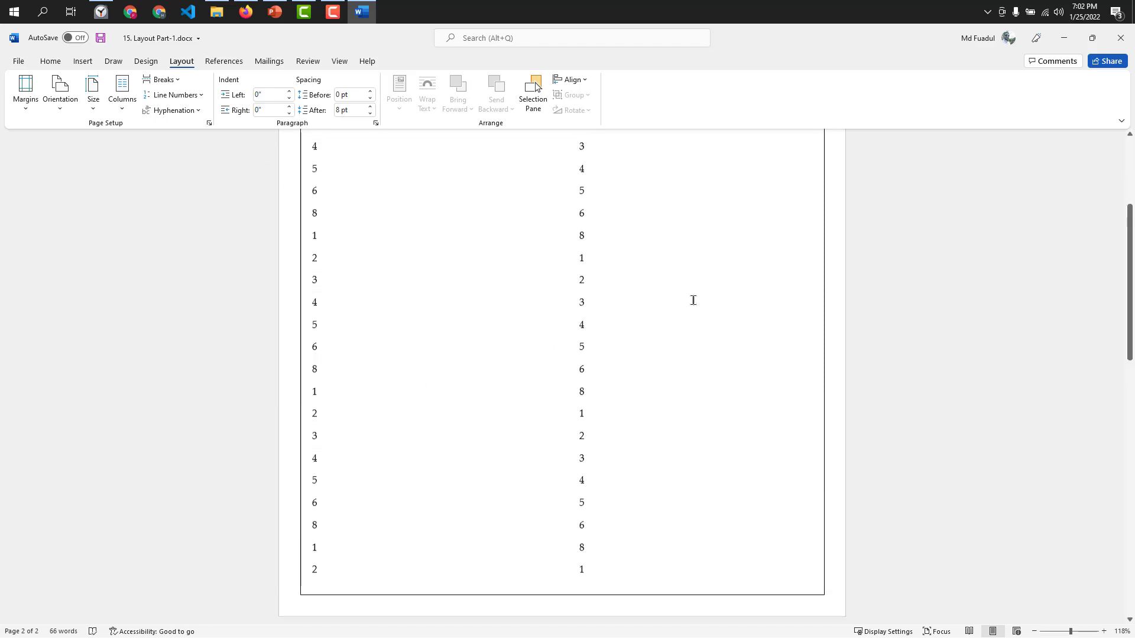
pyautogui.click(119, 110)
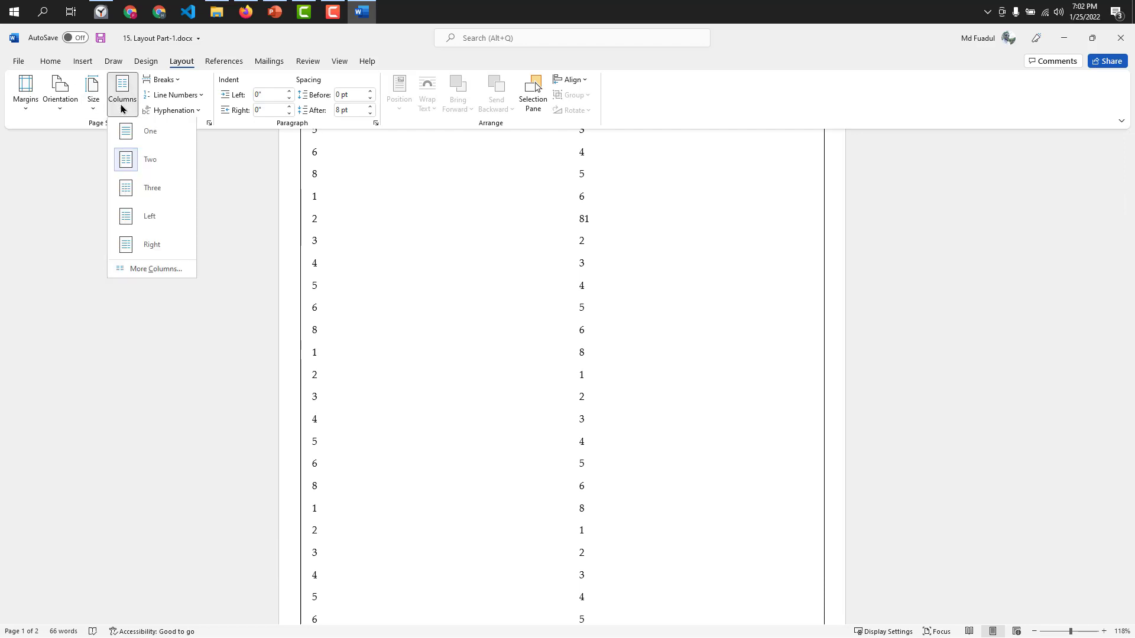
pyautogui.click(134, 189)
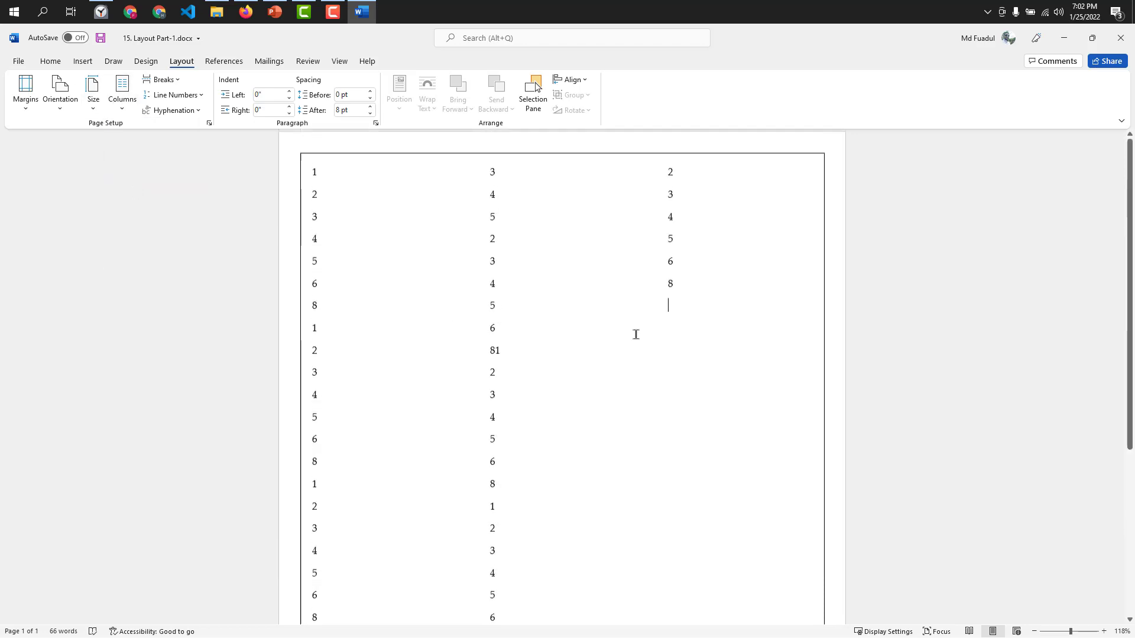
pyautogui.hotkey('ctrl', 'v')
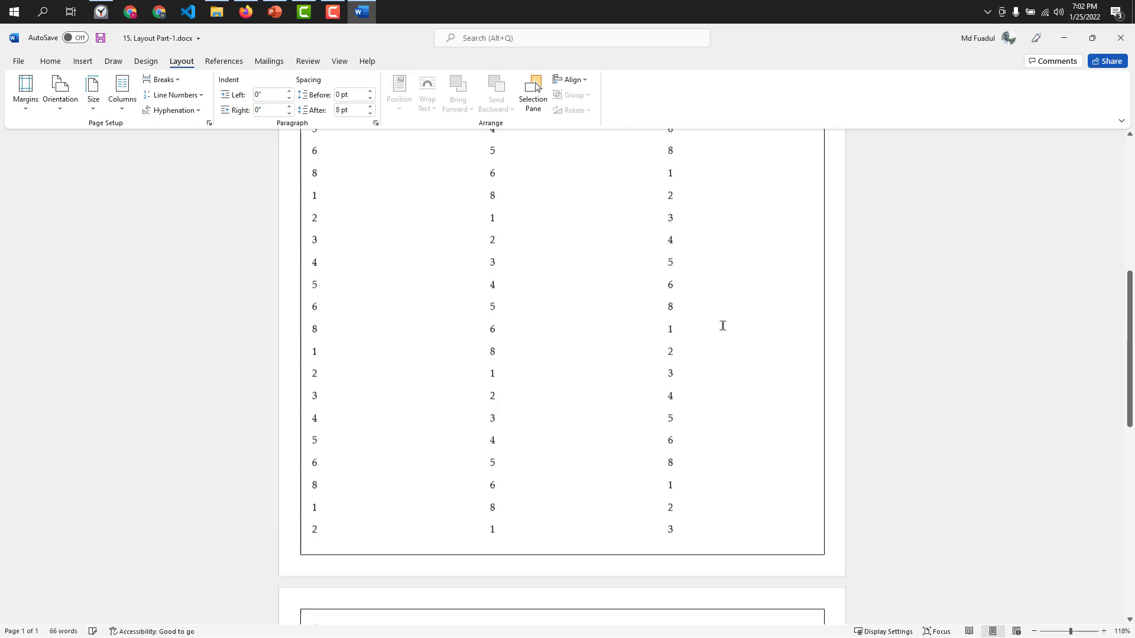
# Set the number of columns to 4, fill the fourth column with pasted number lines, and delete the overflow on page two.
pyautogui.click(130, 107)
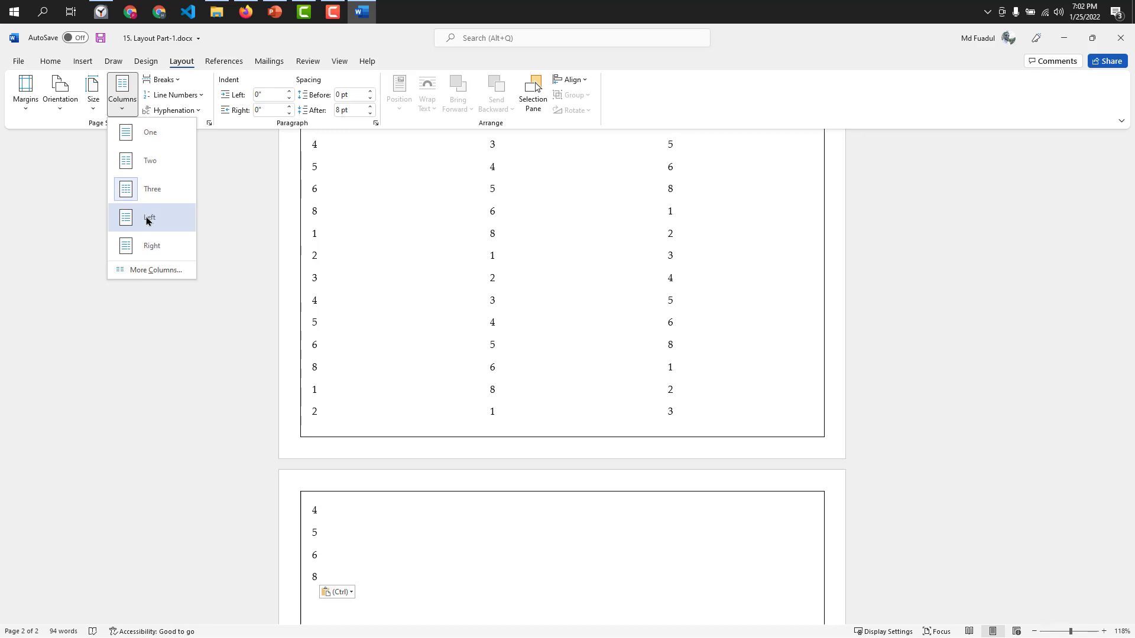
pyautogui.click(149, 270)
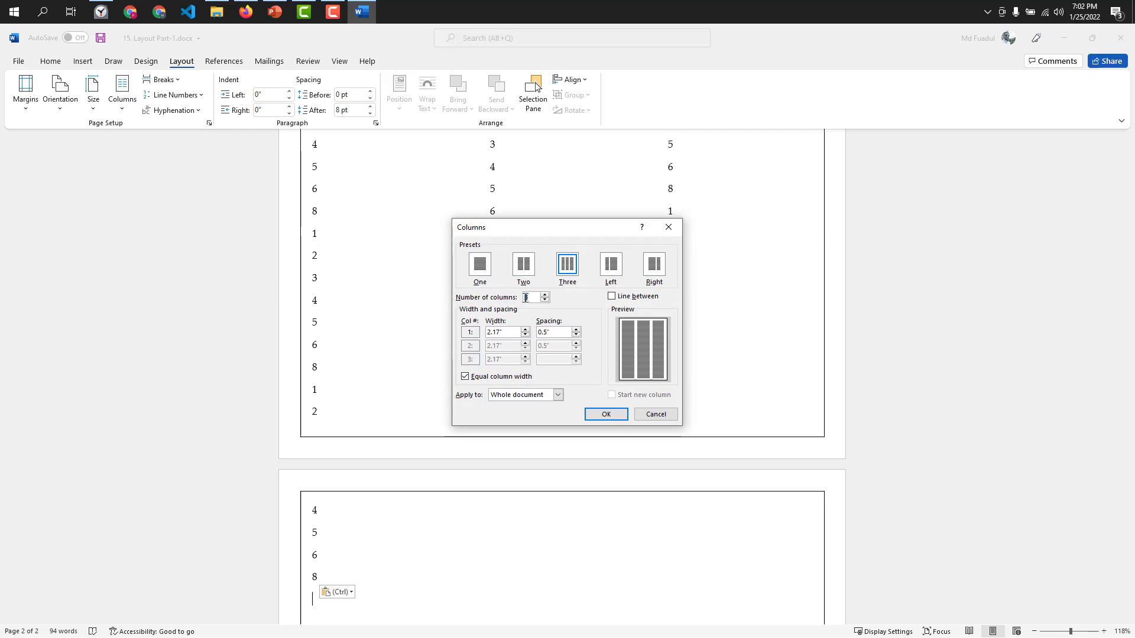
pyautogui.click(546, 295)
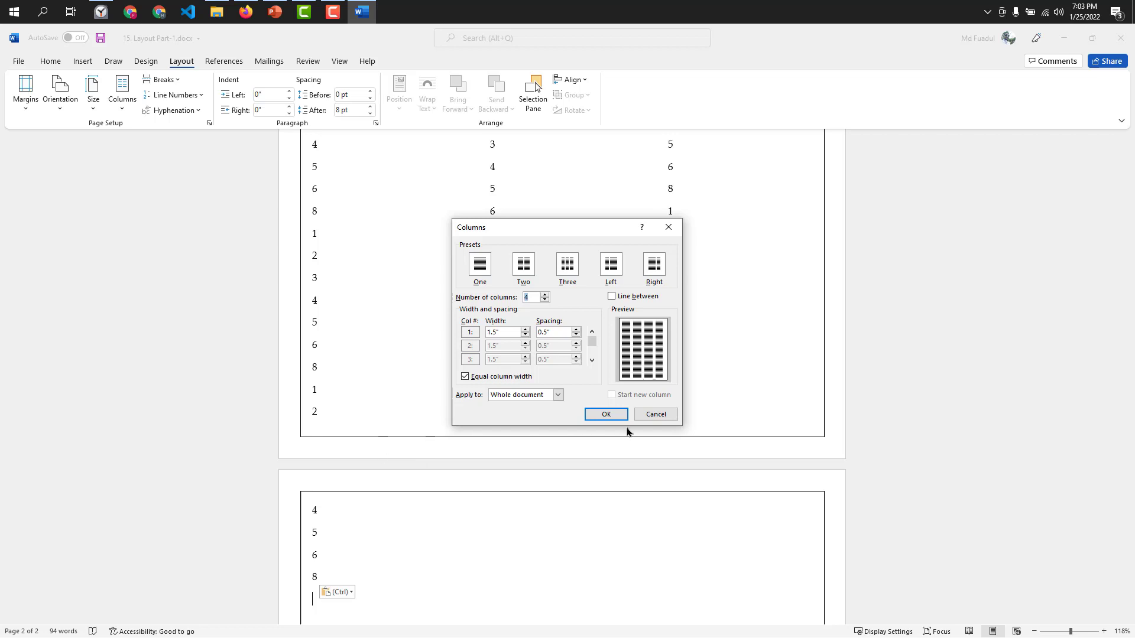
pyautogui.click(607, 414)
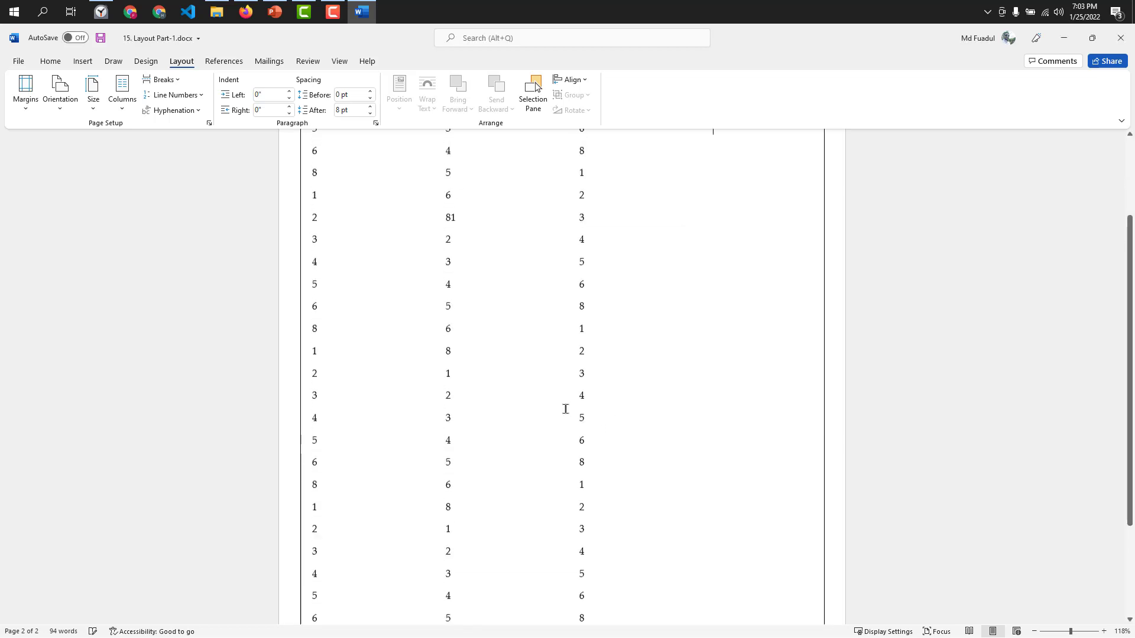
pyautogui.hotkey('ctrl', 'v')
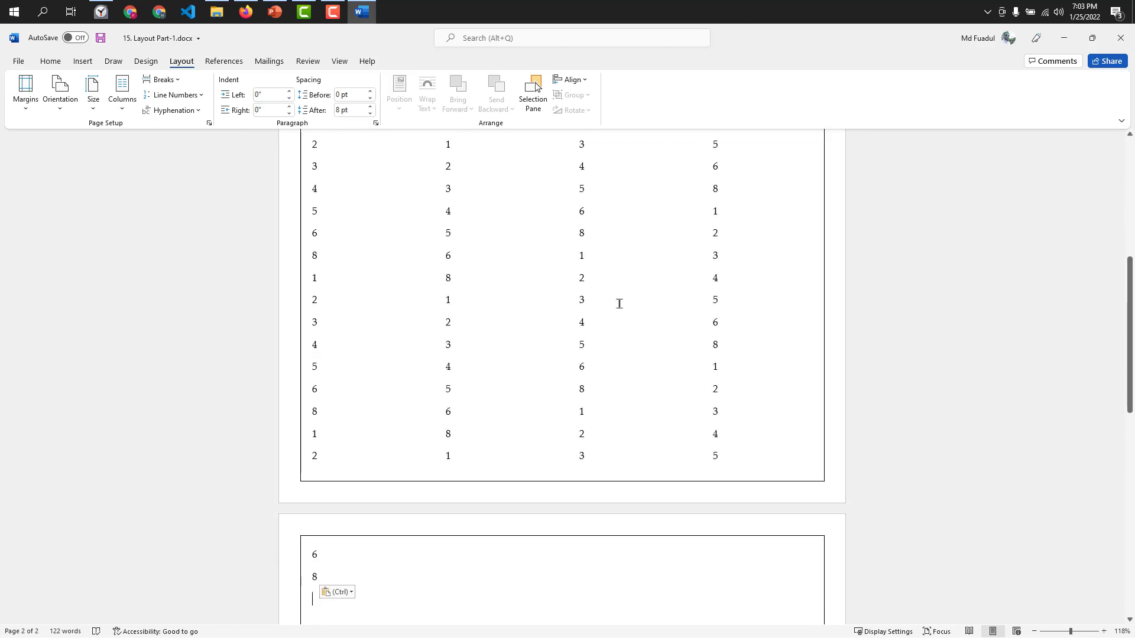
pyautogui.press('BackSpace')
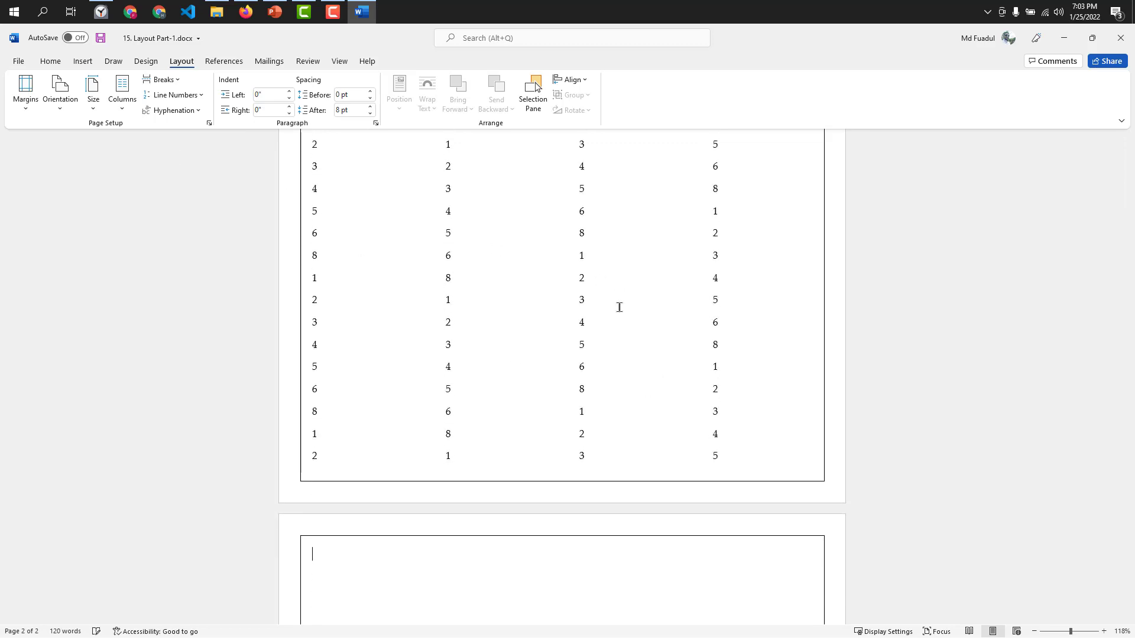
pyautogui.press('BackSpace')
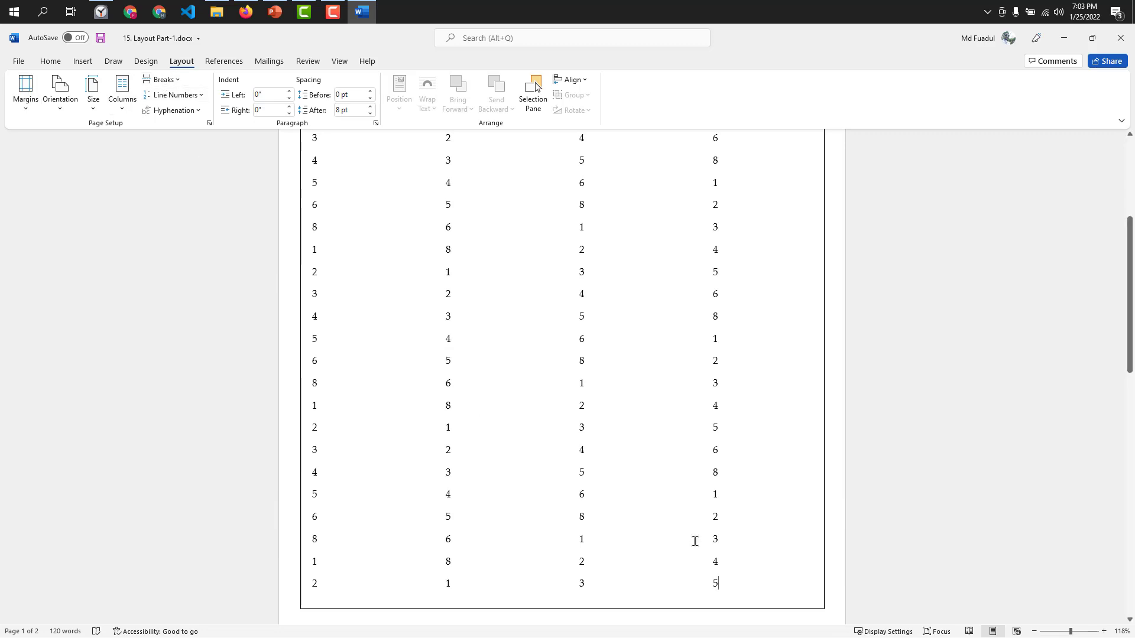
# Undo the column layouts, number lines and Letter paper size back to the headed dummy text on Executive paper.
pyautogui.hotkey('ctrl', 'z')
pyautogui.hotkey('ctrl', 'z')
pyautogui.hotkey('ctrl', 'z')
pyautogui.hotkey('ctrl', 'z')
pyautogui.hotkey('ctrl', 'z')
pyautogui.hotkey('ctrl', 'z')
pyautogui.hotkey('ctrl', 'z')
pyautogui.hotkey('ctrl', 'z')
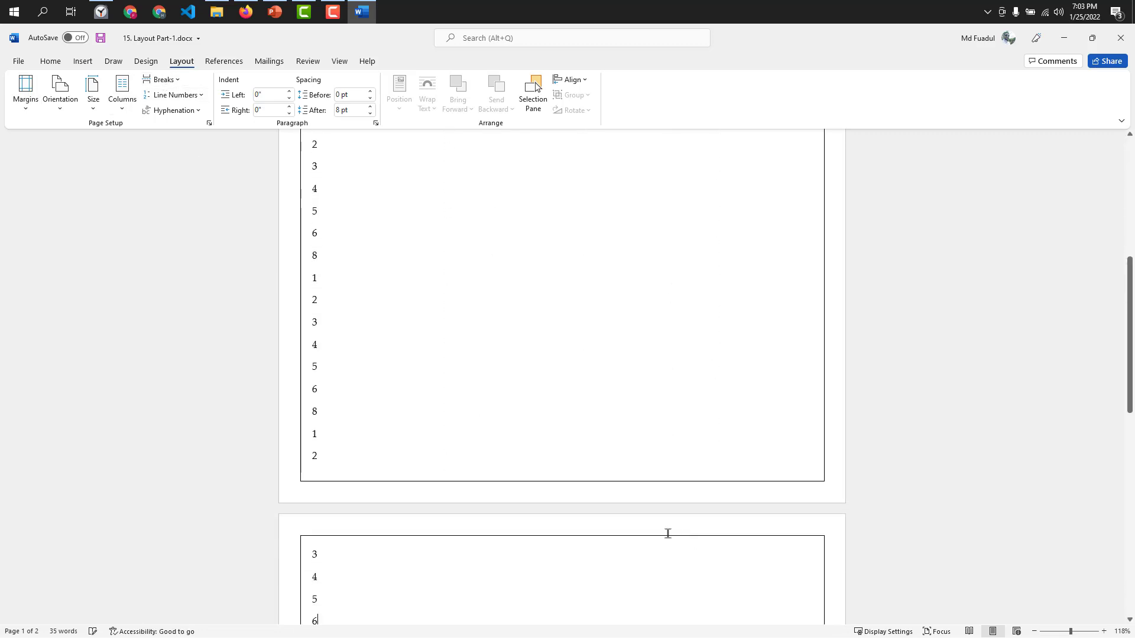
pyautogui.hotkey('ctrl', 'z')
pyautogui.hotkey('ctrl', 'z')
pyautogui.hotkey('ctrl', 'z')
pyautogui.hotkey('ctrl', 'z')
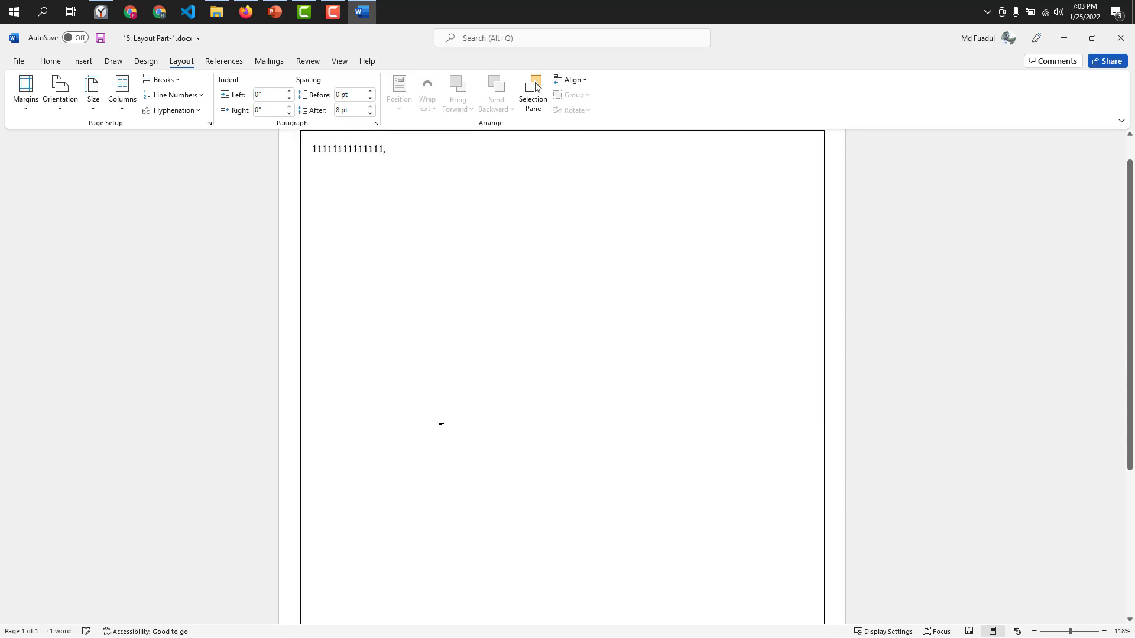
pyautogui.hotkey('ctrl', 'z')
pyautogui.hotkey('ctrl', 'z')
pyautogui.hotkey('ctrl', 'z')
pyautogui.hotkey('ctrl', 'z')
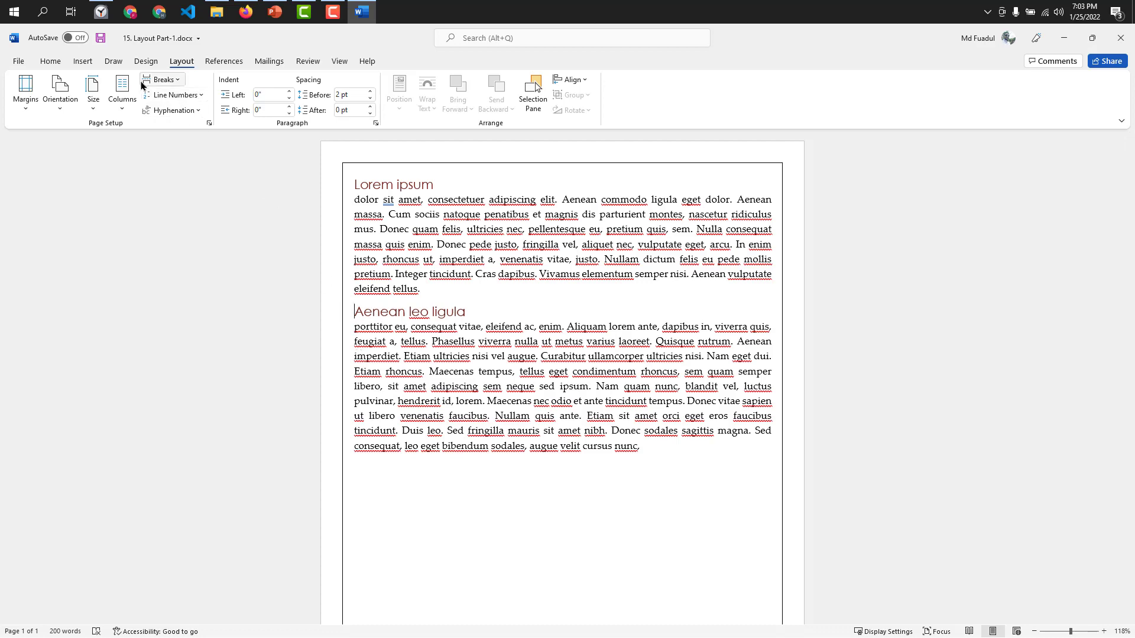
# Insert a page break before the "Aenean leo ligula" heading and undo it.
pyautogui.click(160, 79)
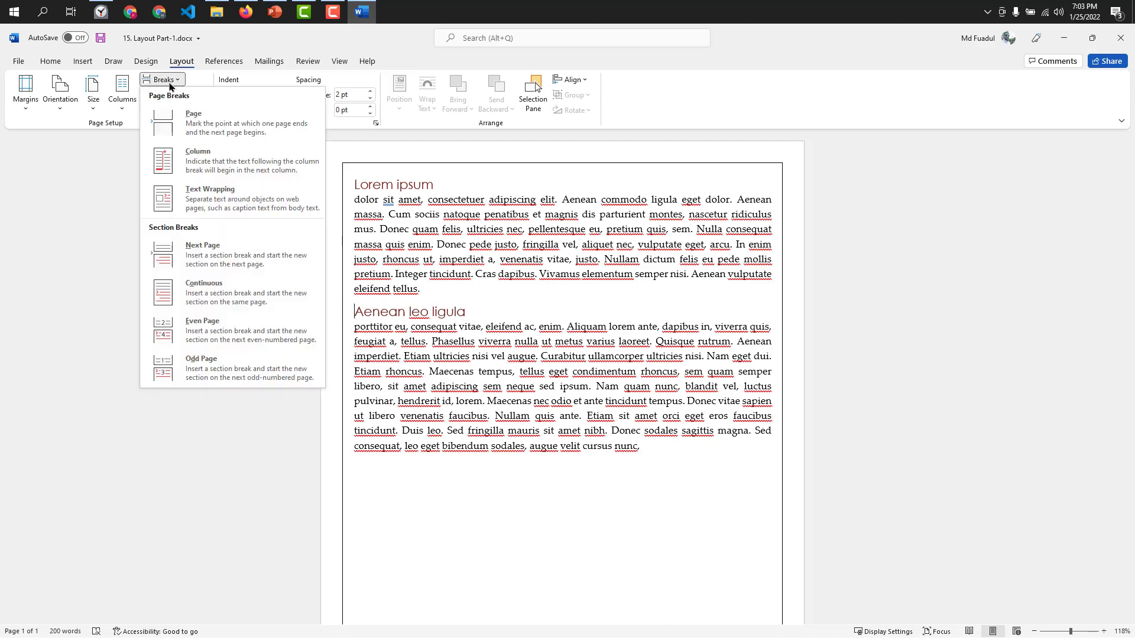
pyautogui.click(190, 131)
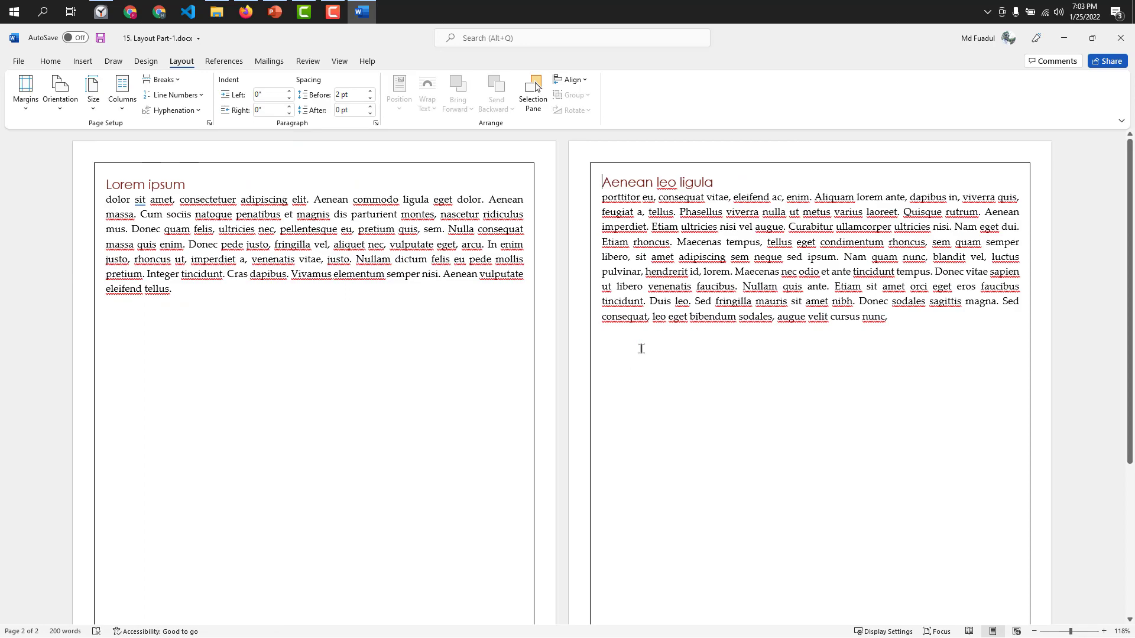
pyautogui.scroll(-5, 625, 296)
pyautogui.scroll(4, 569, 337)
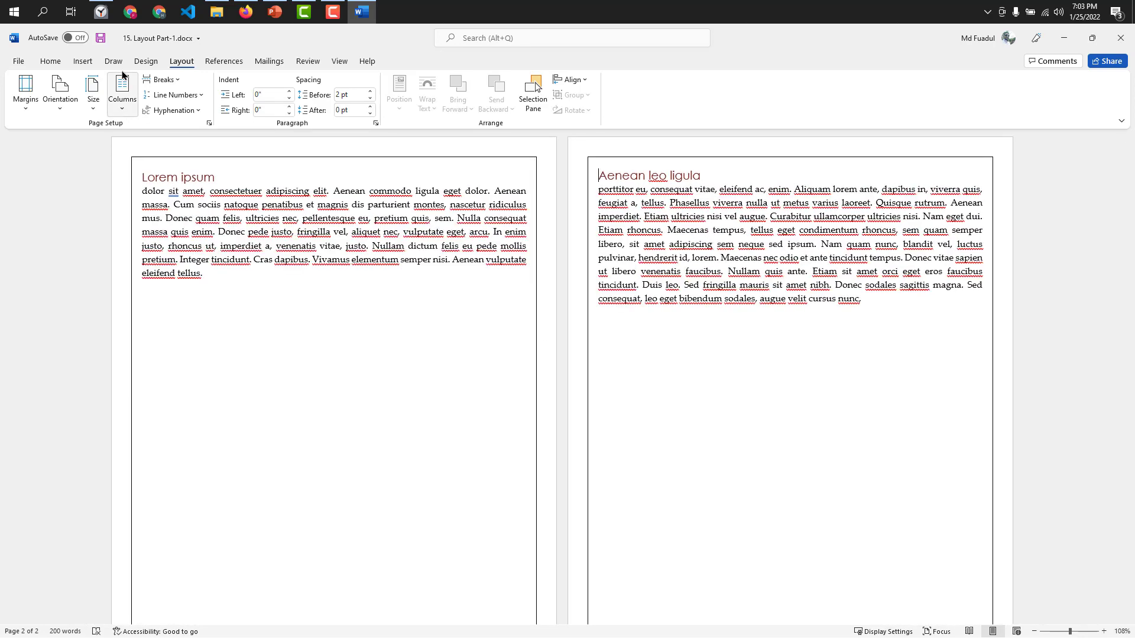
pyautogui.click(161, 79)
pyautogui.click(339, 350)
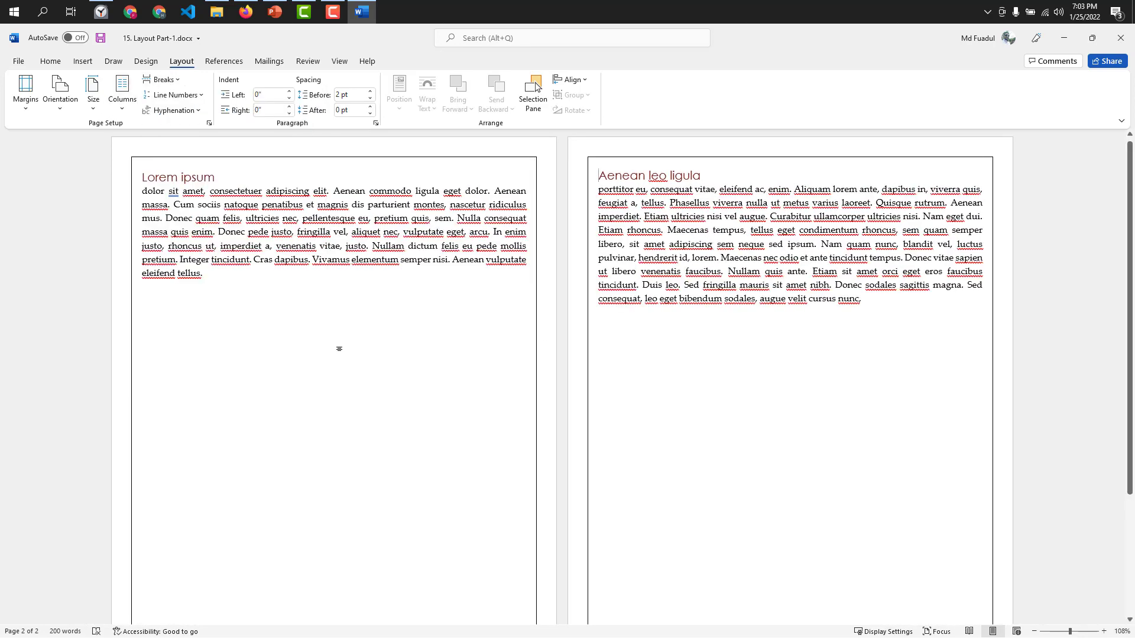
pyautogui.hotkey('ctrl', 'z')
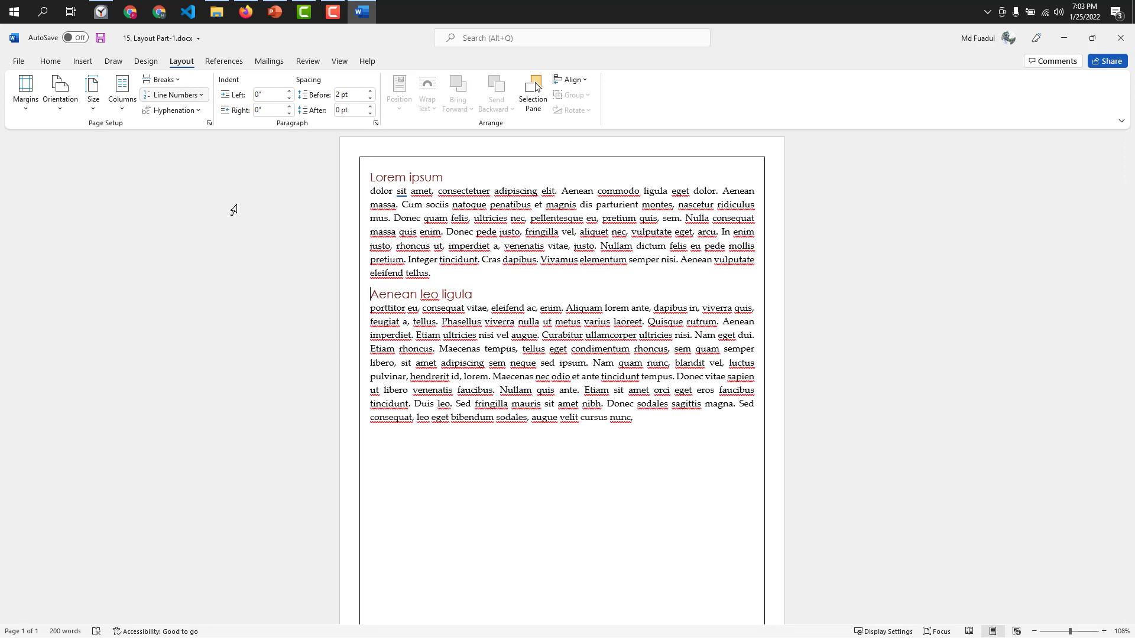
pyautogui.click(376, 307)
pyautogui.click(373, 311)
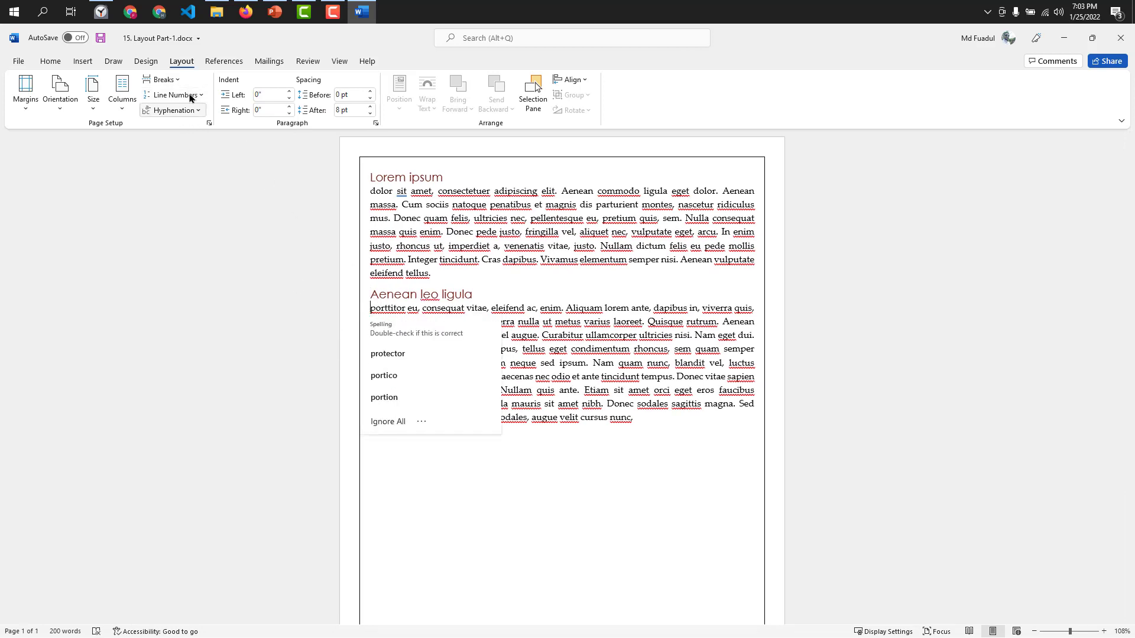
pyautogui.click(161, 79)
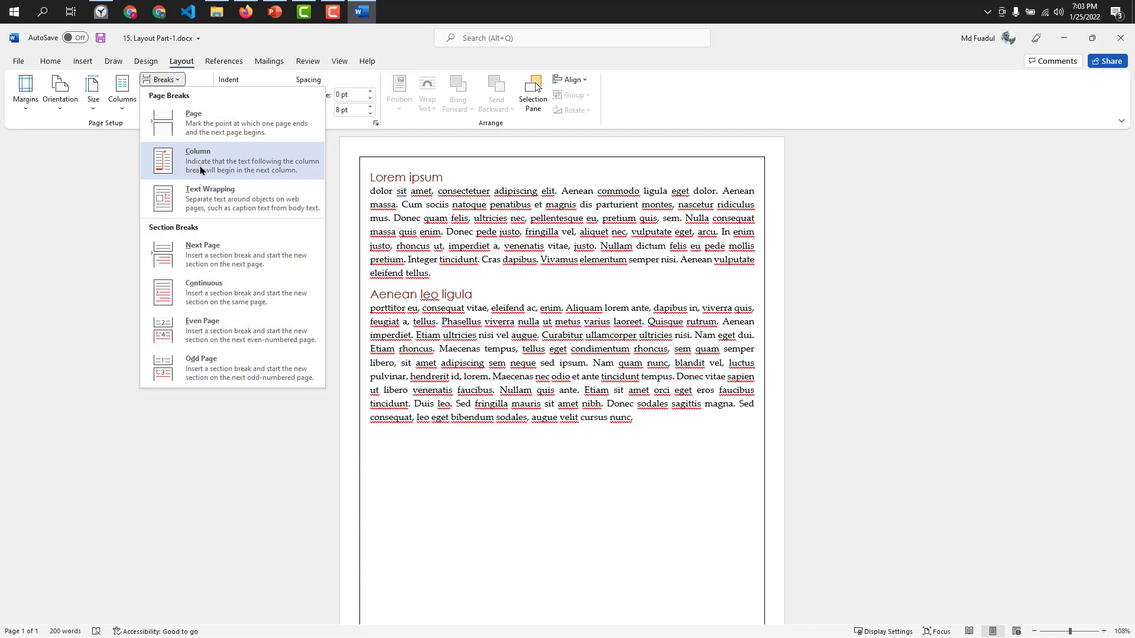
pyautogui.click(253, 281)
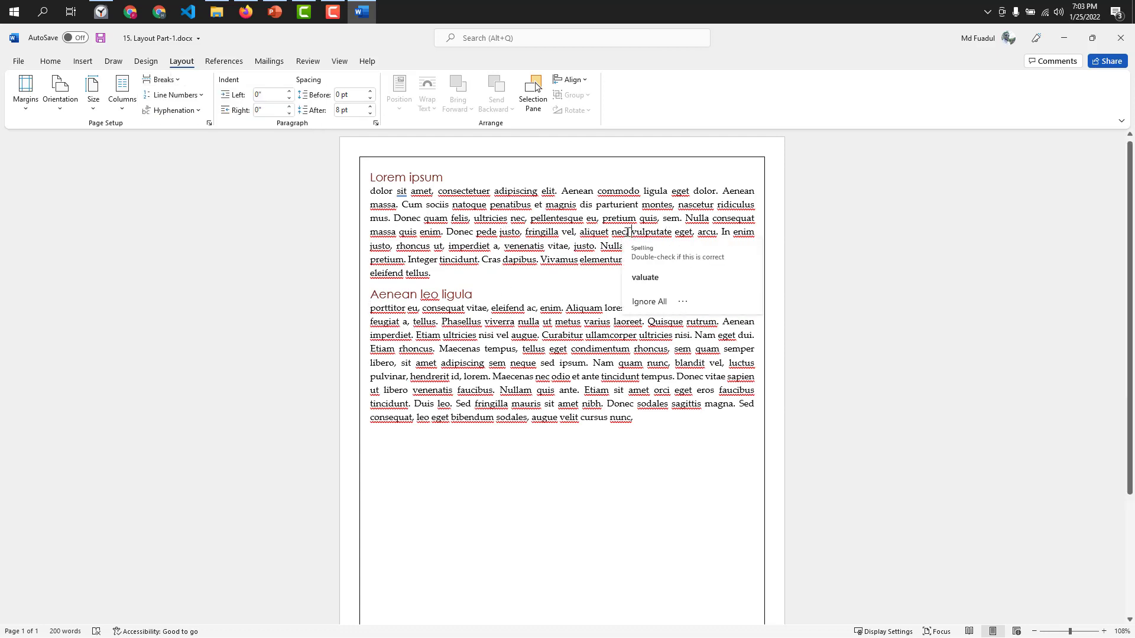
# Insert a text wrapping break before "vulputate eget" in the paragraph under the "Lorem ipsum" heading.
pyautogui.click(158, 79)
pyautogui.click(258, 199)
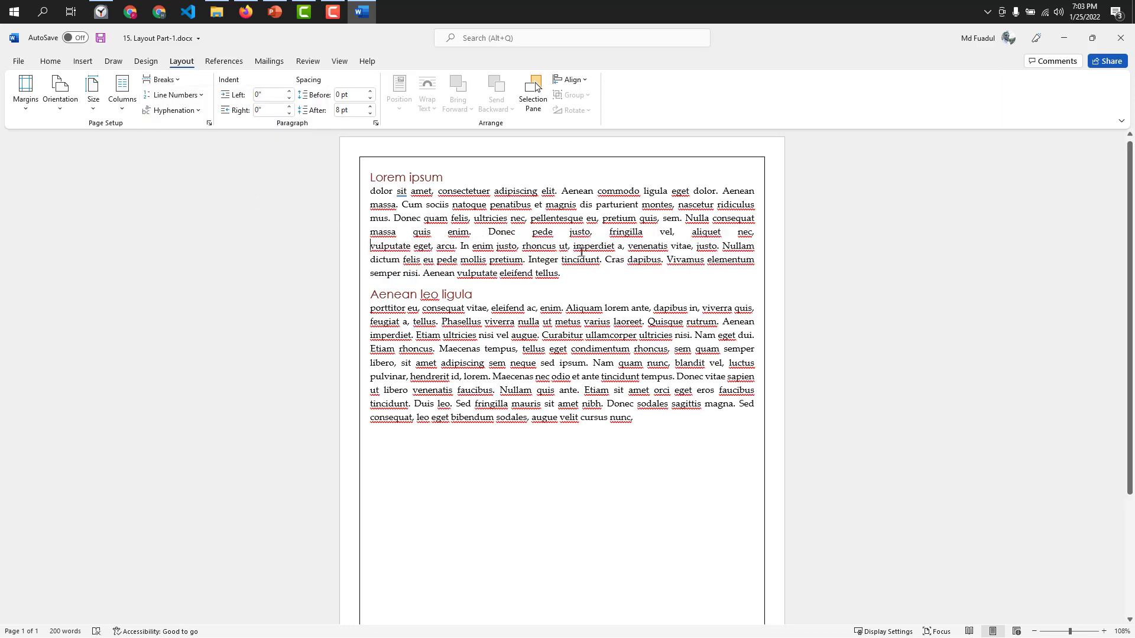
pyautogui.moveTo(371, 231); pyautogui.dragTo(755, 232)
pyautogui.click(683, 249)
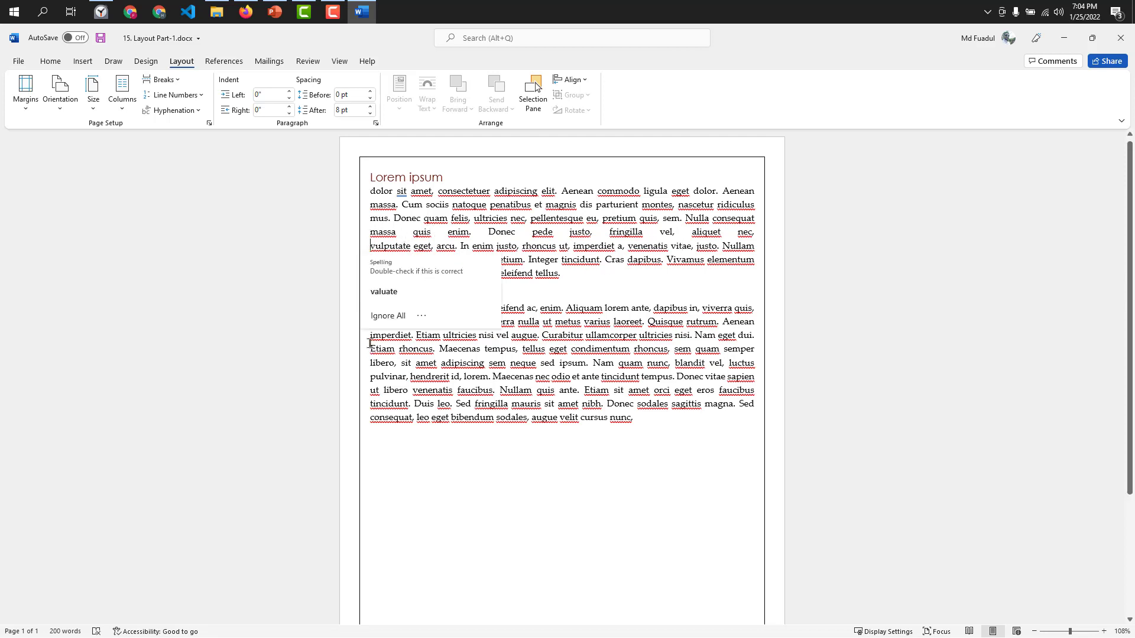
# Insert a Next Page section break before "Etiam rhoncus" in the second paragraph and undo it.
pyautogui.click(157, 79)
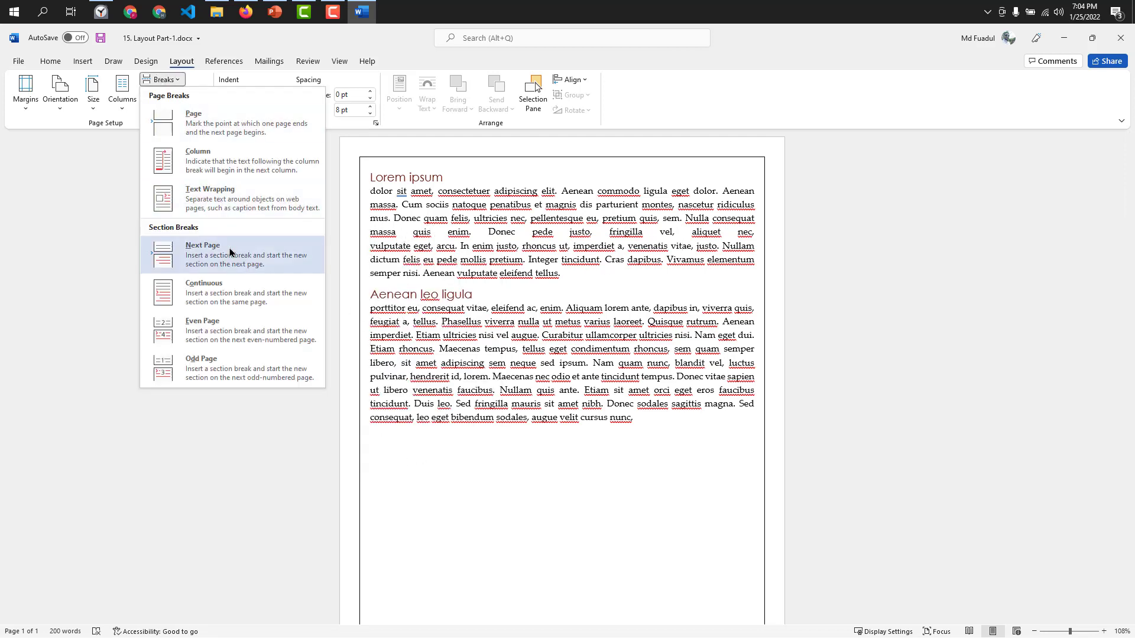
pyautogui.click(371, 349)
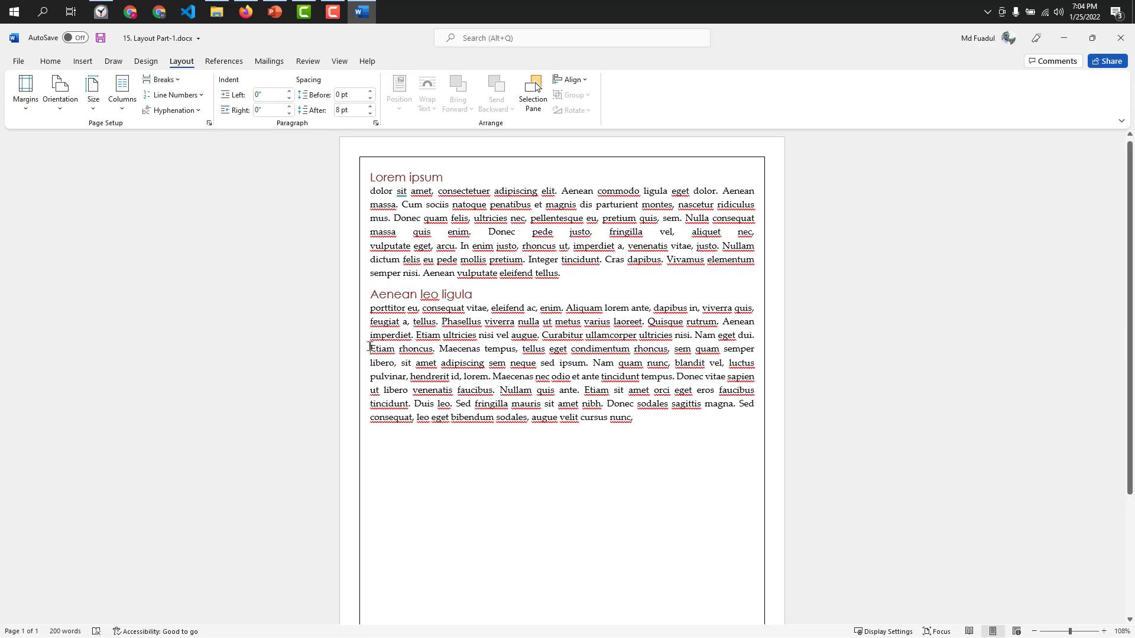
pyautogui.click(175, 81)
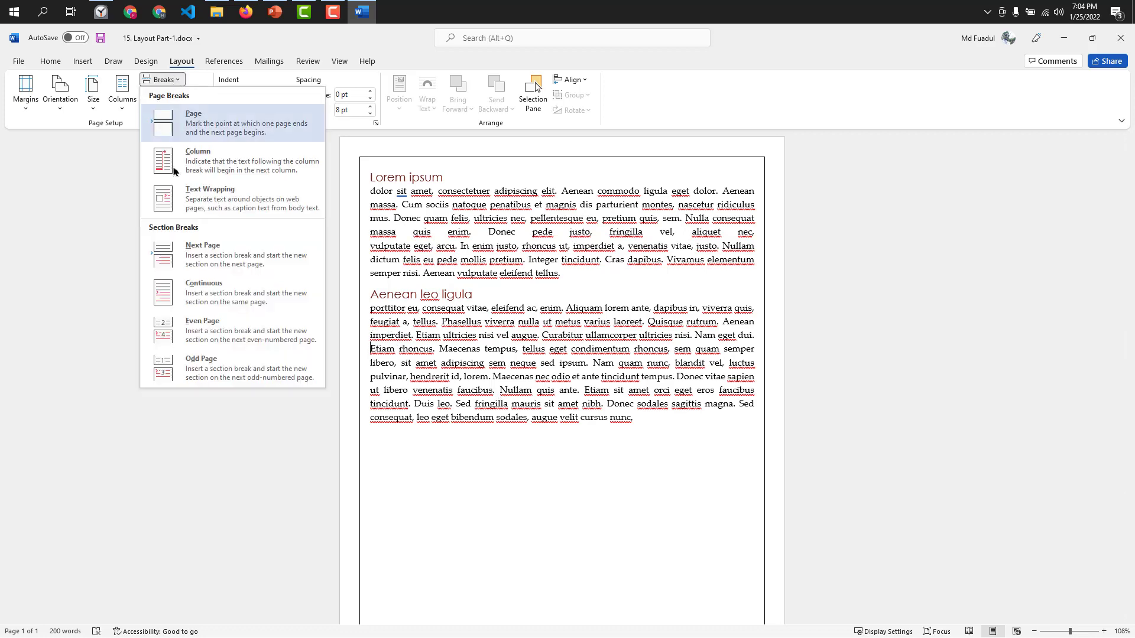
pyautogui.click(195, 245)
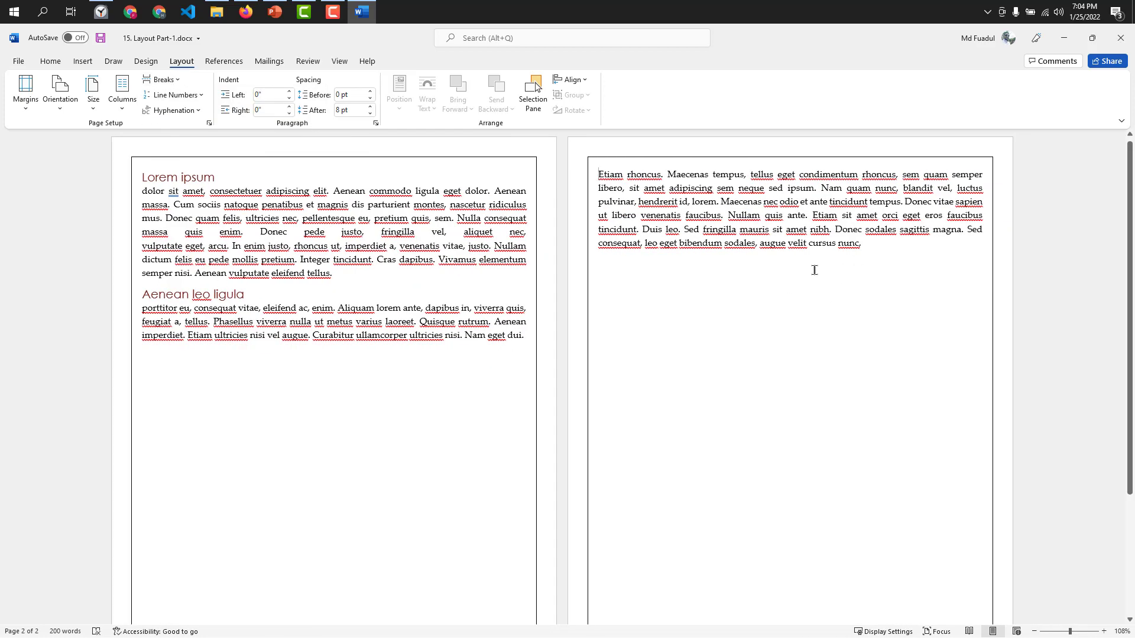
pyautogui.hotkey('ctrl', 'z')
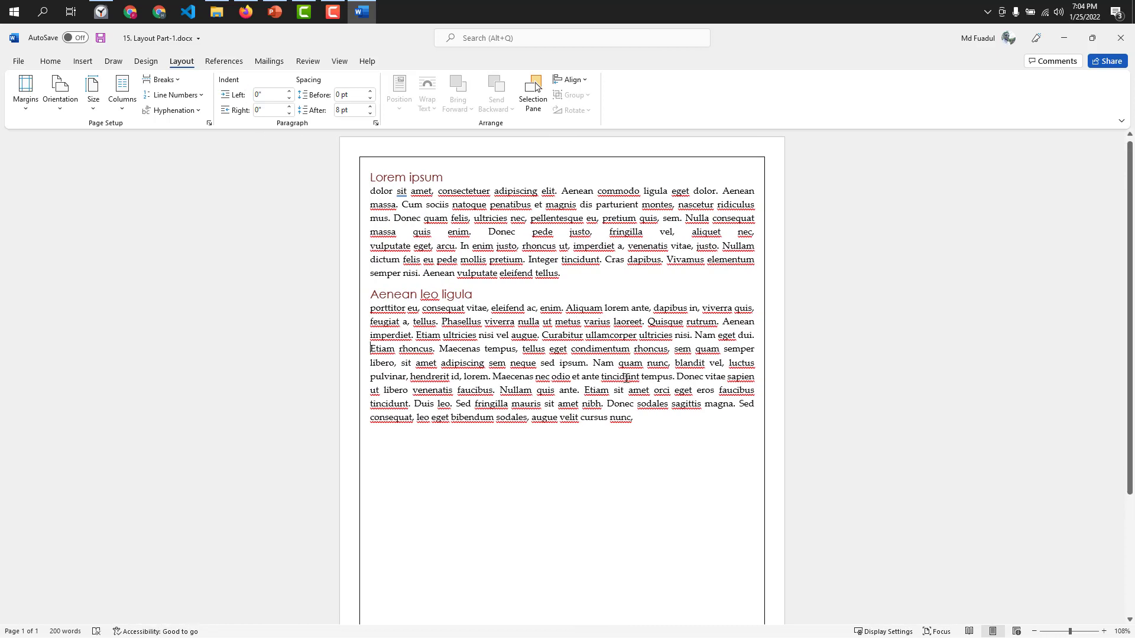
# Copy the paragraph under the "Aenean leo ligula" heading and paste it twice after the original.
pyautogui.click(626, 377)
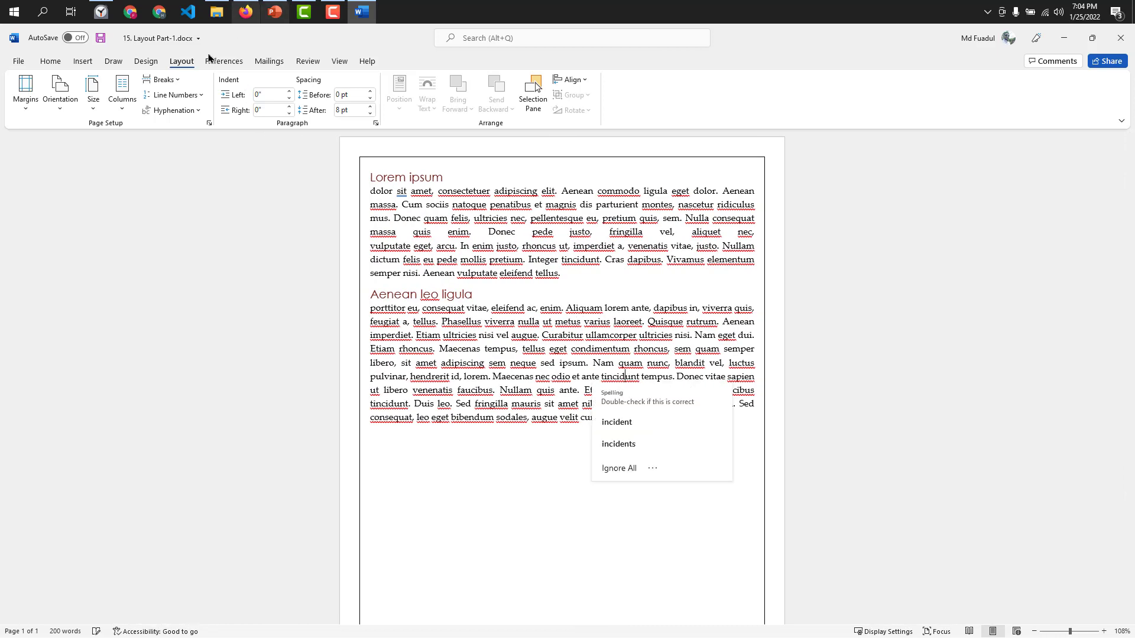
pyautogui.click(554, 333)
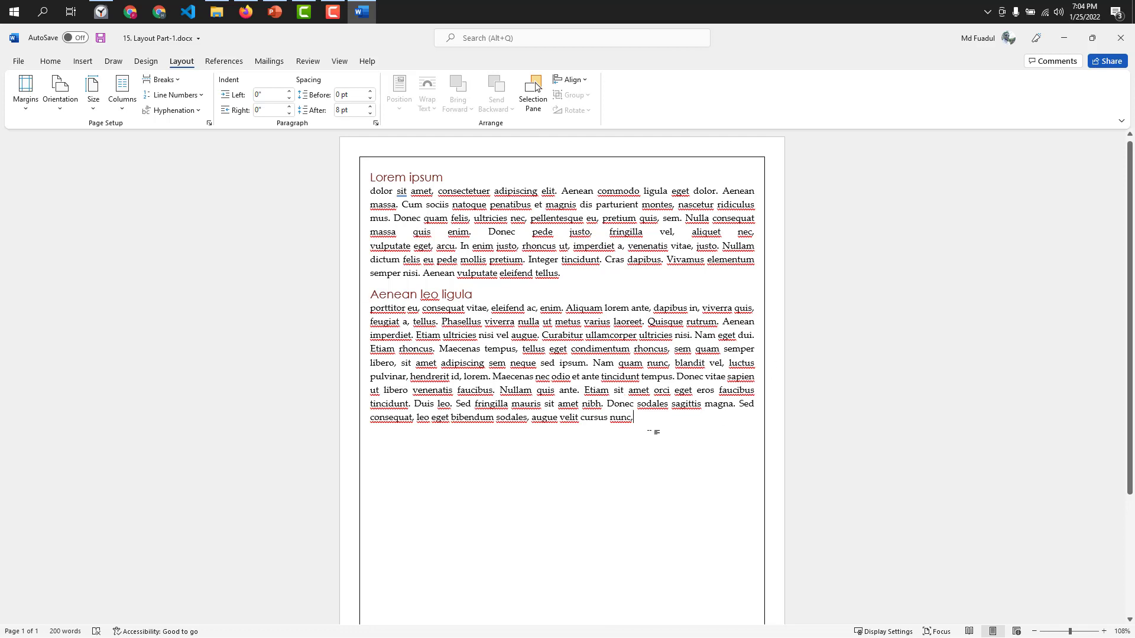
pyautogui.moveTo(649, 420); pyautogui.dragTo(367, 307)
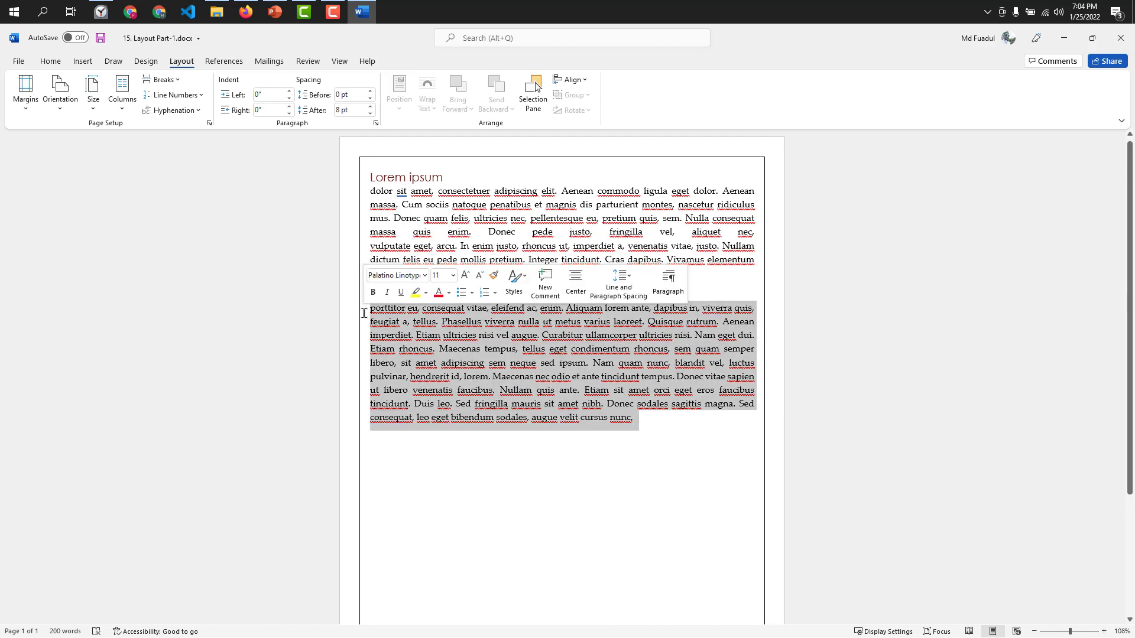
pyautogui.click(702, 423)
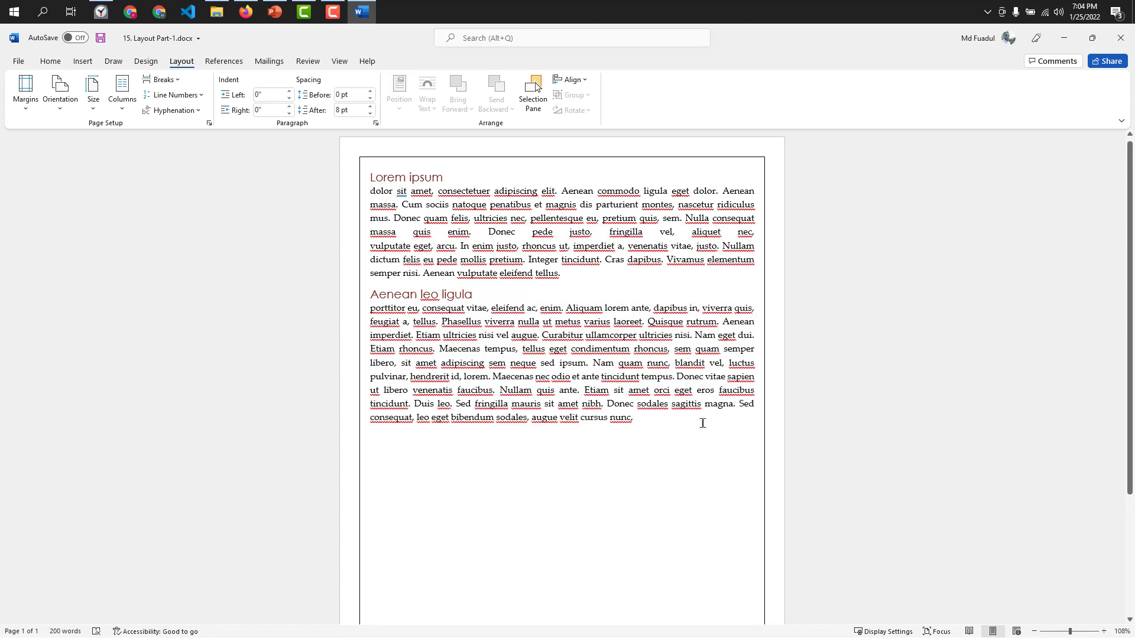
pyautogui.hotkey('ctrl', 'v')
pyautogui.hotkey('ctrl', 'v')
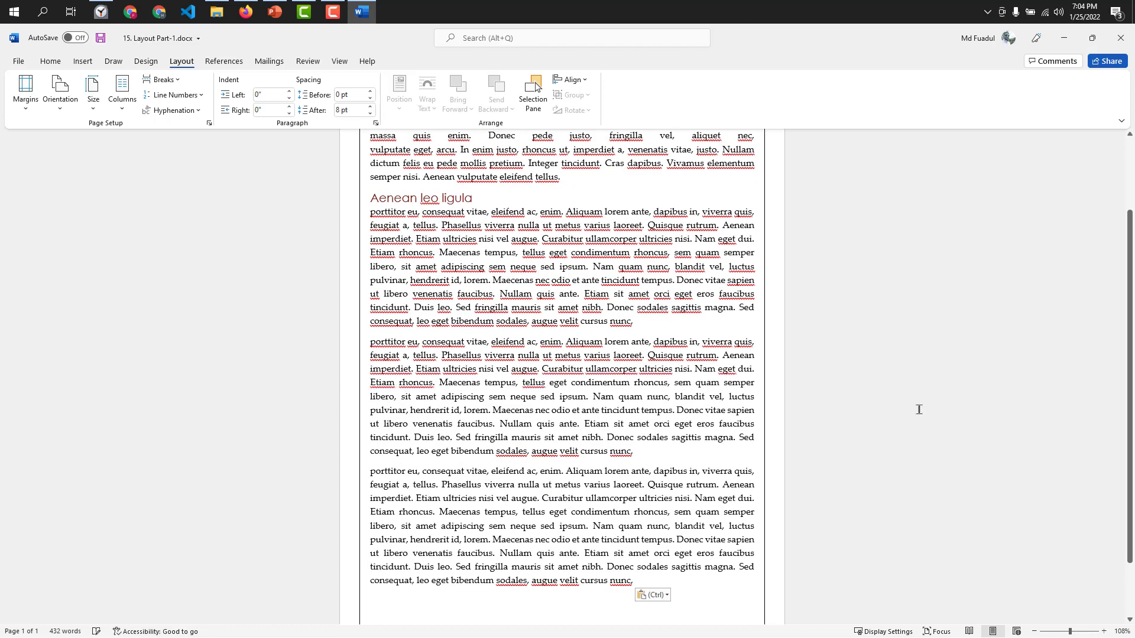
# Join the two pasted copies to the original paragraph by removing the paragraph breaks between them.
pyautogui.click(372, 346)
pyautogui.press('BackSpace')
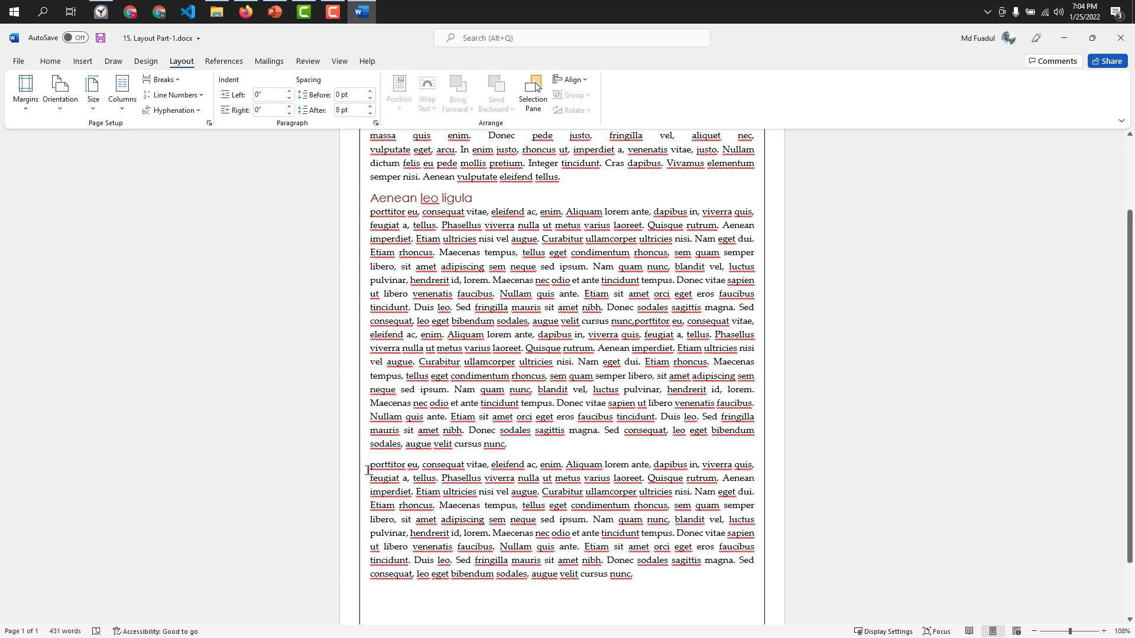
pyautogui.click(368, 467)
pyautogui.press('BackSpace')
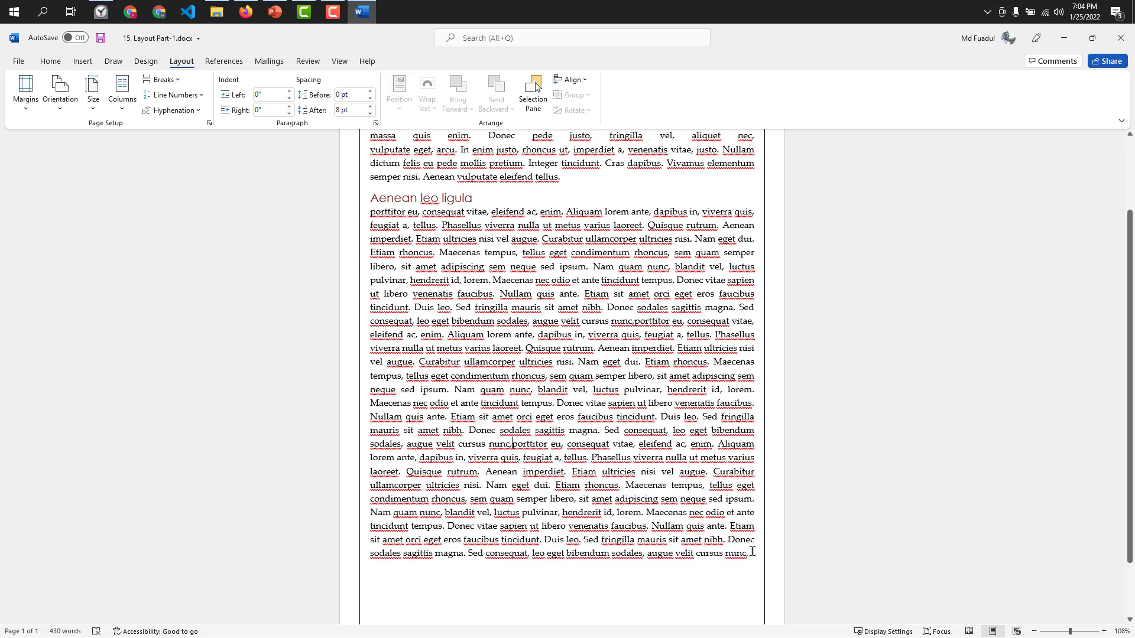
# Select the long joined paragraph and turn on continuous line numbering.
pyautogui.moveTo(749, 553); pyautogui.dragTo(355, 213)
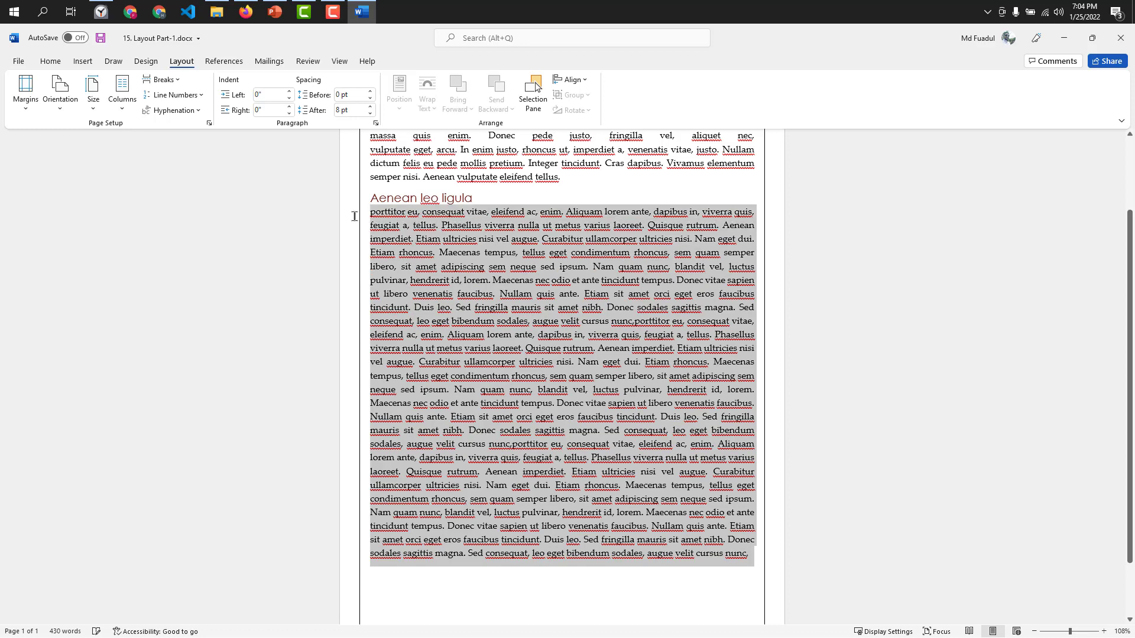
pyautogui.click(190, 95)
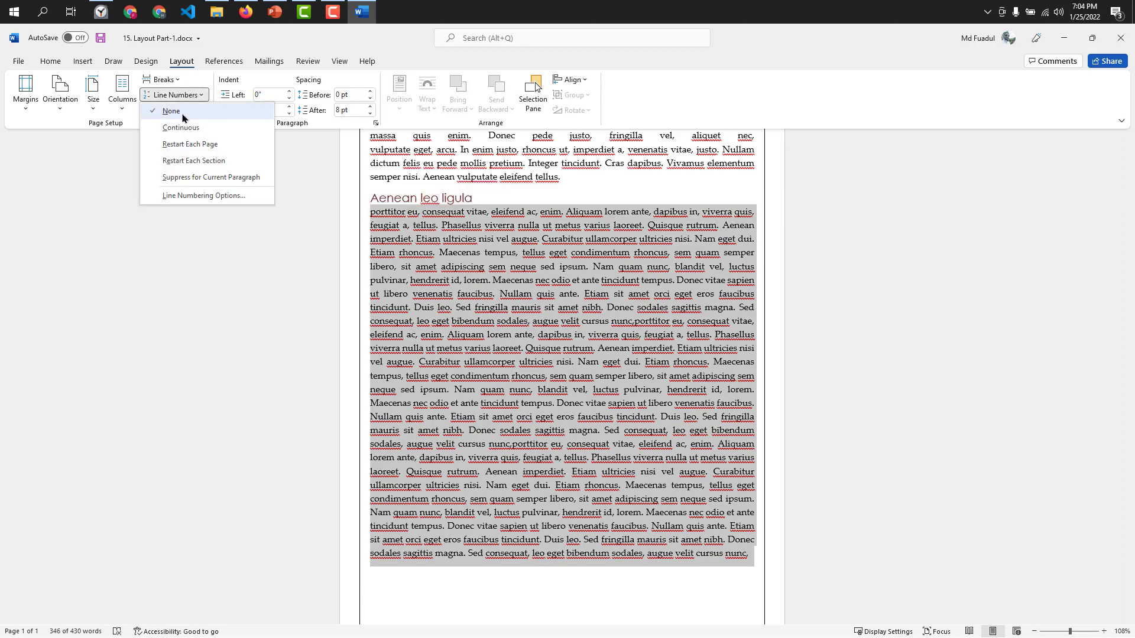
pyautogui.click(179, 133)
pyautogui.scroll(3, 357, 311)
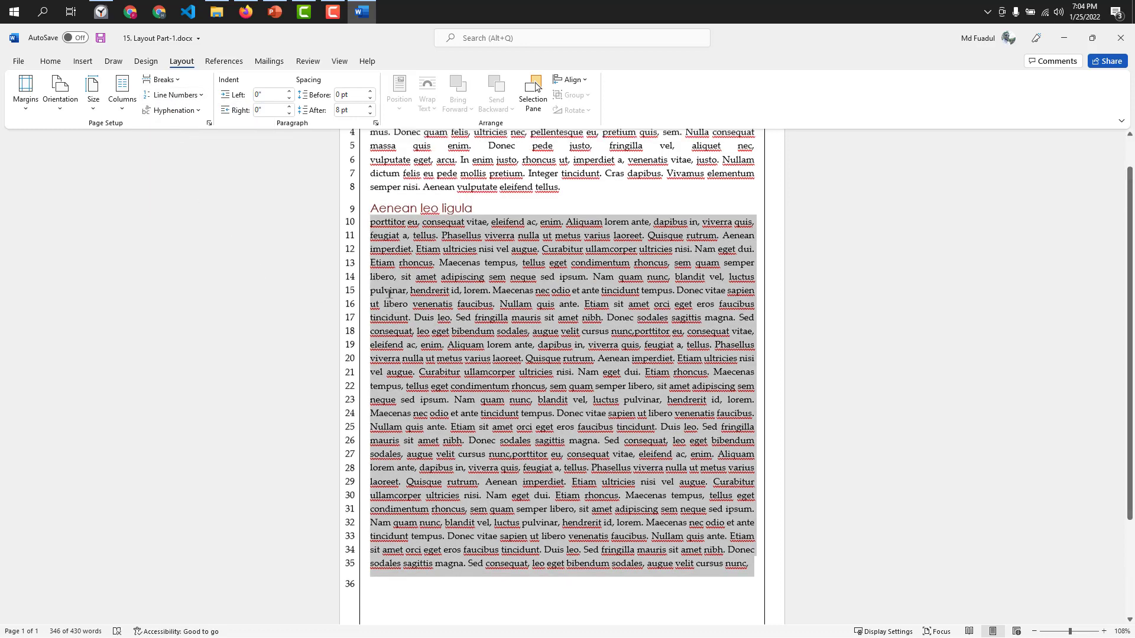
# Delete the "Lorem ipsum" heading and its paragraph so the page starts with "Aenean leo ligula".
pyautogui.moveTo(373, 298); pyautogui.dragTo(375, 191)
pyautogui.press('BackSpace')
pyautogui.press('BackSpace')
pyautogui.press('BackSpace')
pyautogui.press('BackSpace')
pyautogui.press('BackSpace')
pyautogui.press('BackSpace')
pyautogui.press('BackSpace')
pyautogui.press('BackSpace')
pyautogui.press('BackSpace')
pyautogui.press('BackSpace')
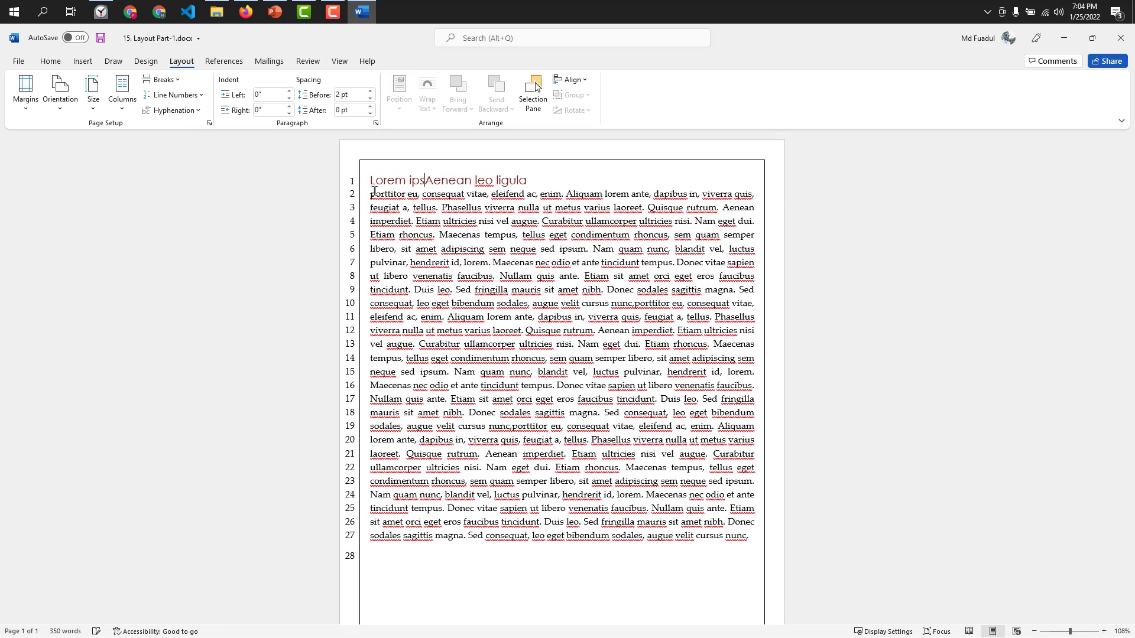
pyautogui.click(448, 560)
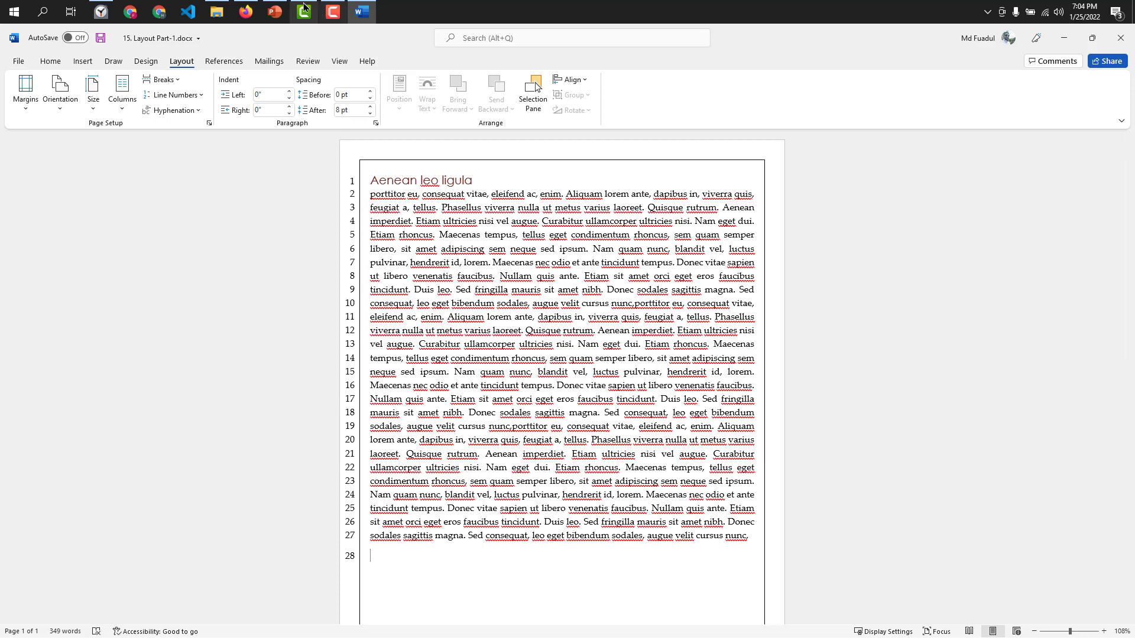
pyautogui.click(333, 12)
pyautogui.click(663, 213)
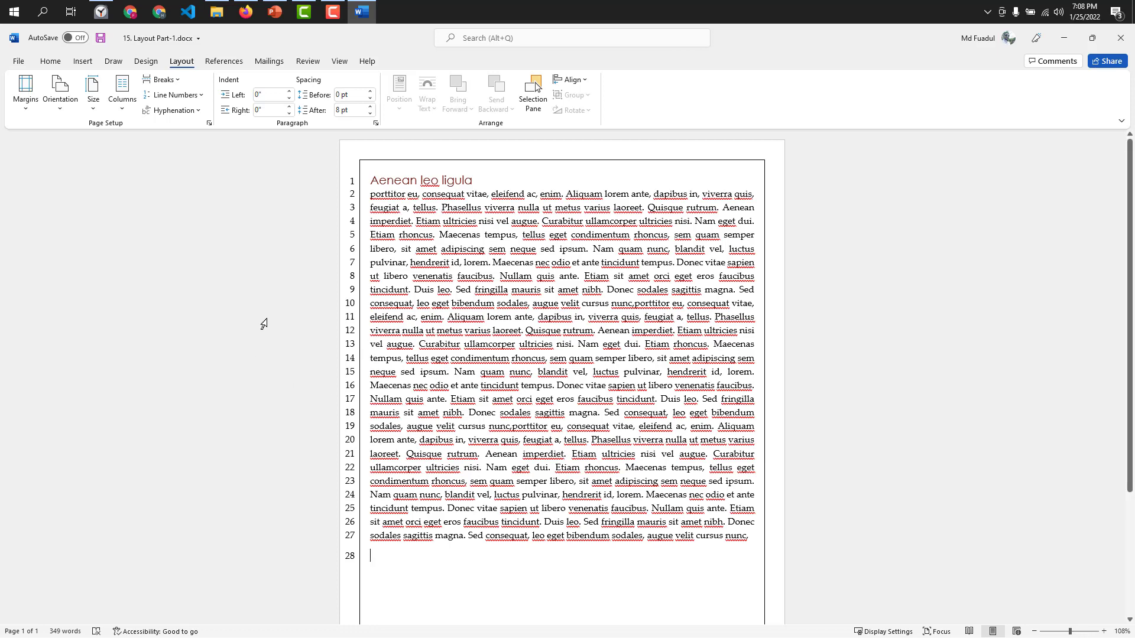
# Set the document's line numbering to start at 5 through the line numbering options.
pyautogui.click(177, 95)
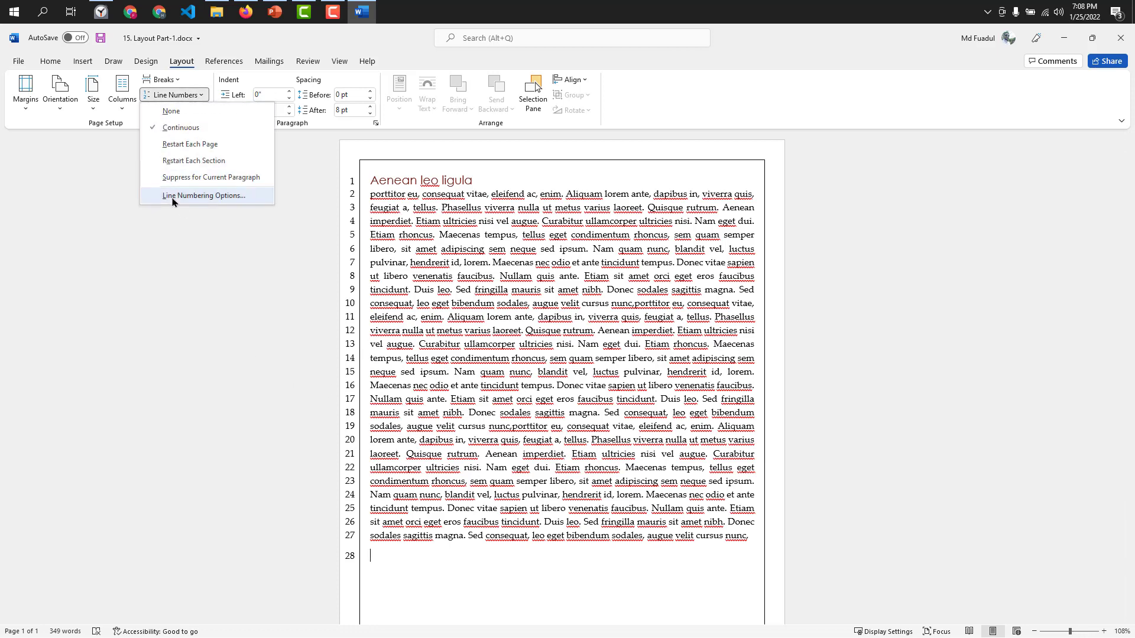
pyautogui.click(194, 201)
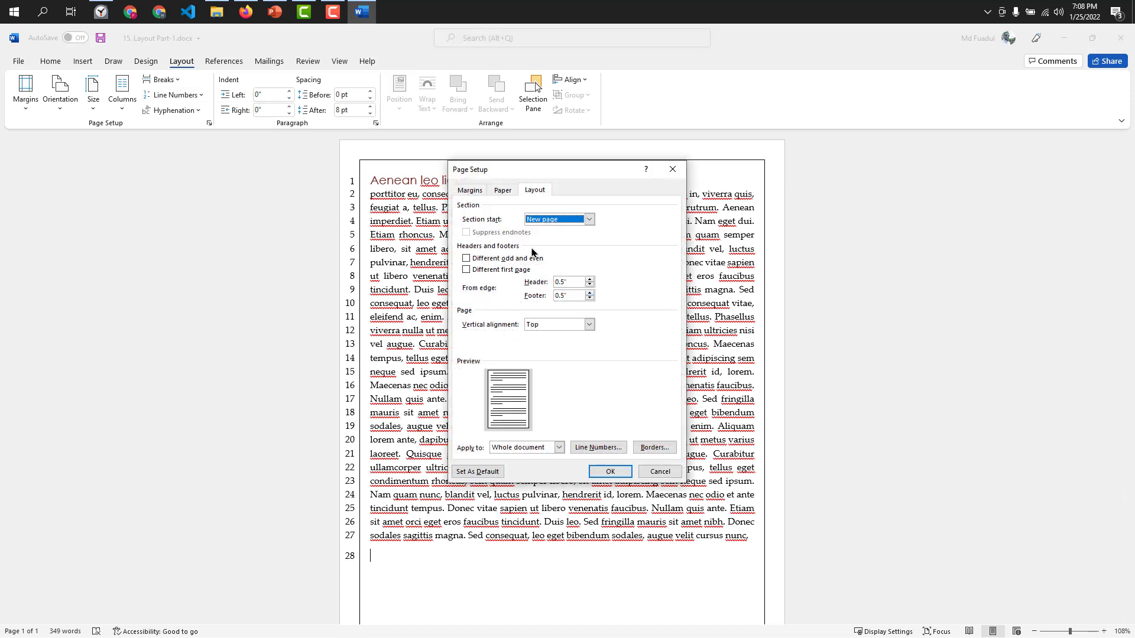
pyautogui.click(502, 191)
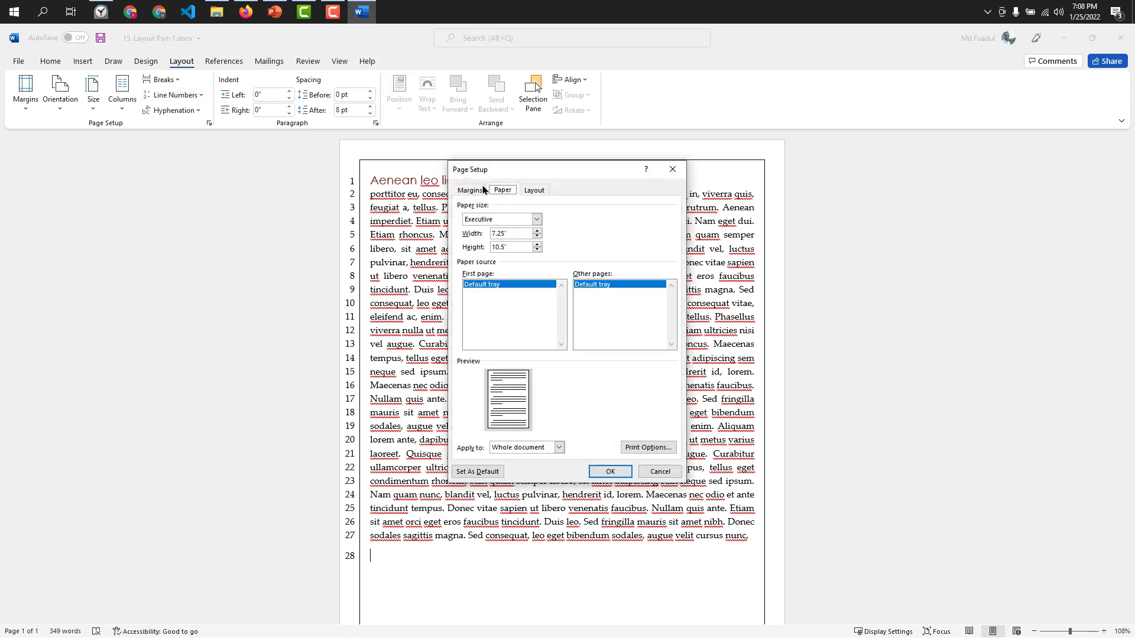
pyautogui.click(478, 190)
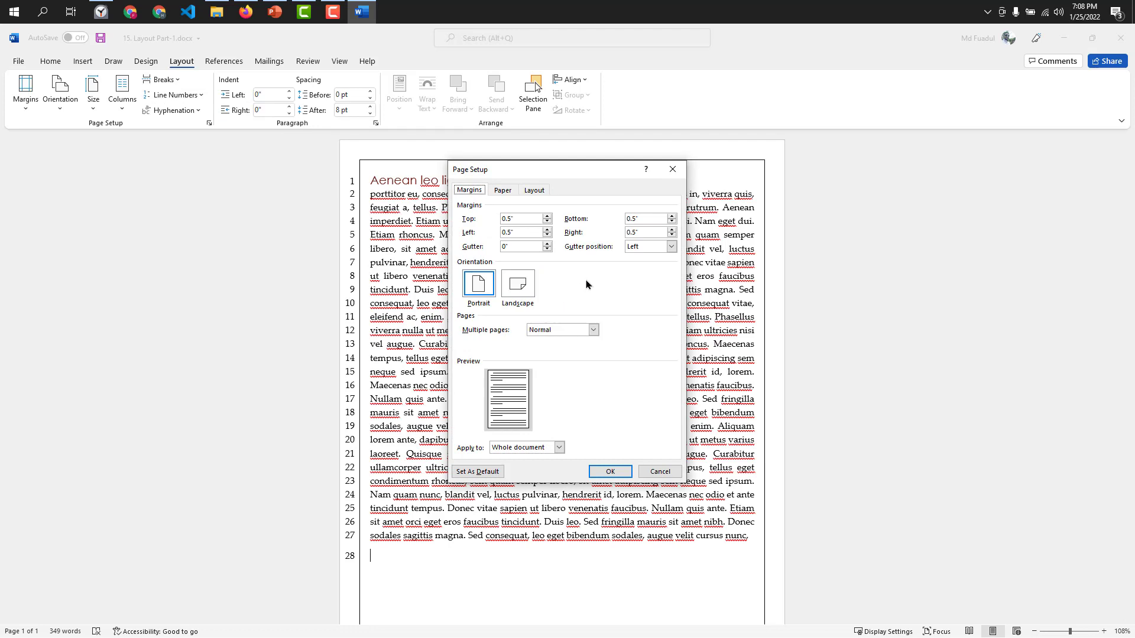
pyautogui.click(532, 192)
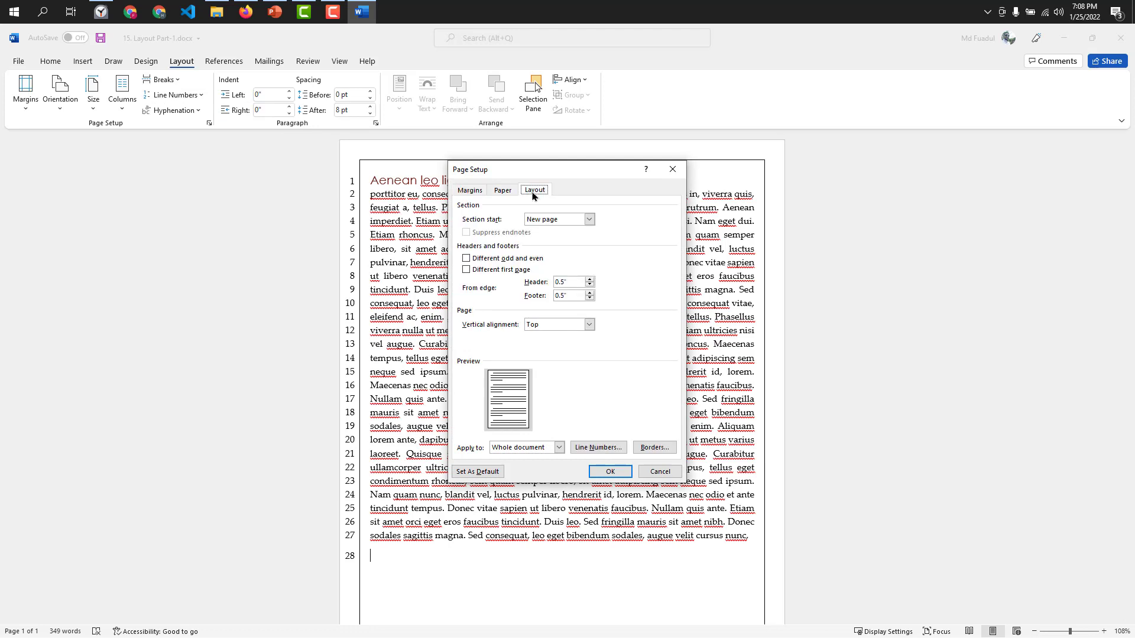
pyautogui.click(594, 455)
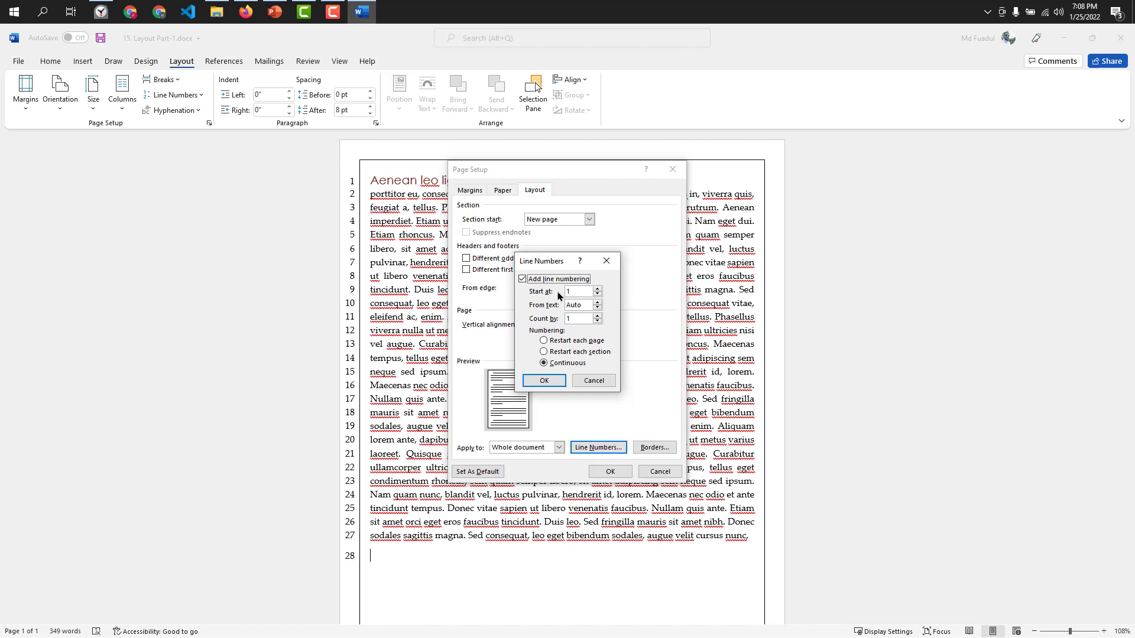
pyautogui.click(597, 290)
pyautogui.click(544, 380)
pyautogui.click(605, 473)
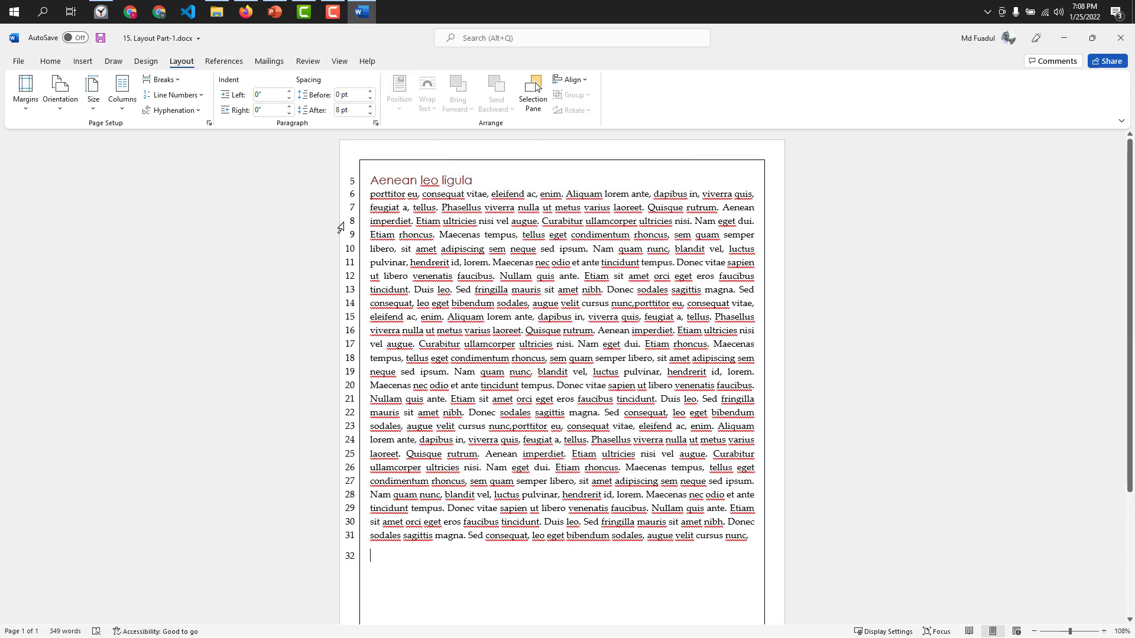
# Set the whole document's line numbering to count by 2 through the line numbering options.
pyautogui.click(191, 98)
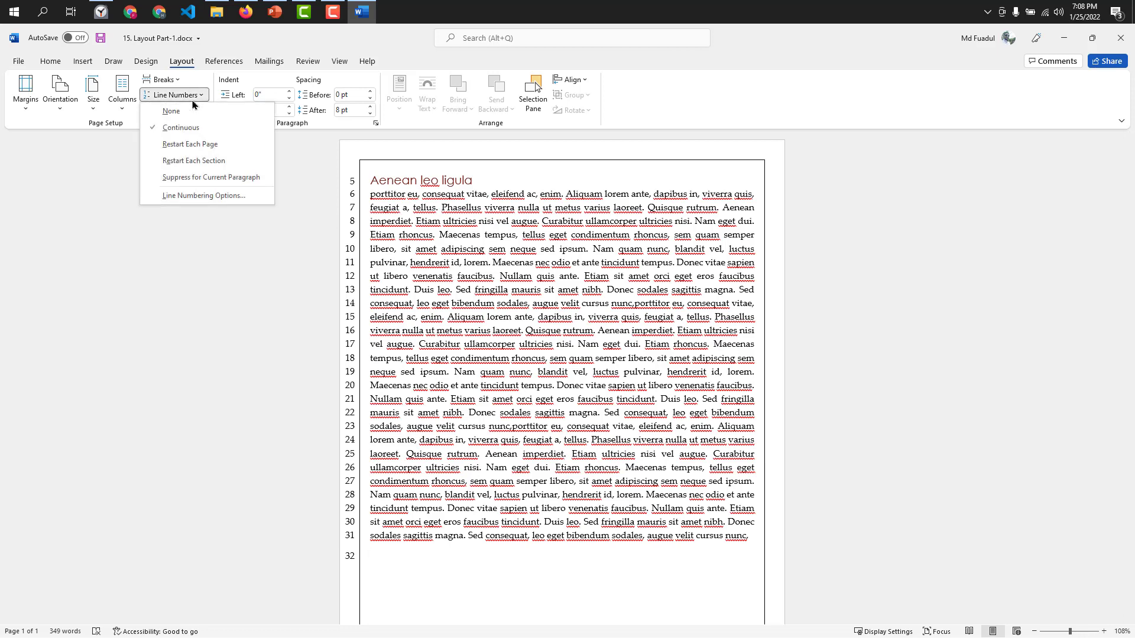
pyautogui.click(185, 130)
pyautogui.click(194, 100)
pyautogui.click(175, 196)
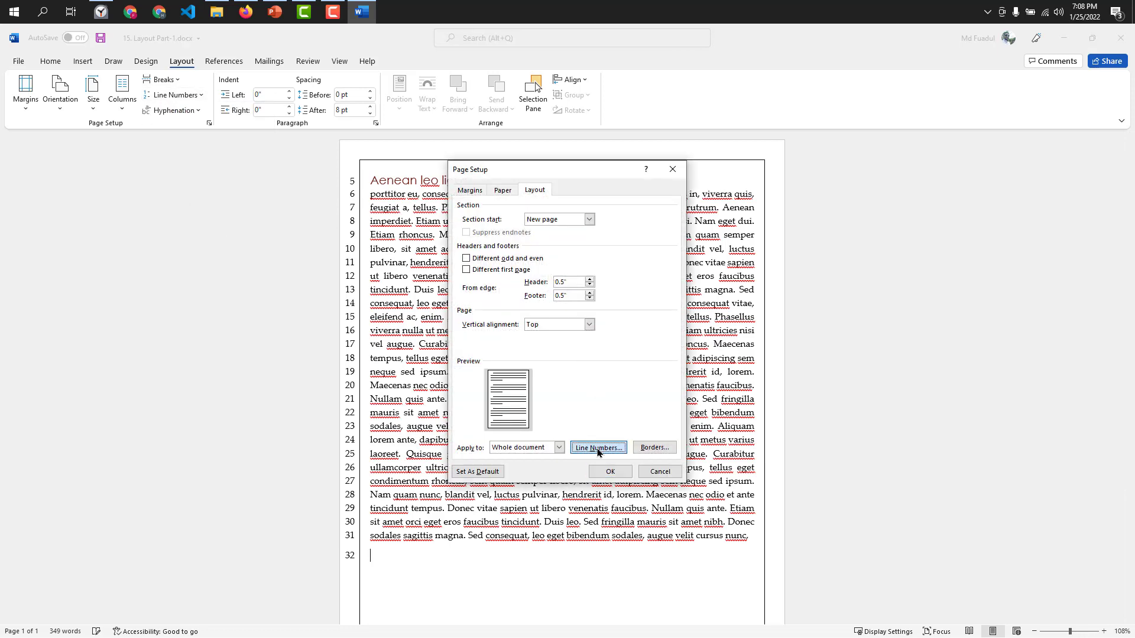
pyautogui.click(597, 448)
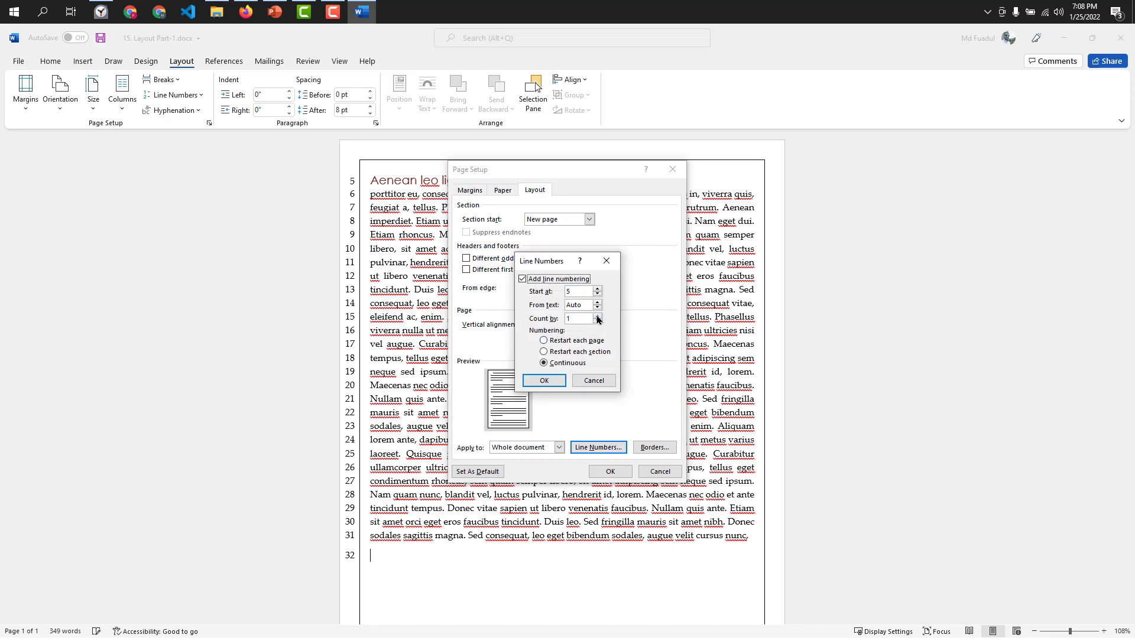
pyautogui.click(597, 316)
pyautogui.click(582, 448)
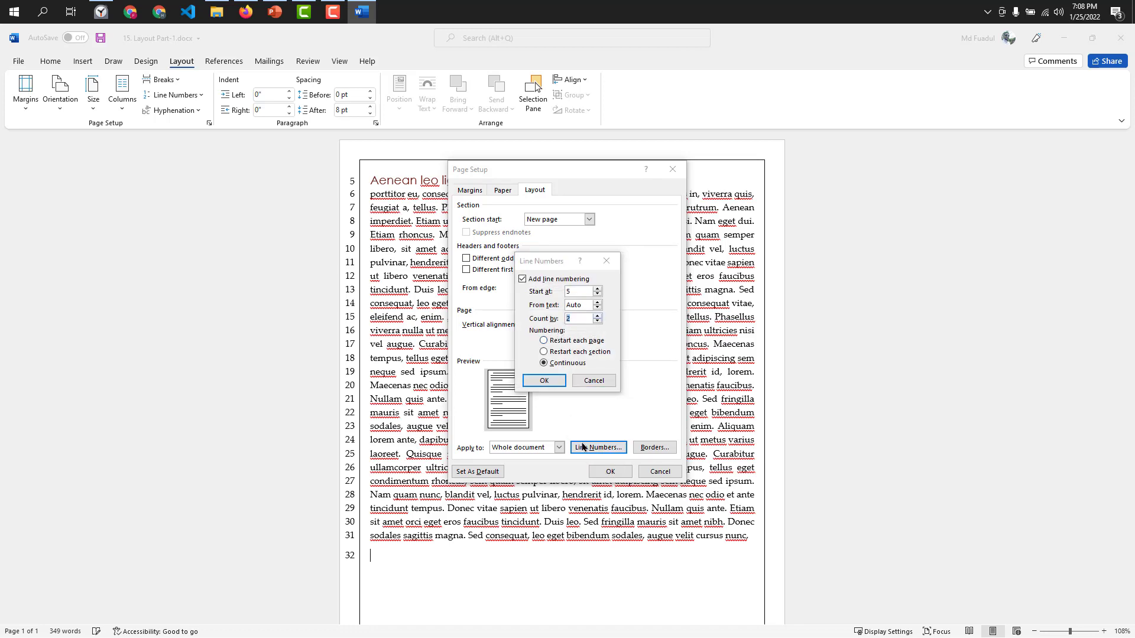
pyautogui.click(544, 380)
pyautogui.click(610, 471)
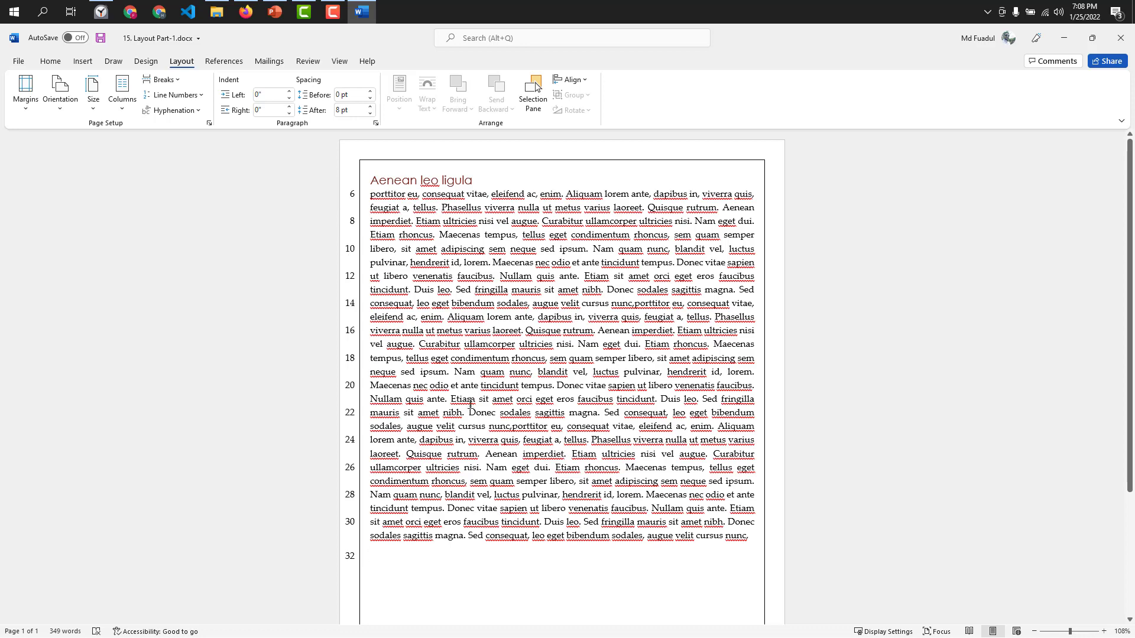
pyautogui.scroll(-2, 471, 403)
pyautogui.scroll(2, 471, 404)
# Set the document's line numbering to start at 4 and keep it continuous.
pyautogui.click(171, 97)
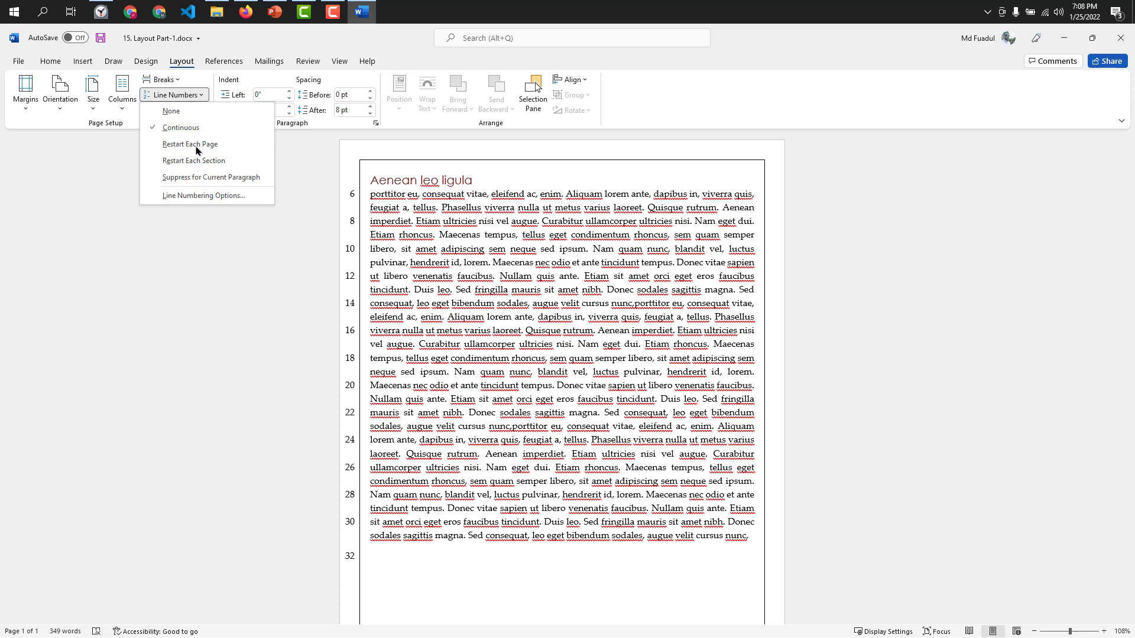
pyautogui.click(207, 196)
pyautogui.click(603, 450)
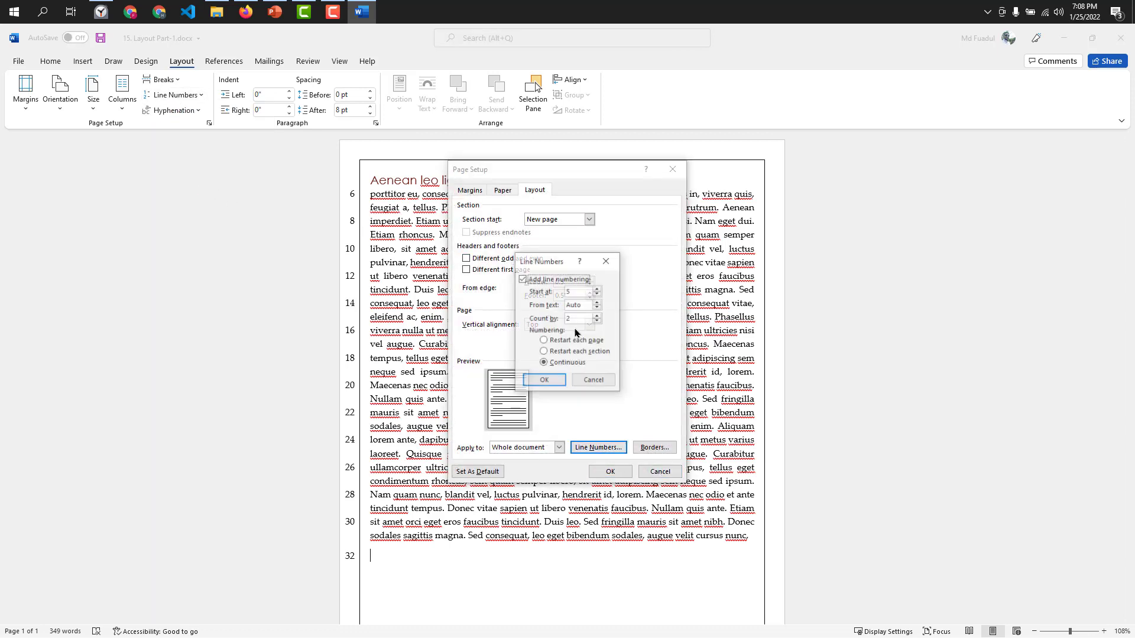
pyautogui.click(598, 290)
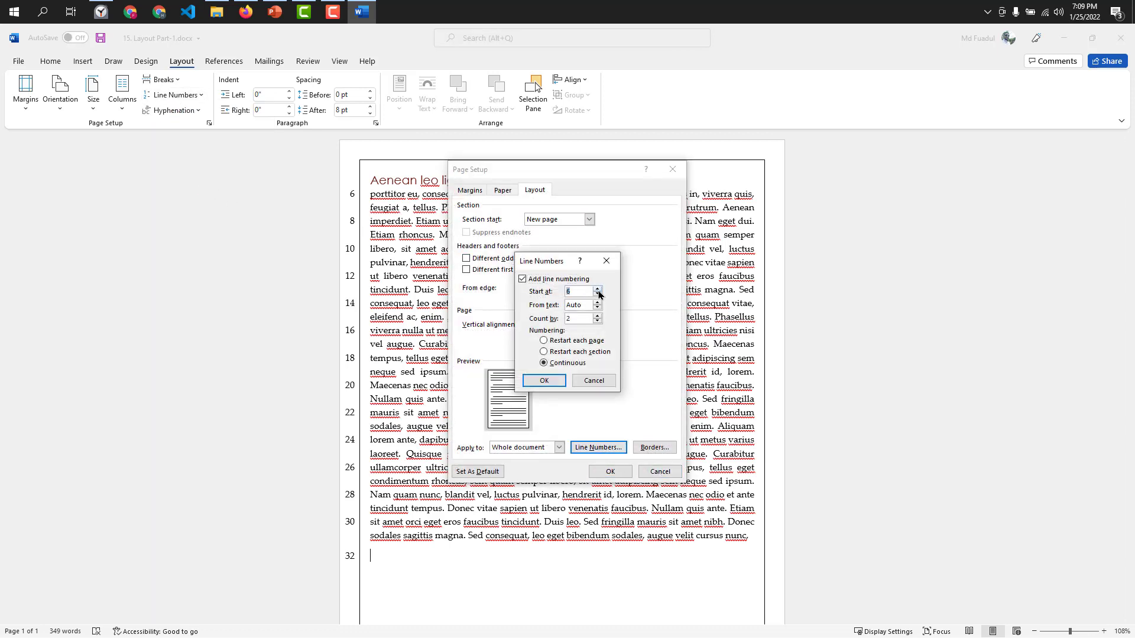
pyautogui.click(544, 380)
pyautogui.click(591, 473)
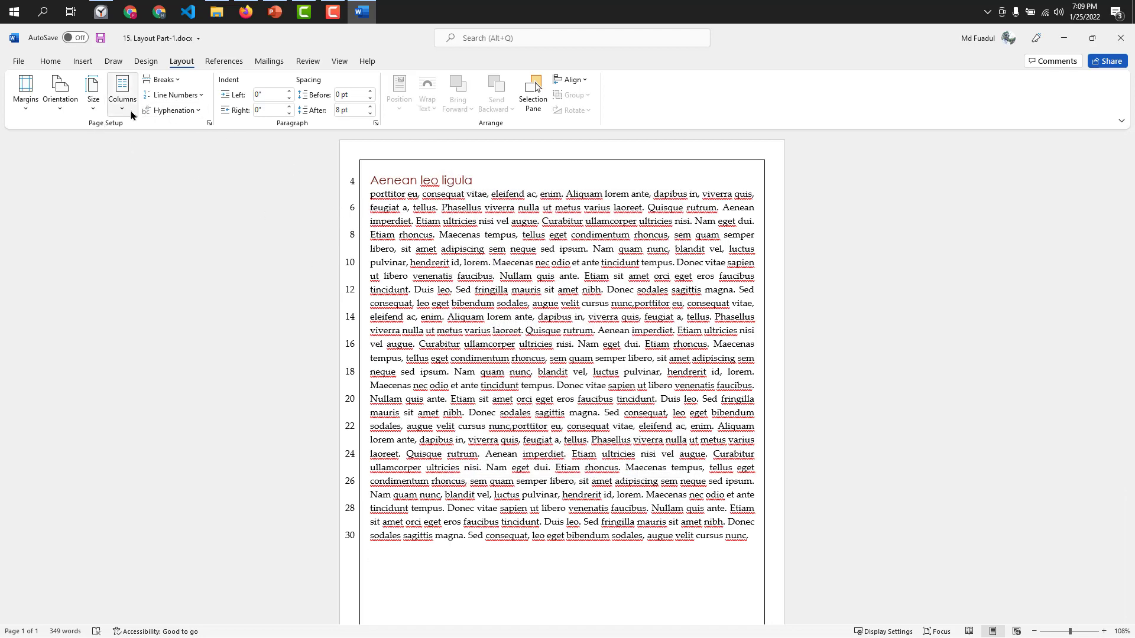
pyautogui.click(172, 95)
pyautogui.click(192, 129)
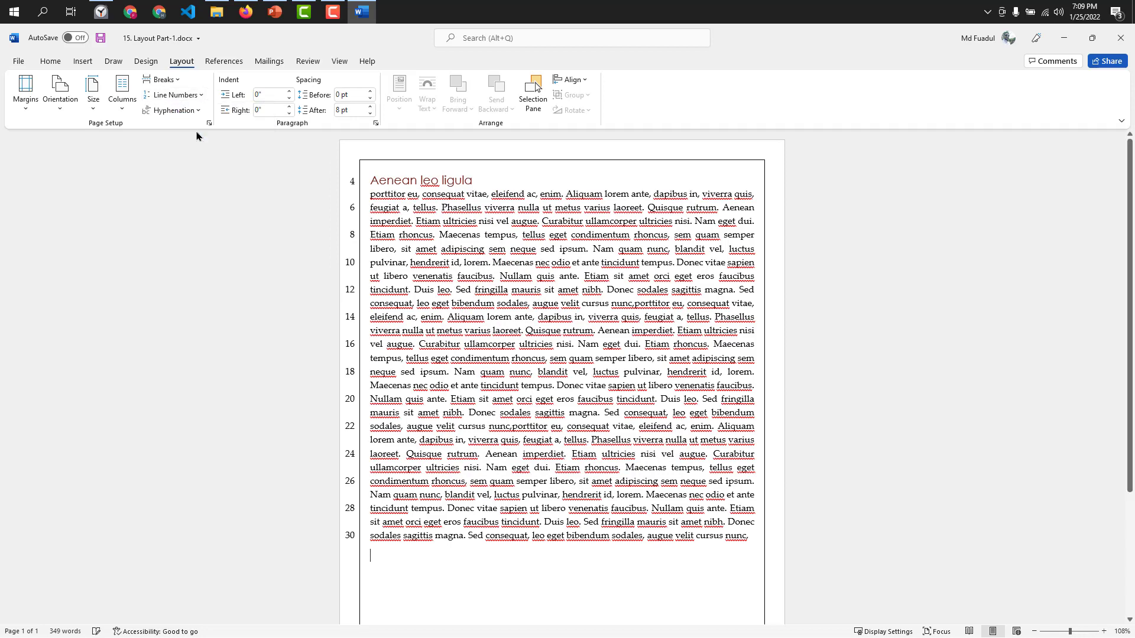
# Set the starting number of the document's line numbering to 5.
pyautogui.click(173, 95)
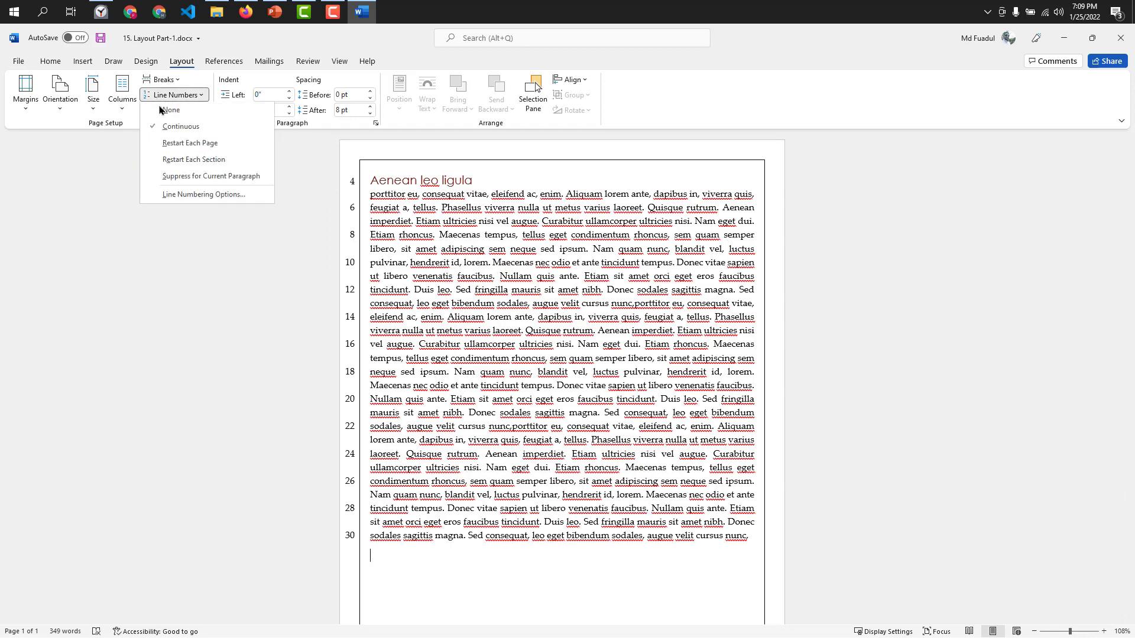
pyautogui.click(195, 193)
pyautogui.click(598, 448)
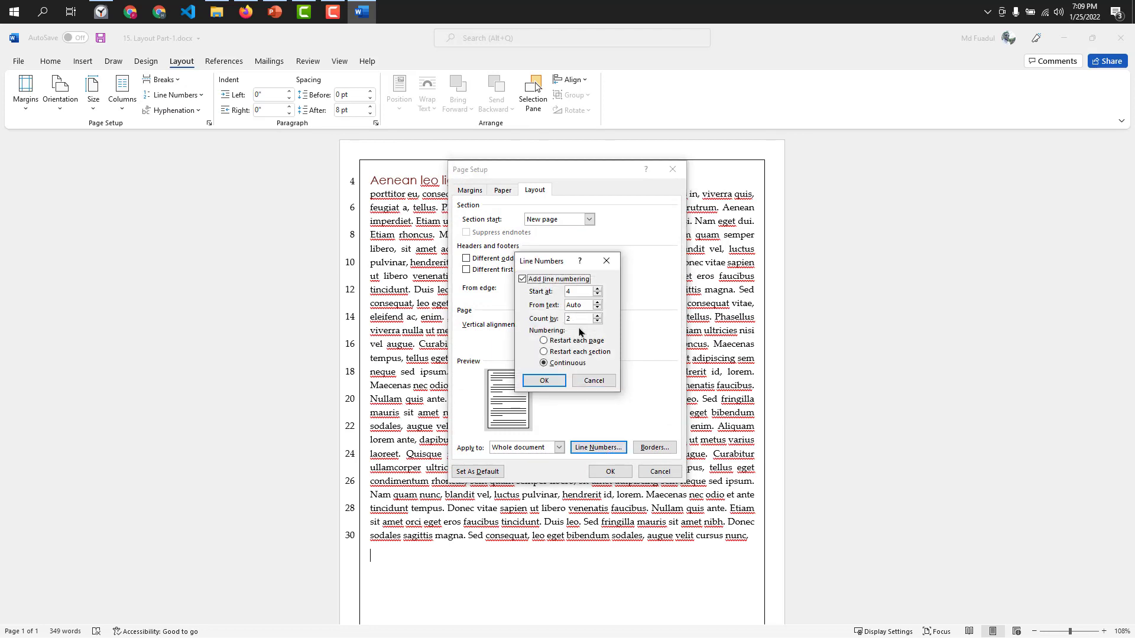
pyautogui.click(596, 289)
pyautogui.click(545, 383)
pyautogui.click(610, 471)
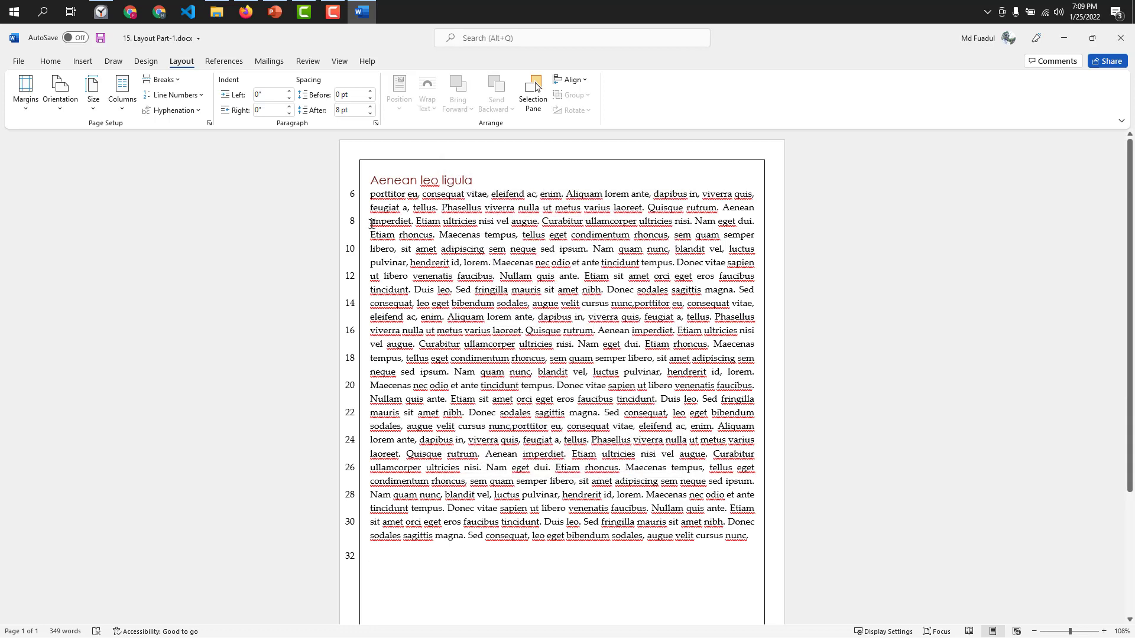
pyautogui.scroll(-1, 375, 255)
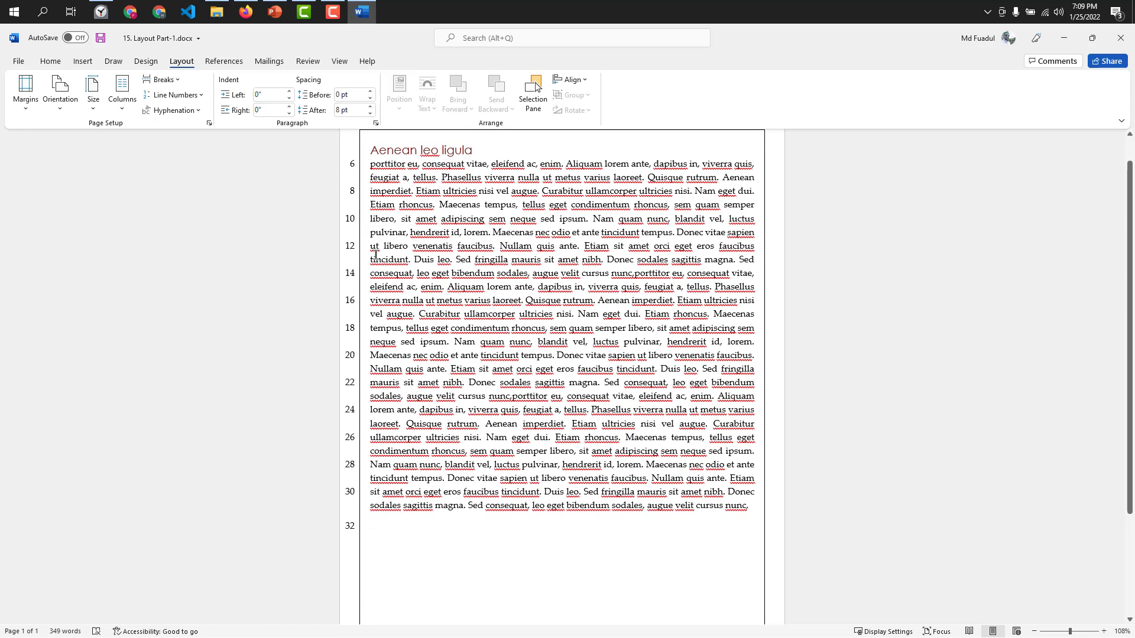
pyautogui.scroll(1, 378, 256)
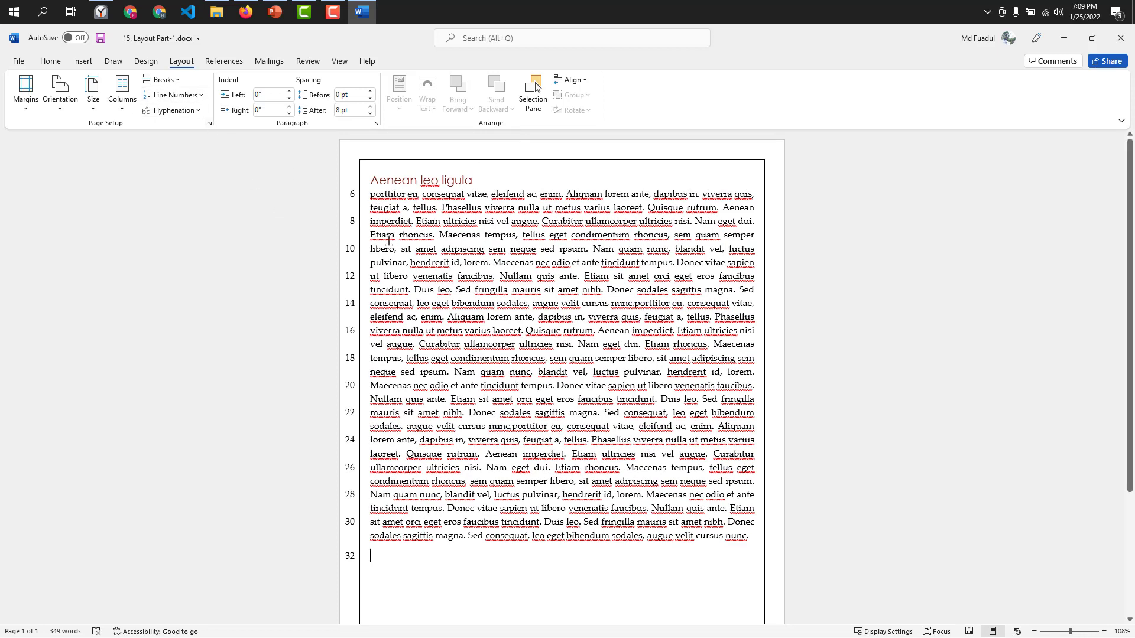
# View the section start and vertical alignment choices in Page Setup, and save the page setup as the default for new documents.
pyautogui.click(183, 95)
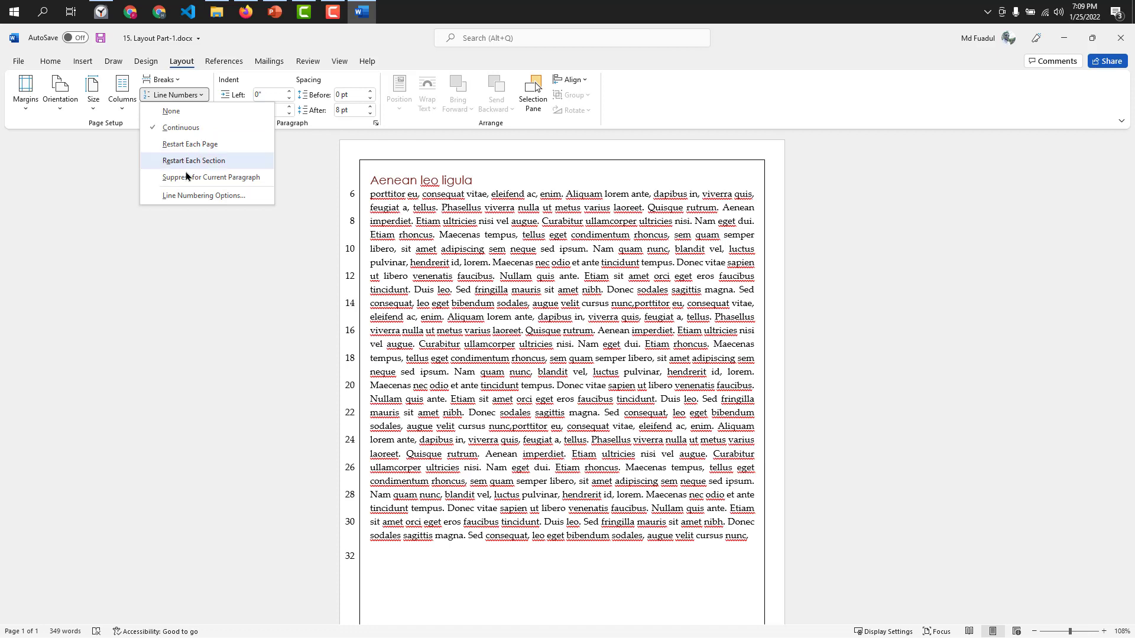
pyautogui.click(189, 196)
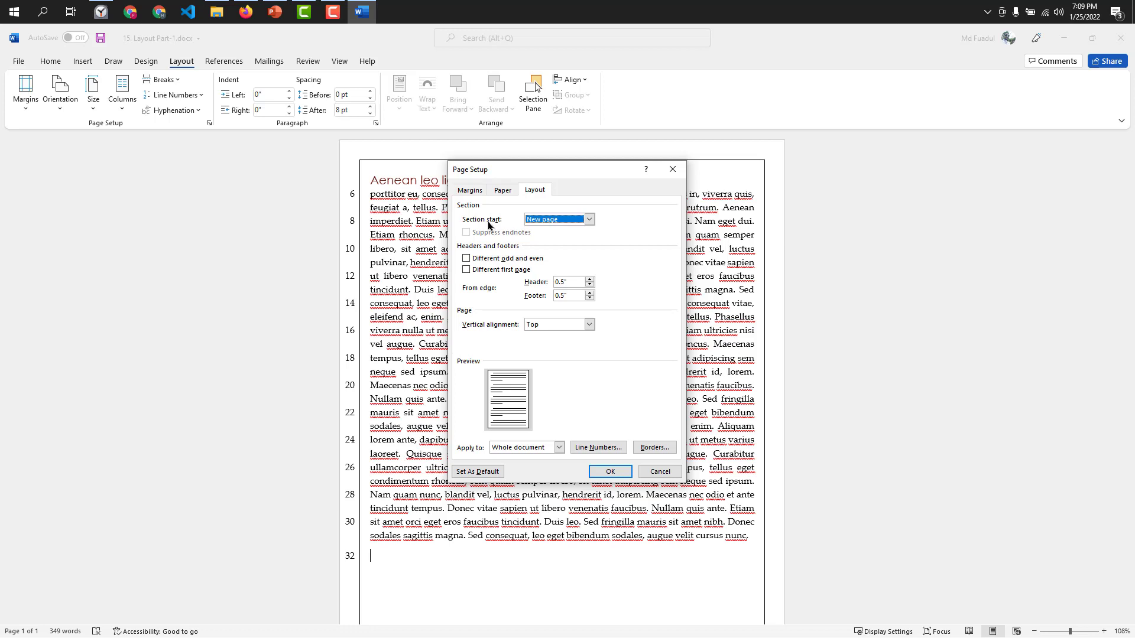
pyautogui.click(589, 222)
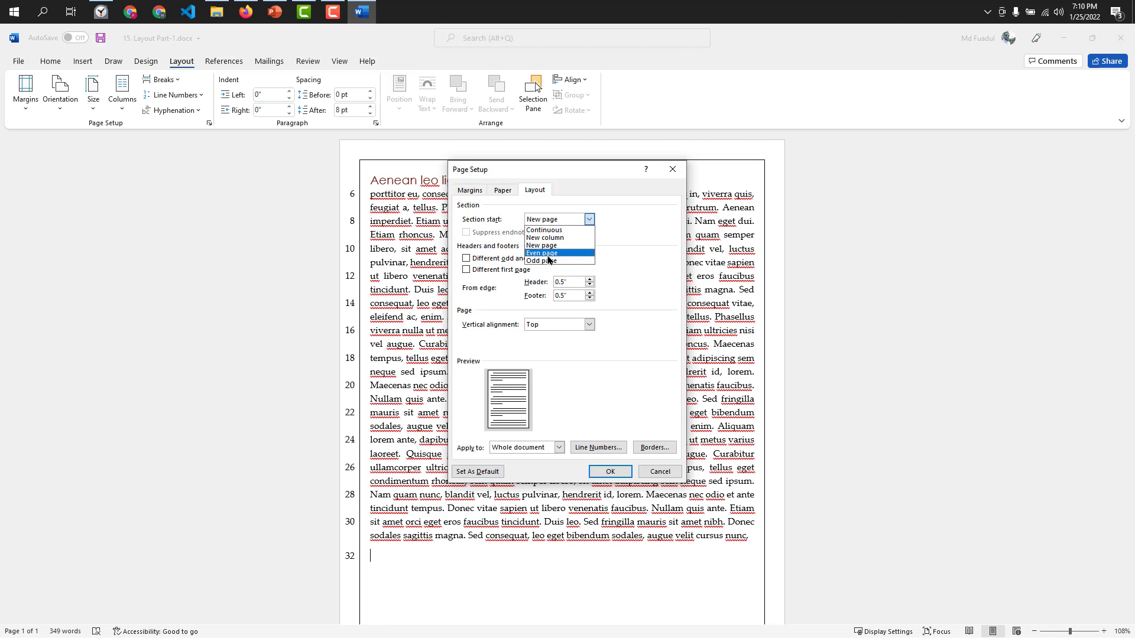
pyautogui.click(630, 270)
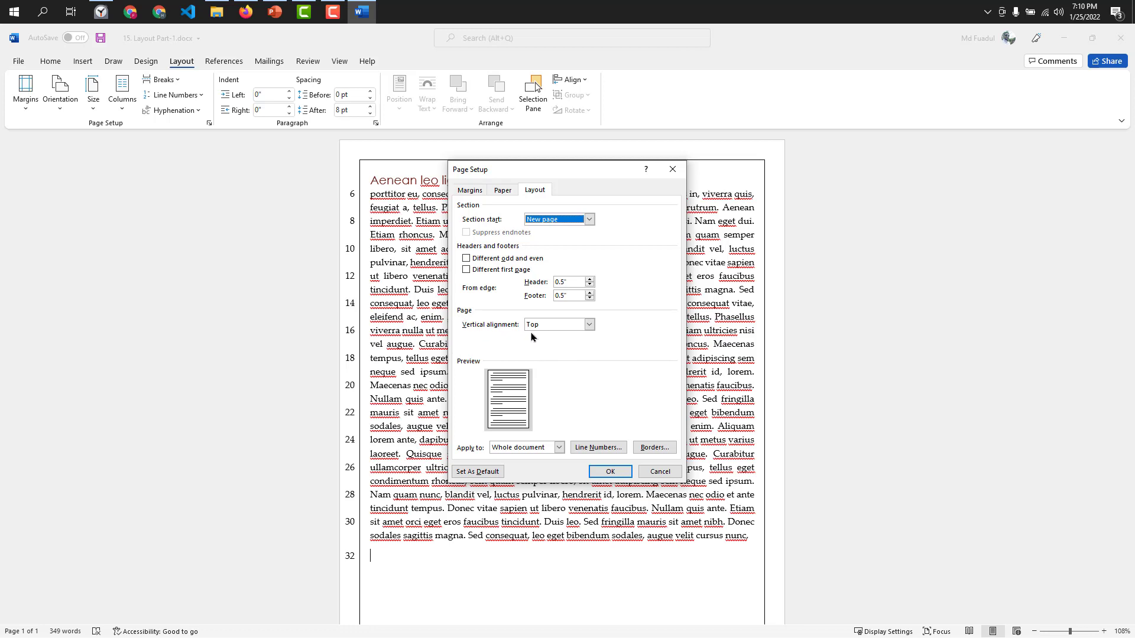
pyautogui.click(590, 327)
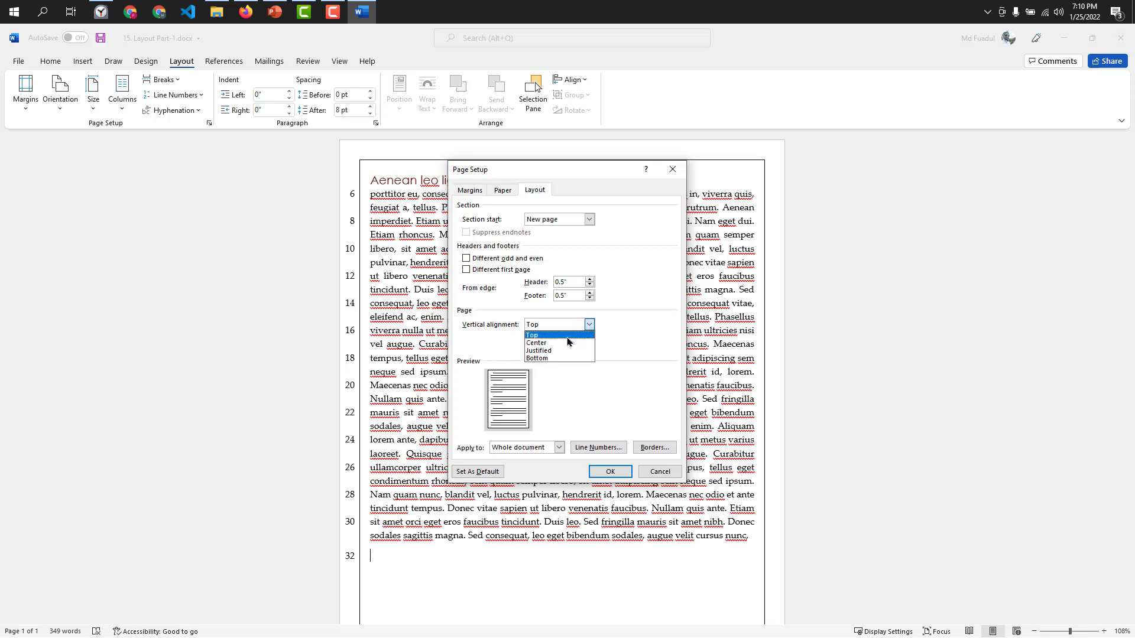
pyautogui.click(628, 341)
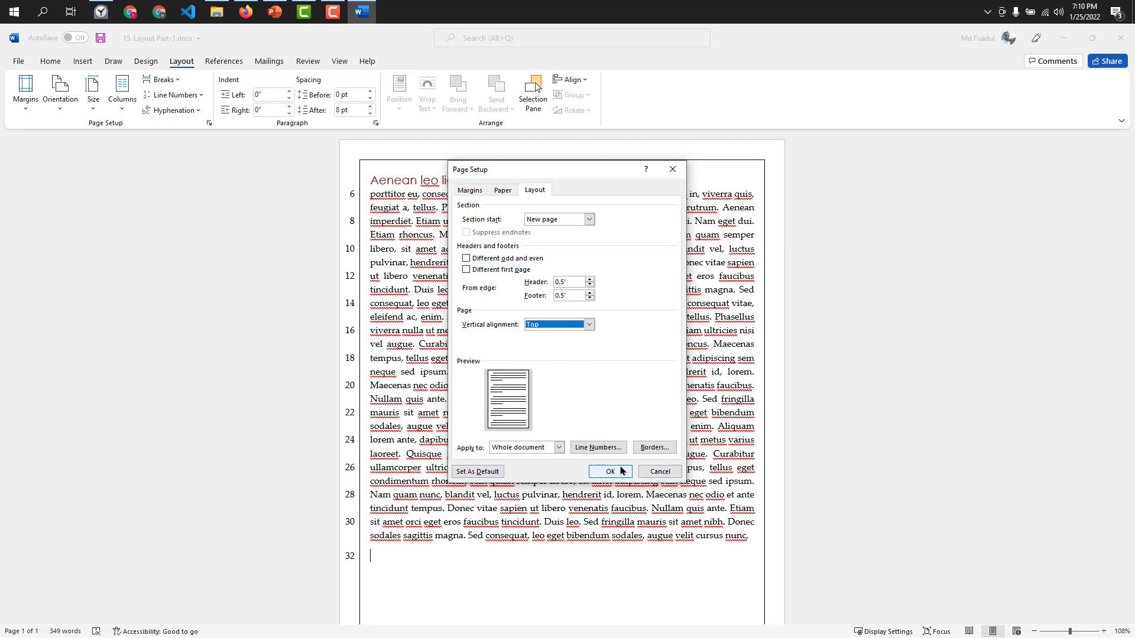
pyautogui.click(479, 472)
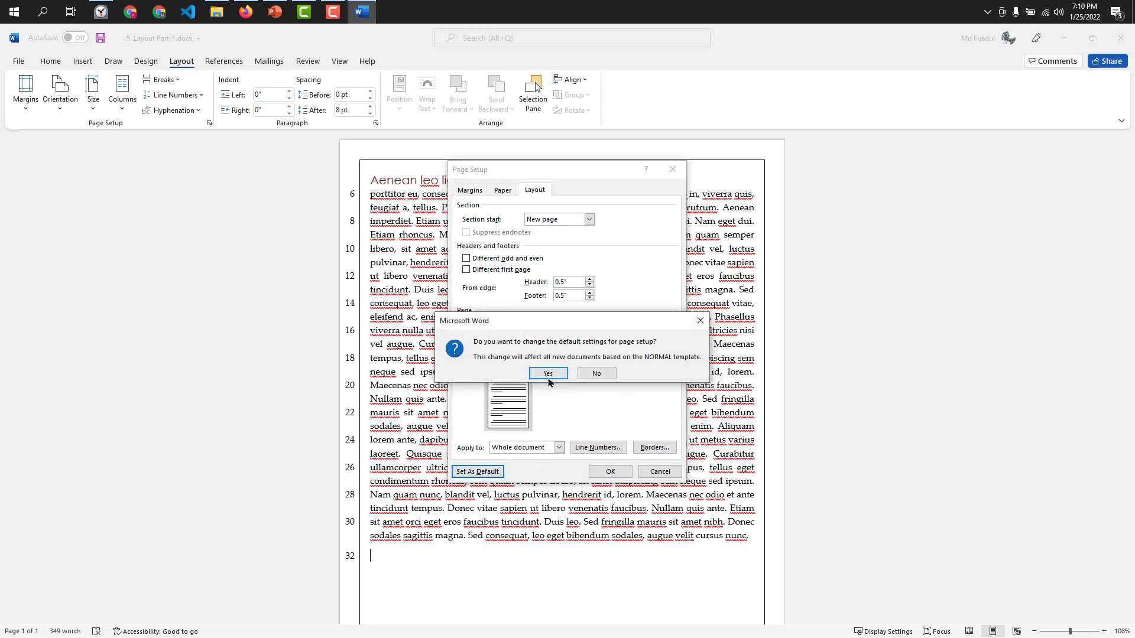
pyautogui.click(530, 375)
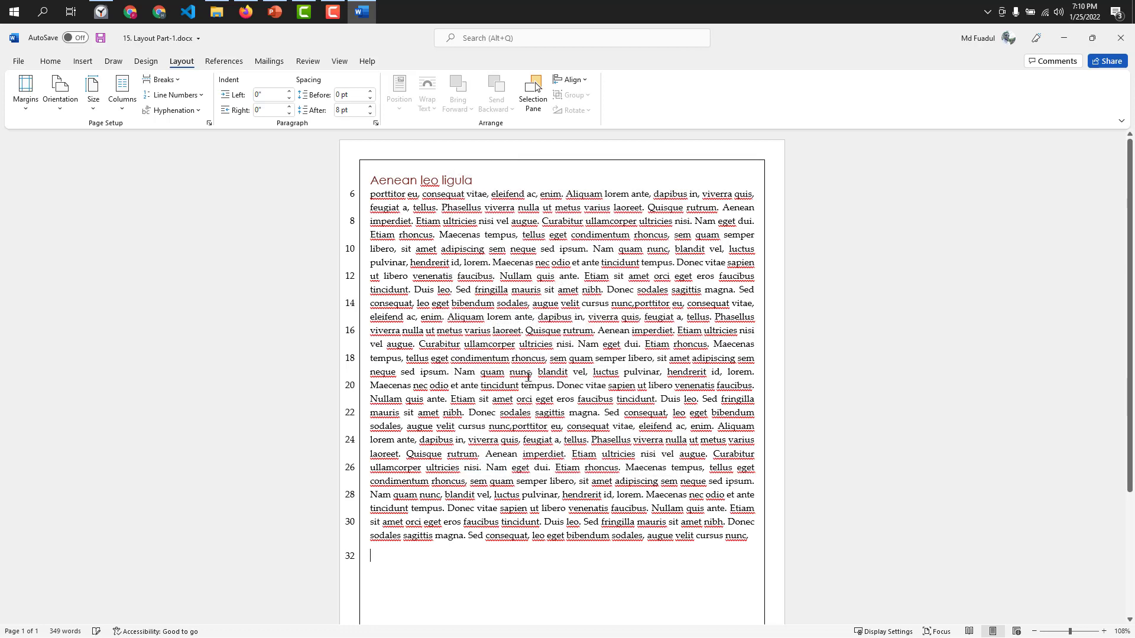
# Select the entire document and set its line numbering to start at 1 and count by 1.
pyautogui.click(452, 374)
pyautogui.hotkey('ctrl', 'a')
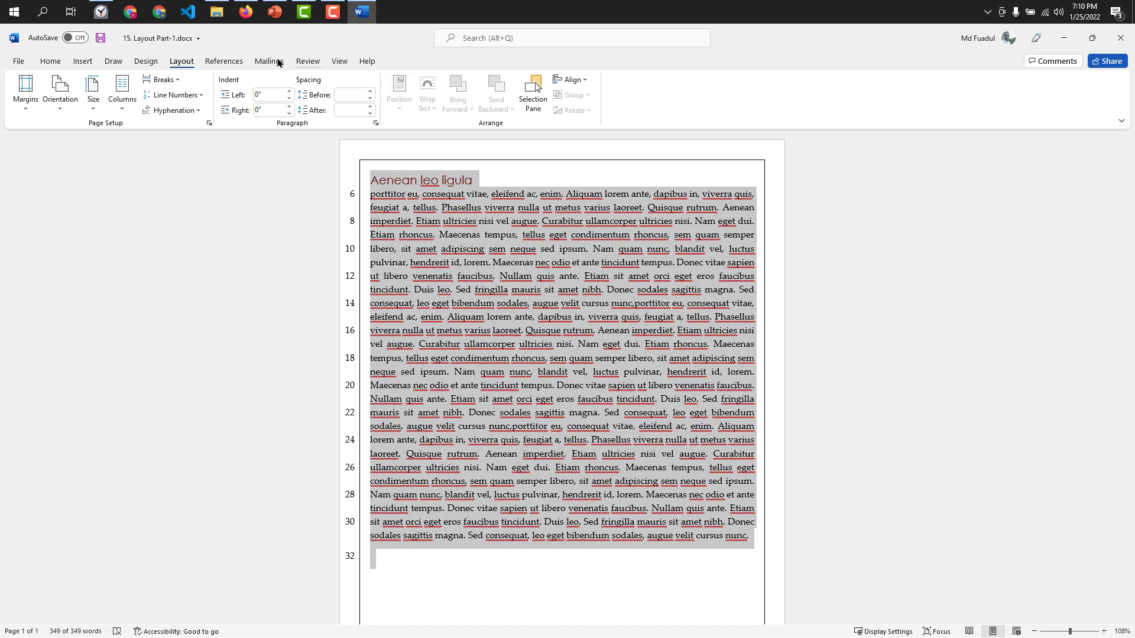
pyautogui.click(194, 96)
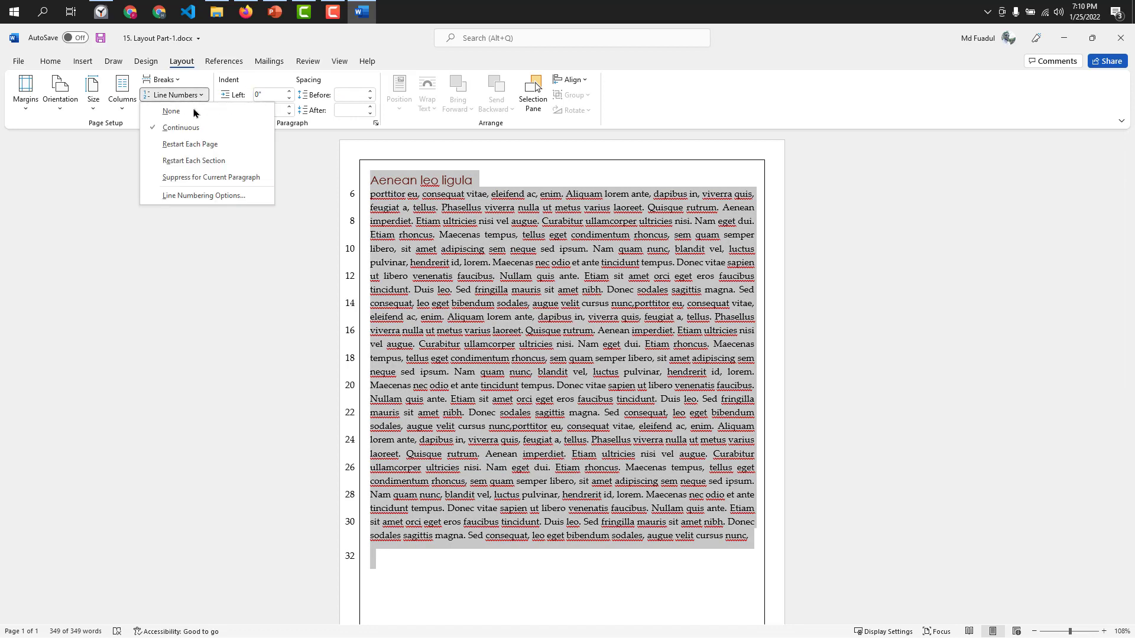
pyautogui.click(195, 193)
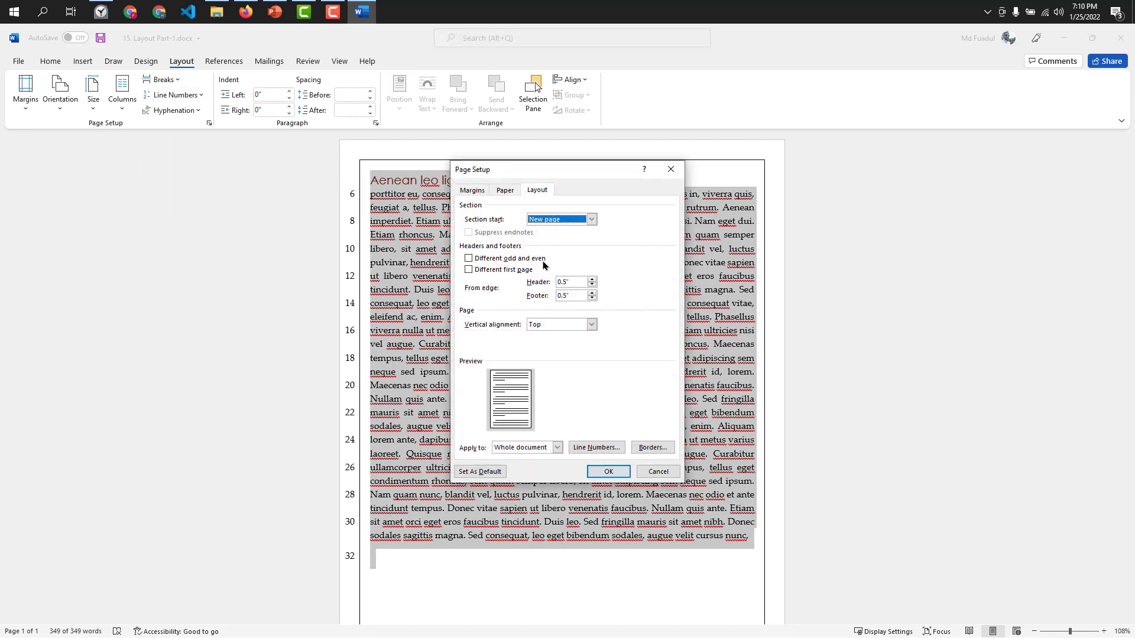
pyautogui.click(595, 447)
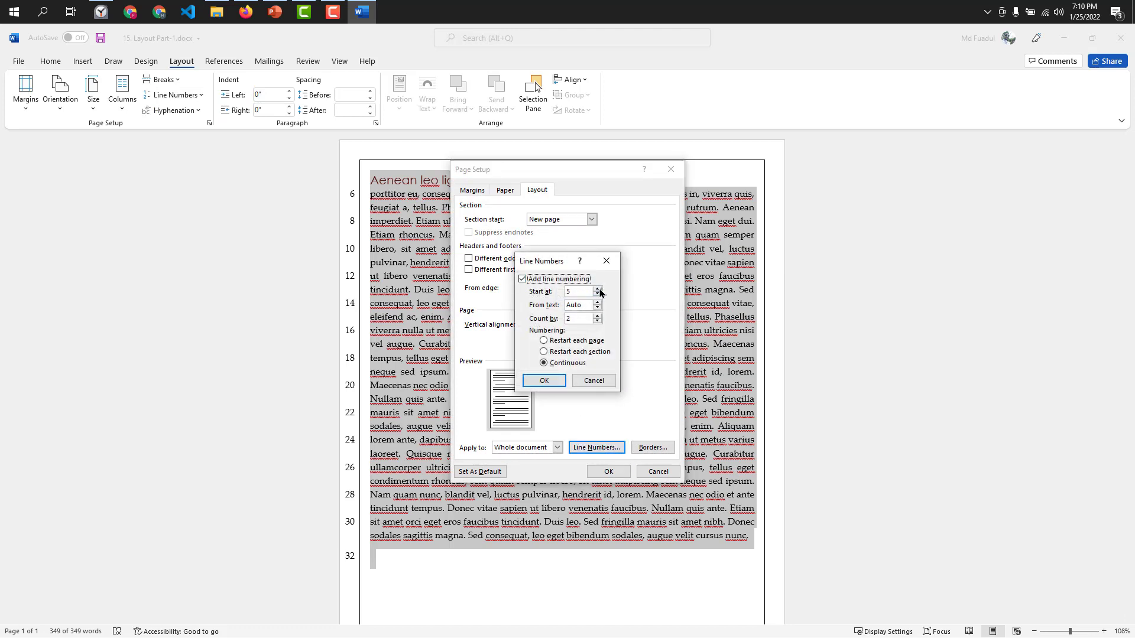
pyautogui.click(598, 295)
pyautogui.click(597, 316)
pyautogui.click(538, 379)
pyautogui.click(606, 470)
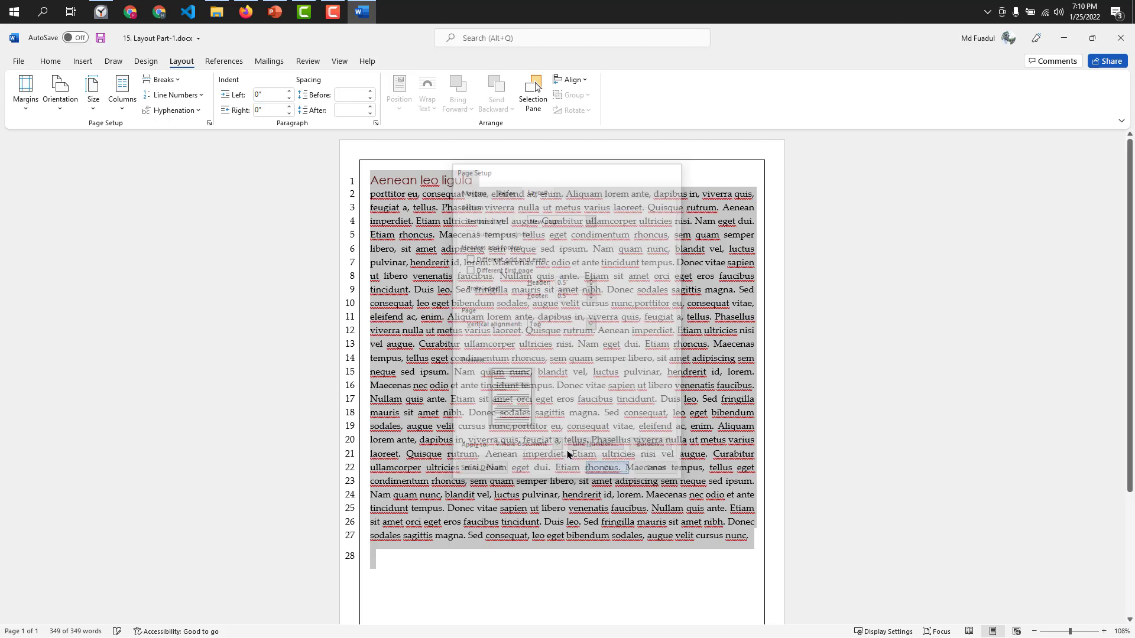
# Remove the empty last paragraph and delete the end of the text so it finishes with "Curabitur ullamcorper ultricies nisi.".
pyautogui.click(404, 556)
pyautogui.press('BackSpace')
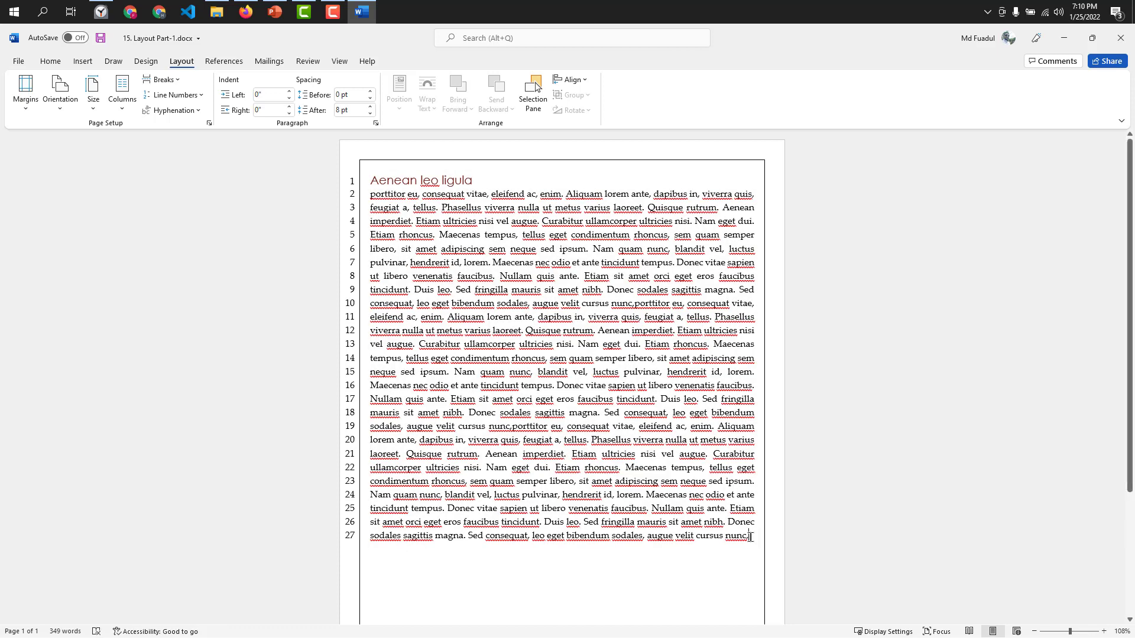
pyautogui.moveTo(751, 535); pyautogui.dragTo(488, 467)
pyautogui.press('BackSpace')
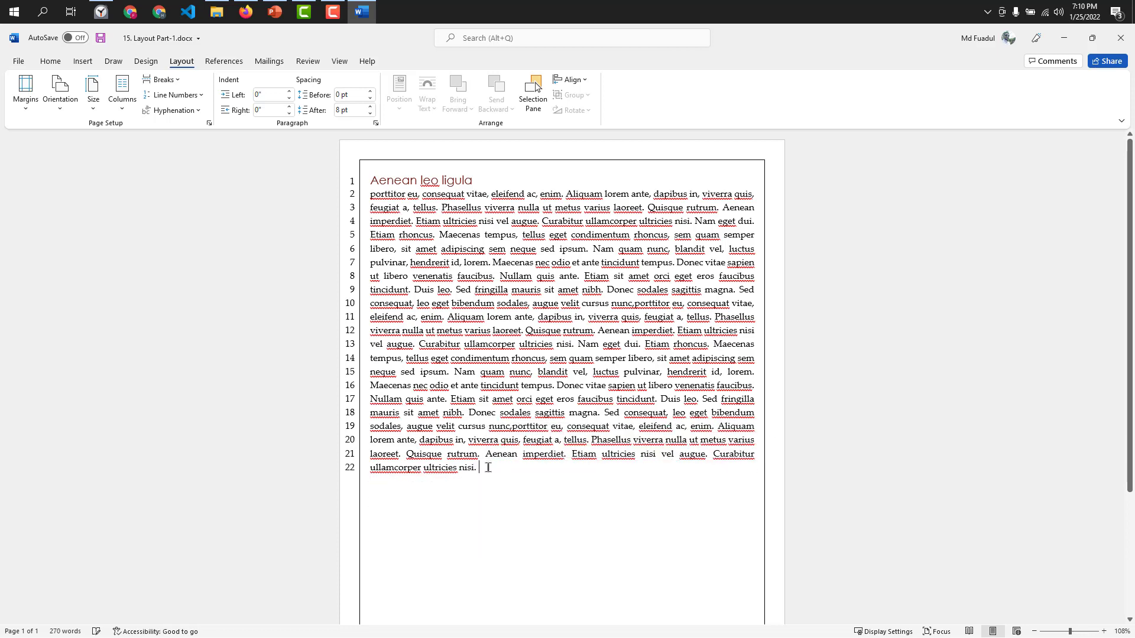
# Try splitting the paragraph before "Donec sodales" with empty lines, and rejoin the two parts.
pyautogui.click(468, 413)
pyautogui.press('Return')
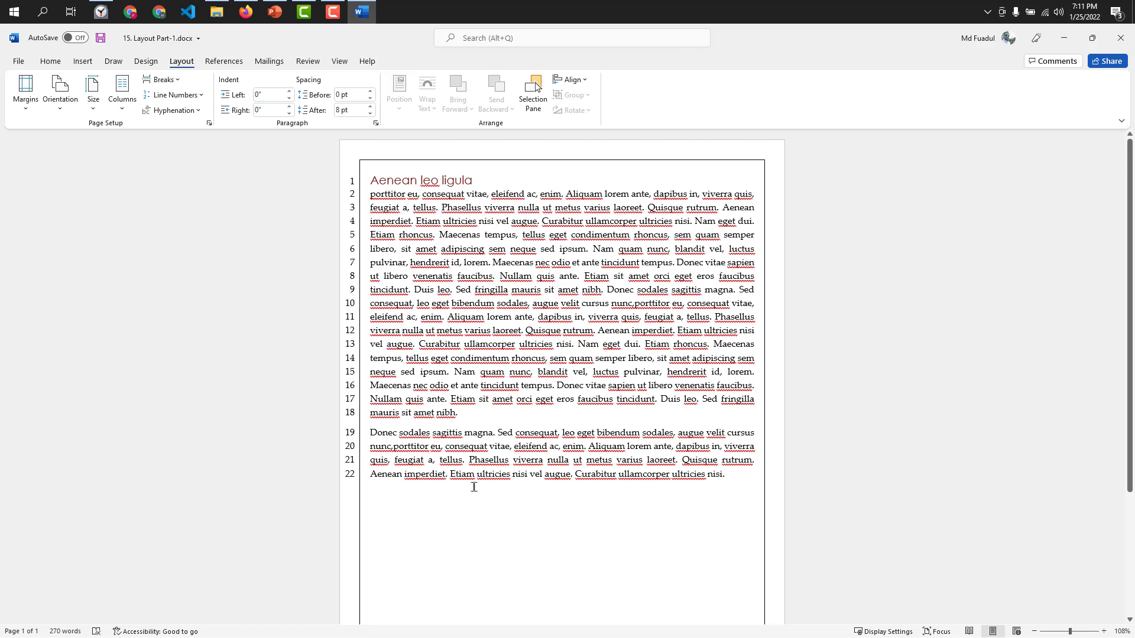
pyautogui.press('BackSpace')
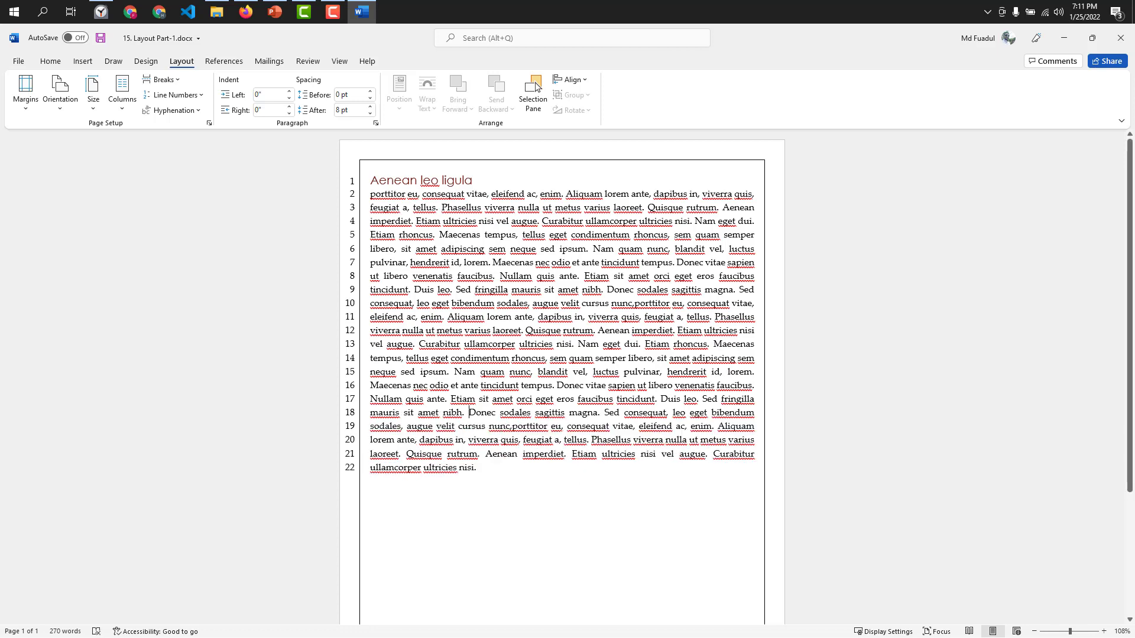
pyautogui.write('\\')
pyautogui.press('BackSpace')
pyautogui.press('Return')
pyautogui.press('Return')
pyautogui.press('Return')
pyautogui.press('Return')
pyautogui.press('Return')
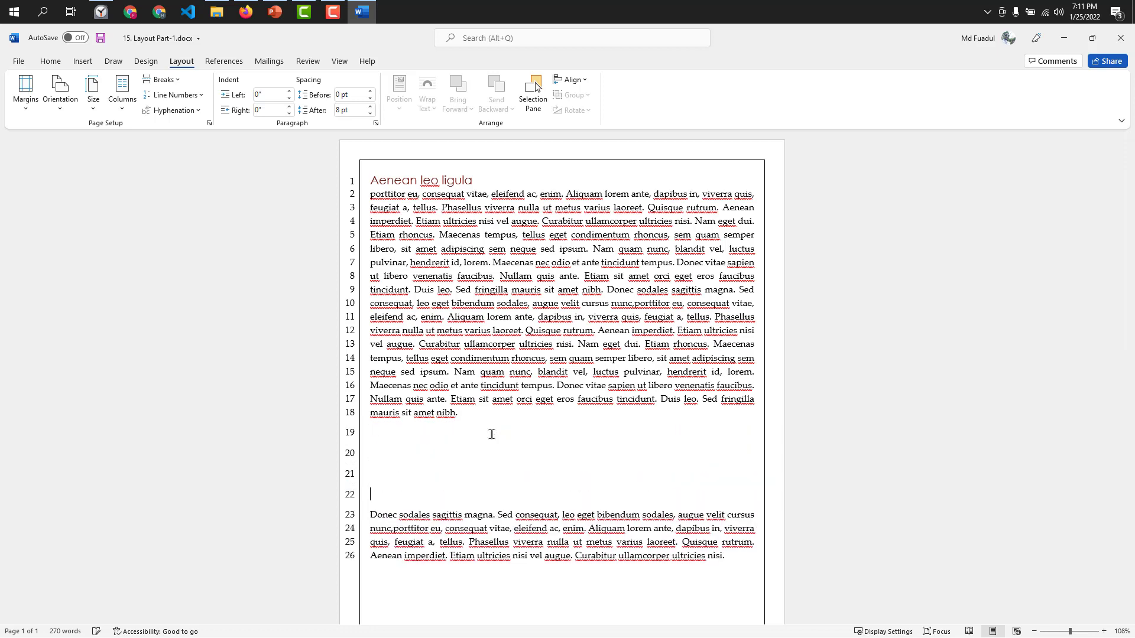
pyautogui.press('BackSpace')
pyautogui.press('BackSpace')
pyautogui.press('BackSpace')
pyautogui.press('BackSpace')
pyautogui.press('BackSpace')
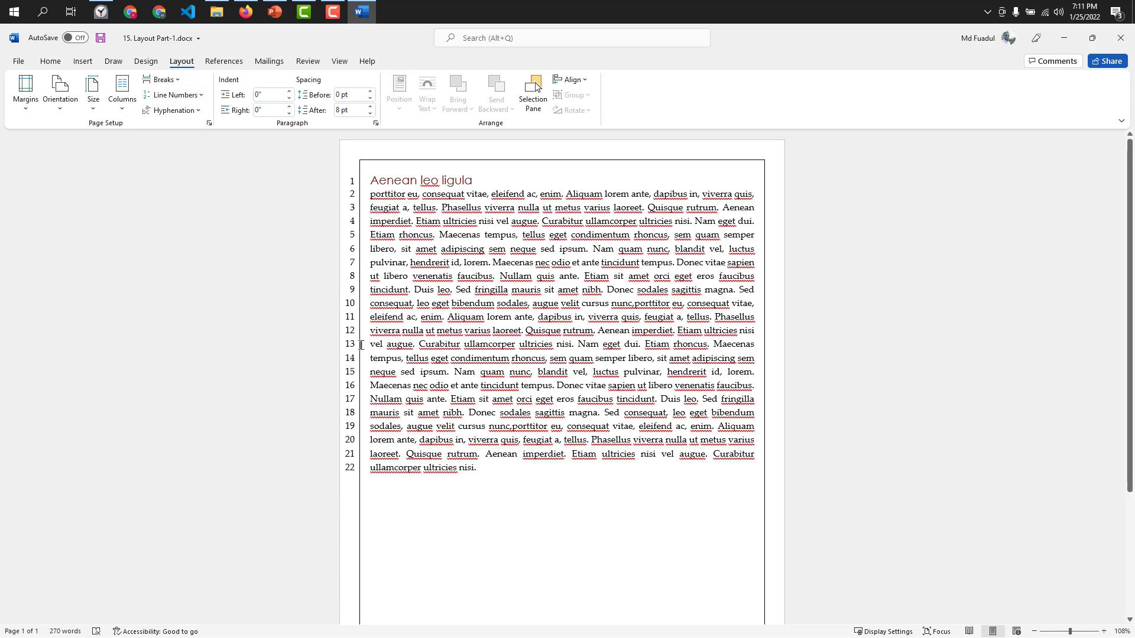
# Remove the line numbering from the document by setting it to None.
pyautogui.moveTo(491, 465); pyautogui.dragTo(416, 222)
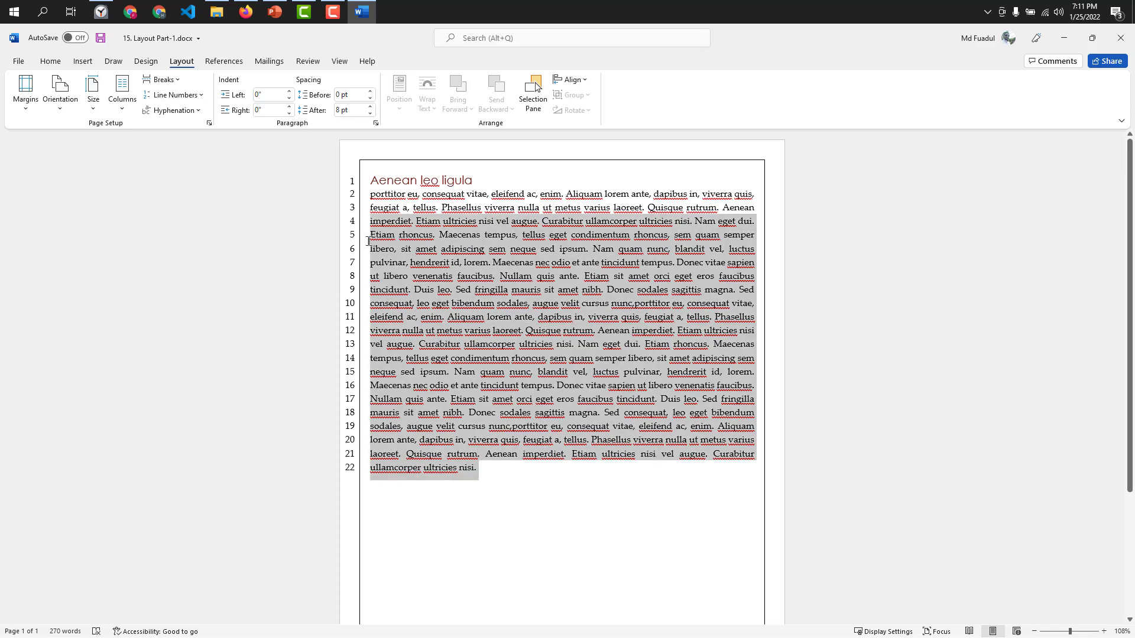
pyautogui.click(466, 411)
pyautogui.click(173, 95)
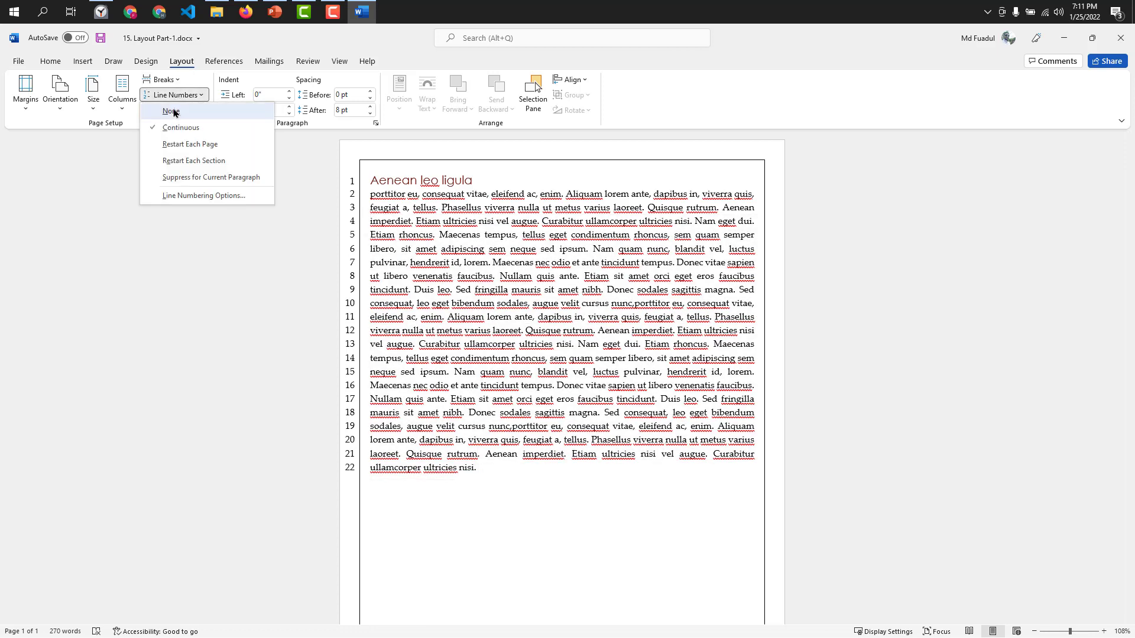
pyautogui.click(171, 112)
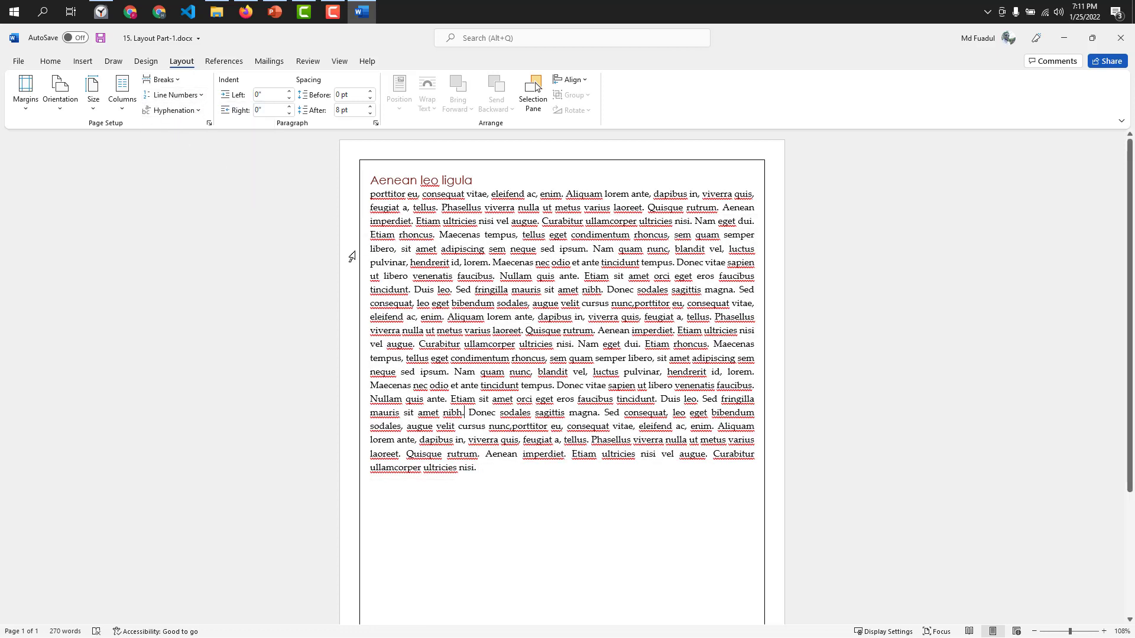
# Try automatic hyphenation on the text below the heading, check the line endings, and undo it.
pyautogui.click(184, 112)
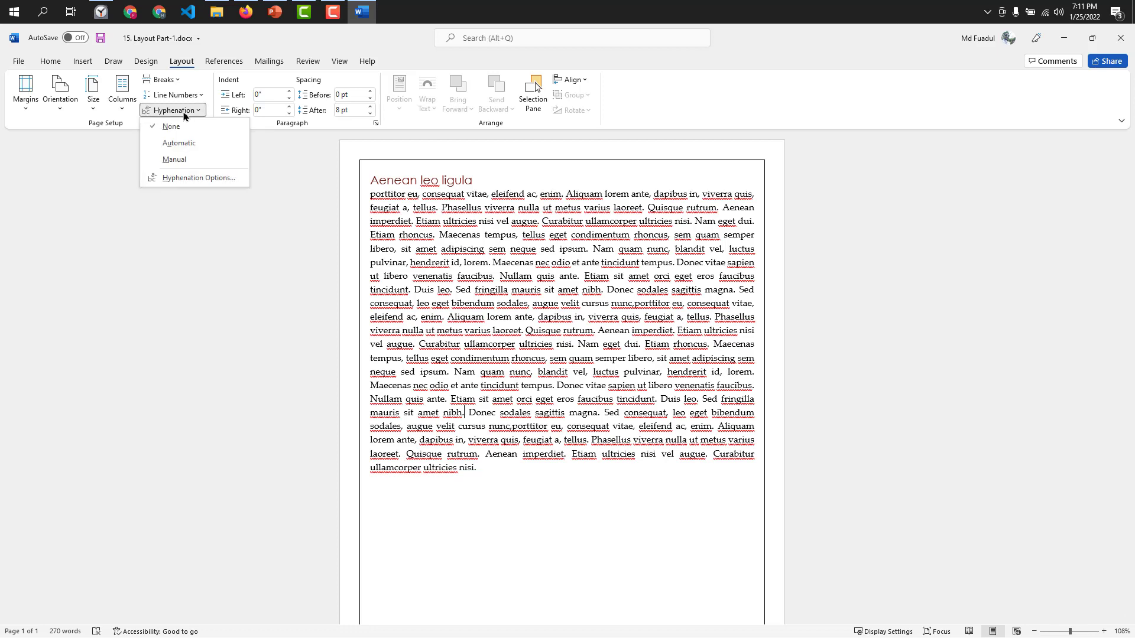
pyautogui.click(476, 436)
pyautogui.click(498, 474)
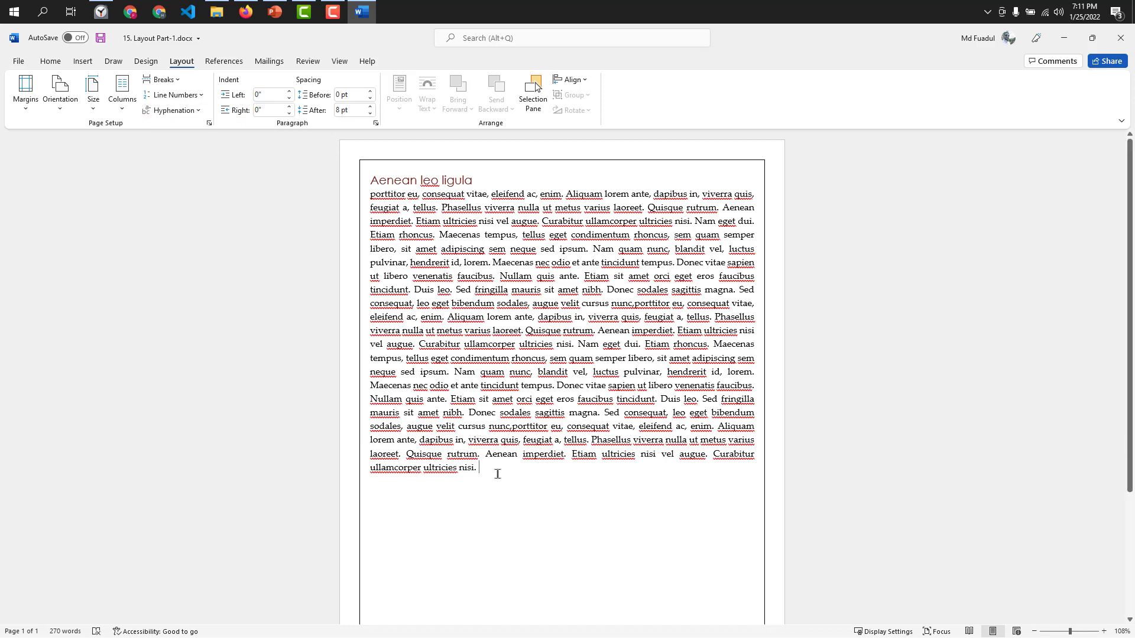
pyautogui.moveTo(498, 474); pyautogui.dragTo(370, 204)
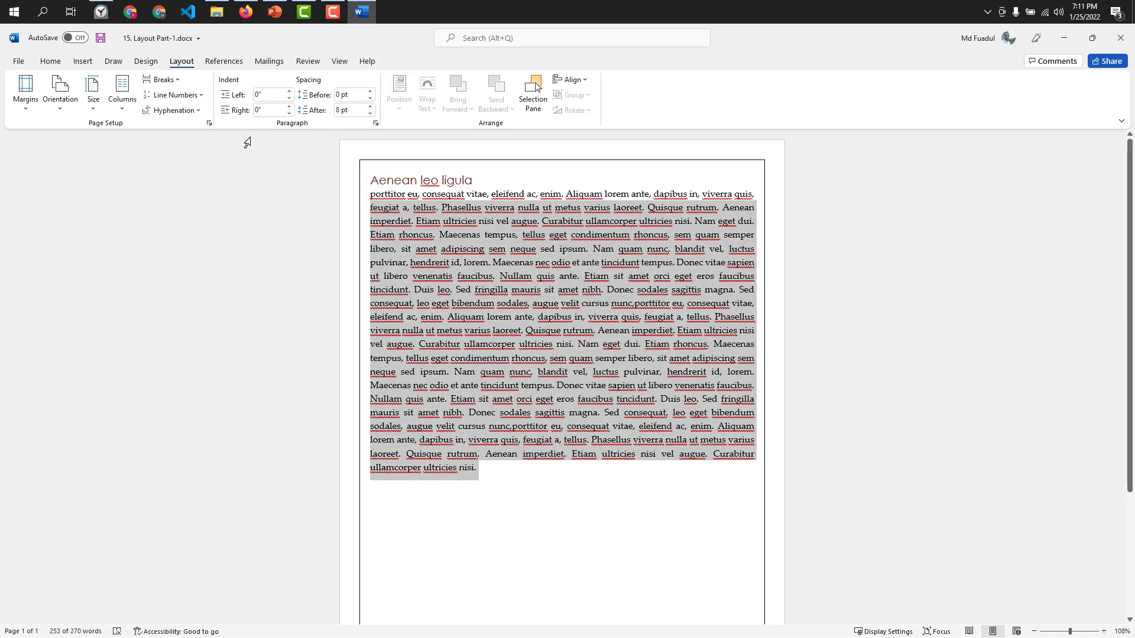
pyautogui.click(175, 112)
pyautogui.click(167, 146)
pyautogui.click(721, 443)
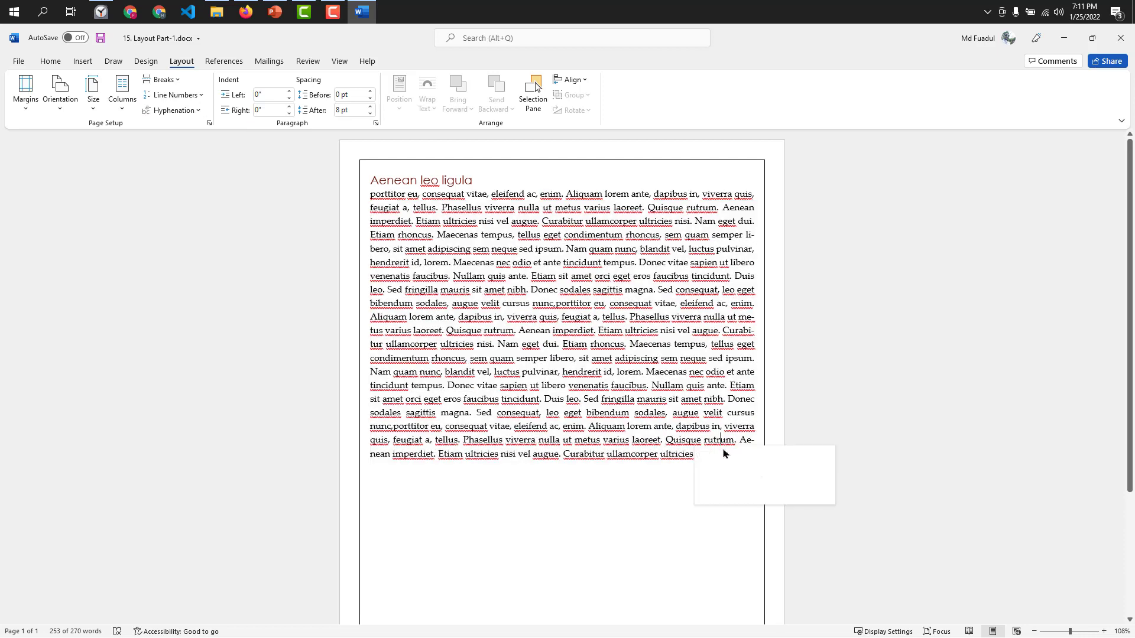
pyautogui.click(569, 399)
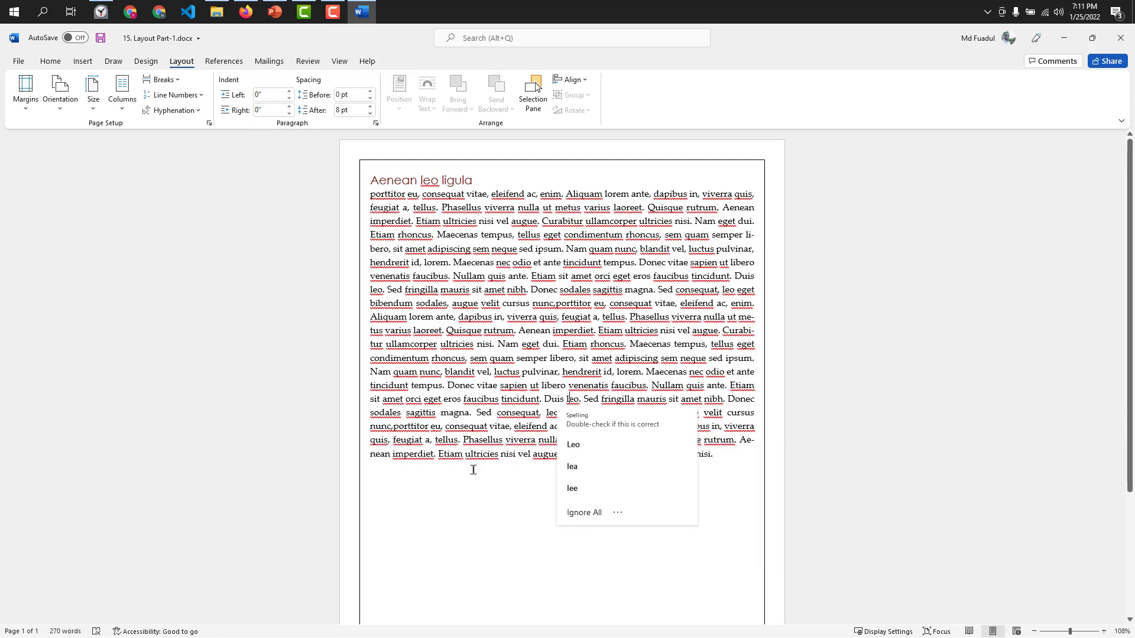
pyautogui.click(473, 470)
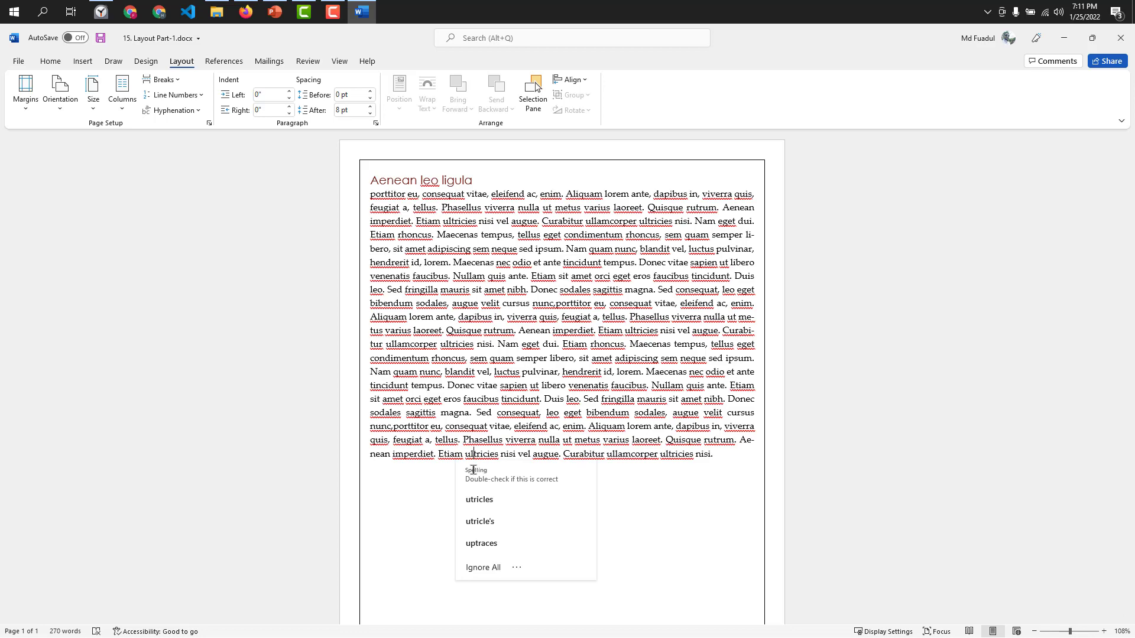
pyautogui.hotkey('ctrl', 'z')
pyautogui.click(497, 464)
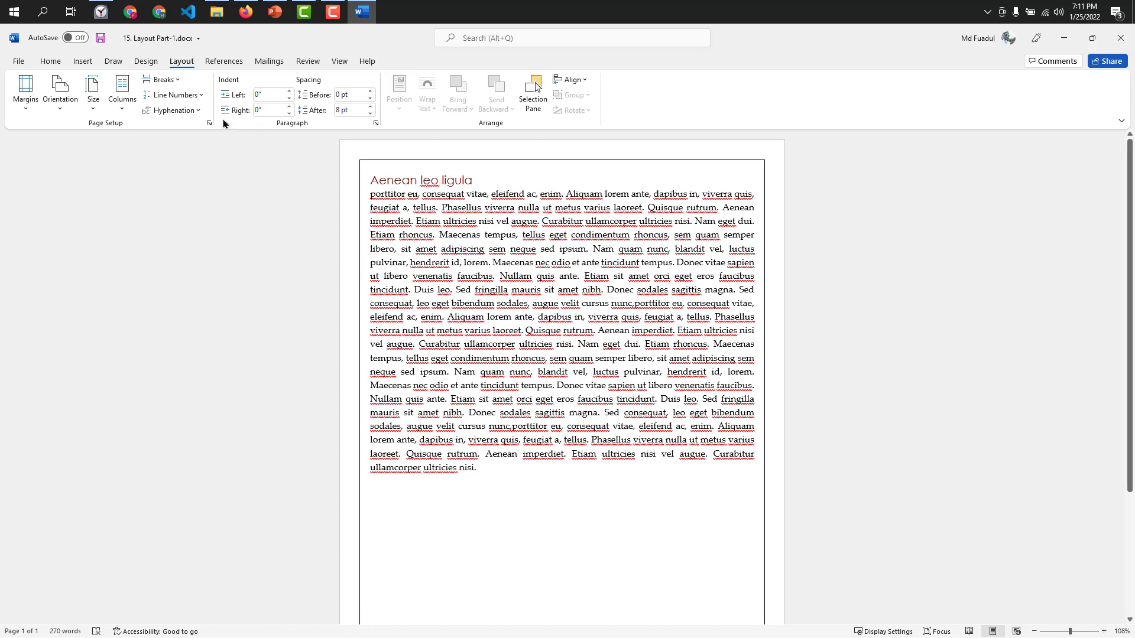
# Turn on automatic hyphenation for the document and run a manual hyphenation pass.
pyautogui.click(200, 110)
pyautogui.click(179, 143)
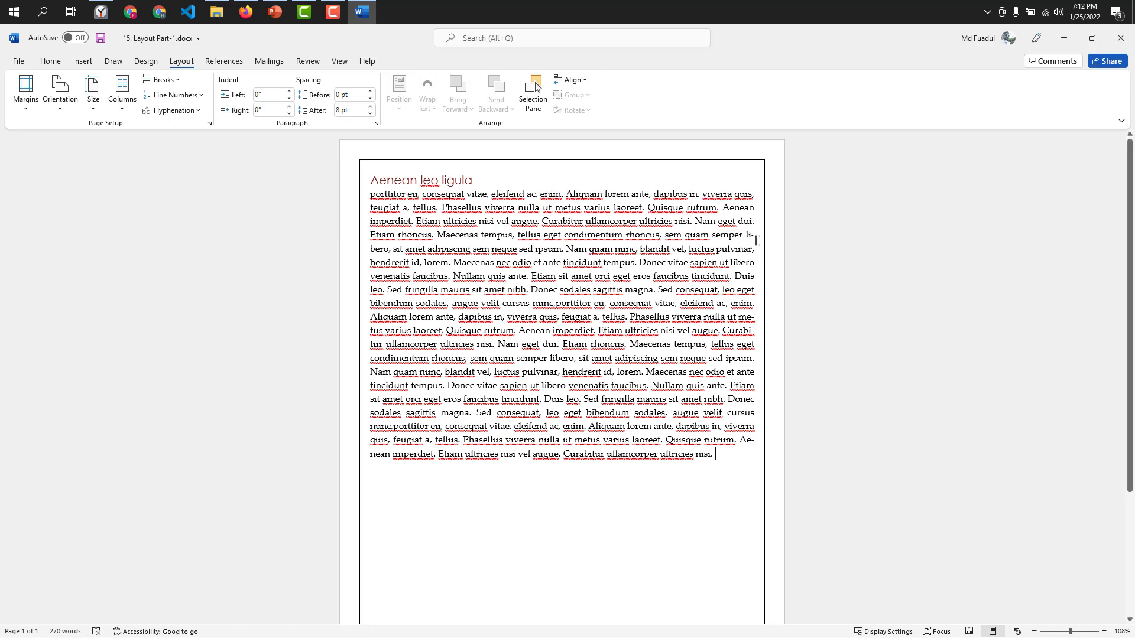
pyautogui.click(176, 111)
pyautogui.click(176, 160)
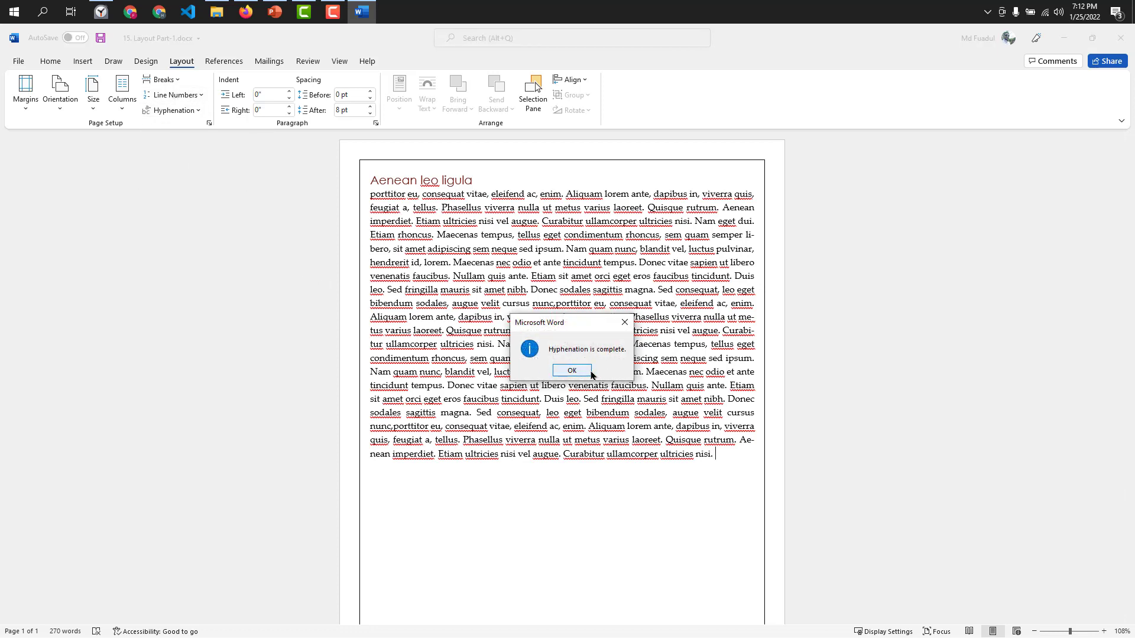
pyautogui.click(572, 370)
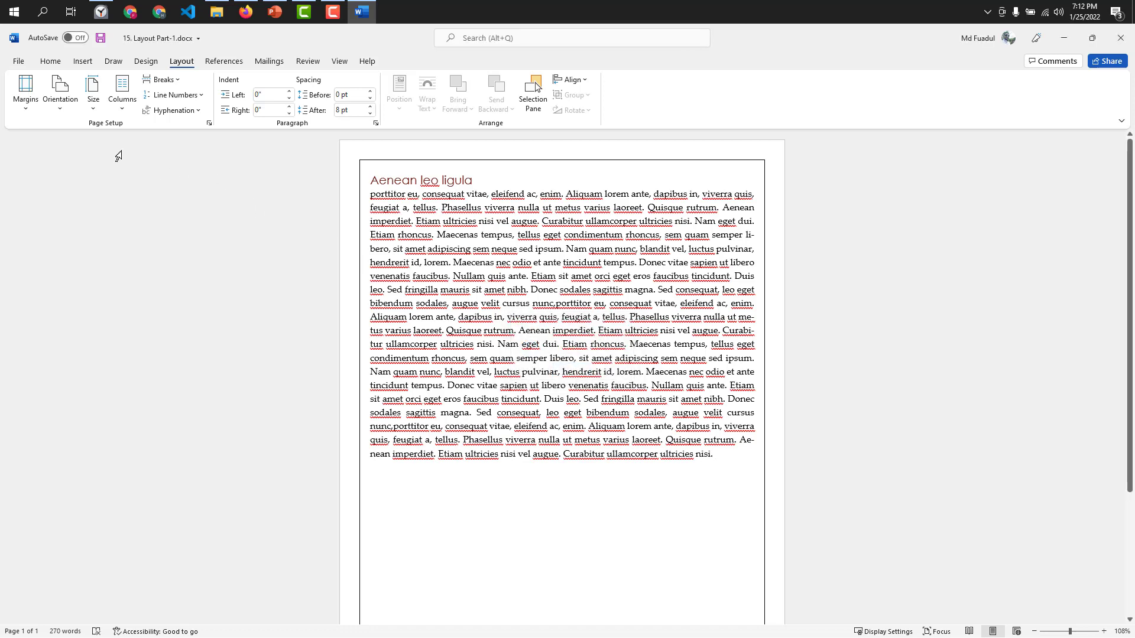
# Review the paper and margin settings in Page Setup, preview landscape and portrait orientation, and cancel the dialog.
pyautogui.click(210, 124)
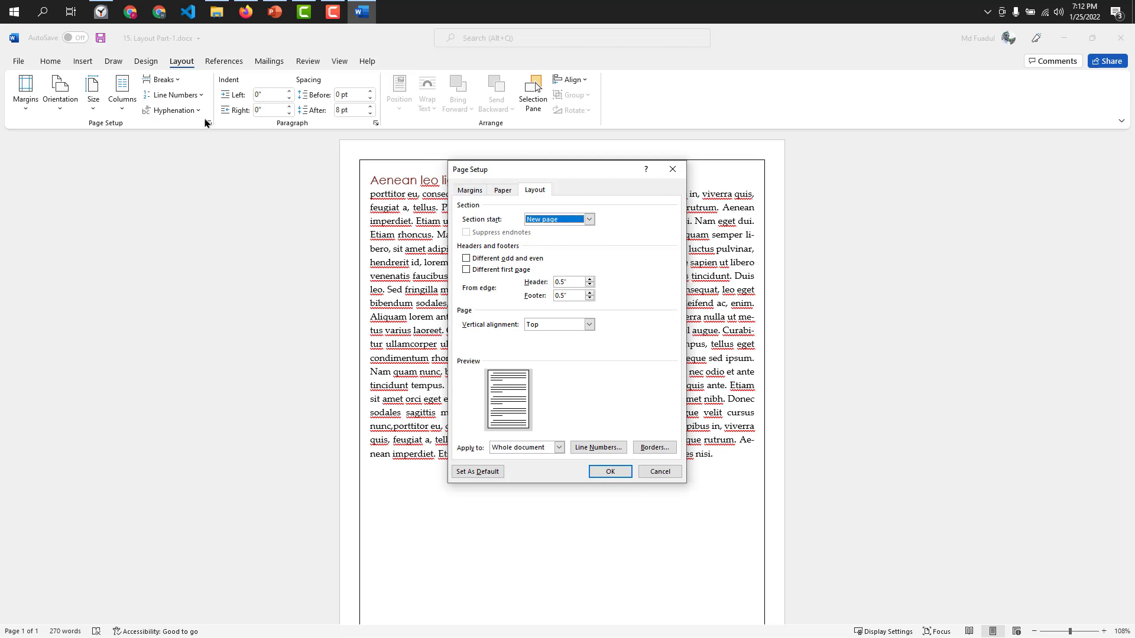
pyautogui.click(466, 191)
pyautogui.click(498, 191)
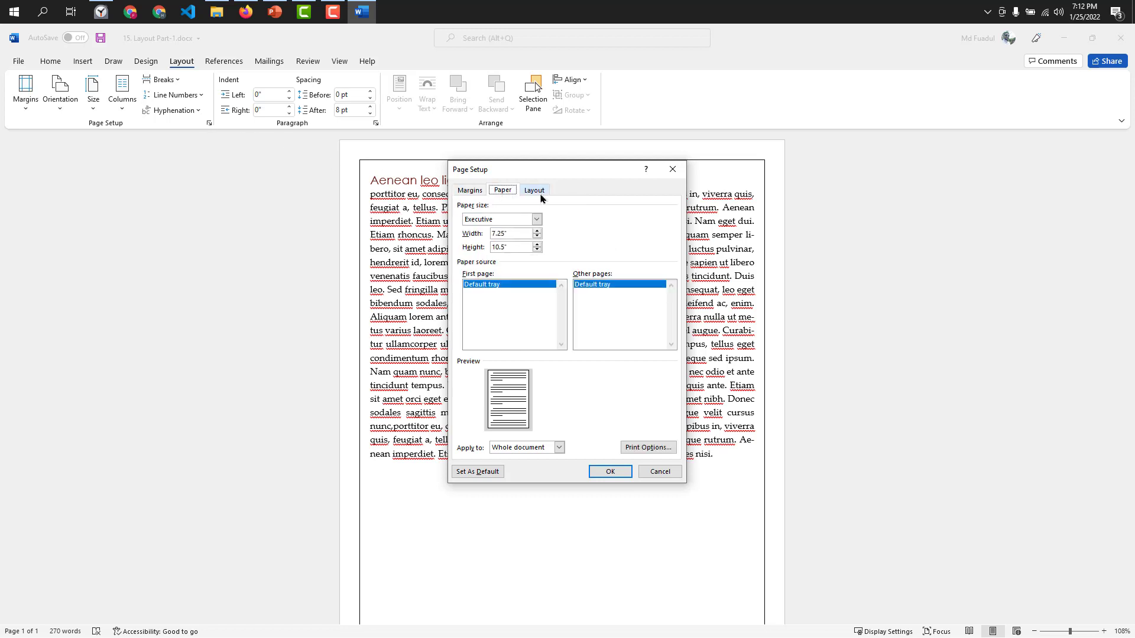
pyautogui.click(468, 191)
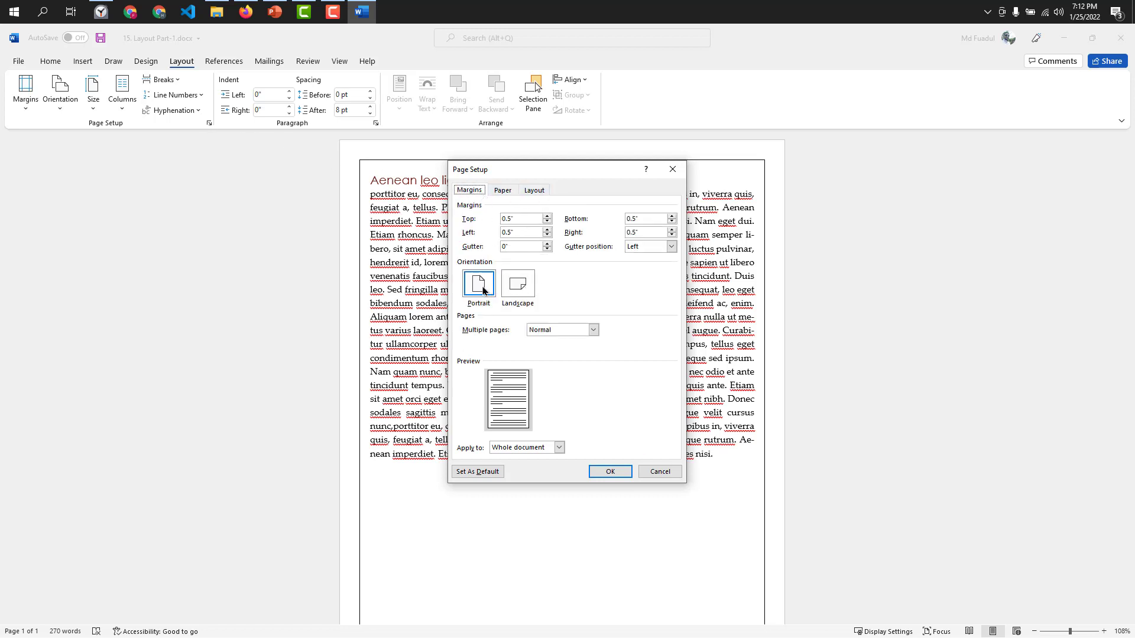
pyautogui.click(521, 288)
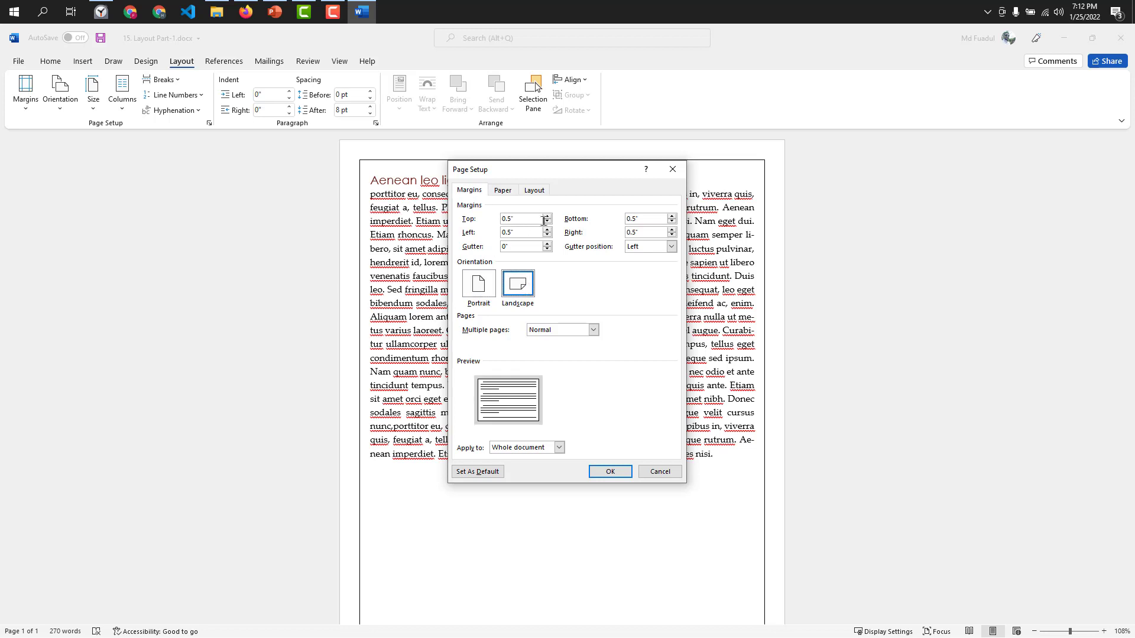
pyautogui.click(490, 281)
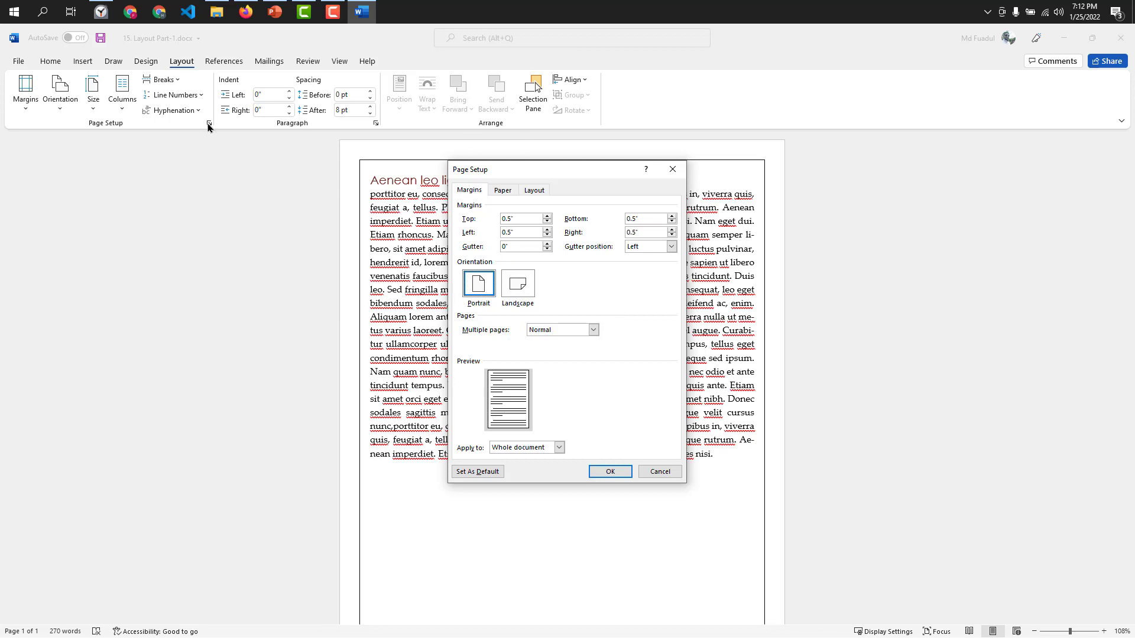
pyautogui.click(662, 471)
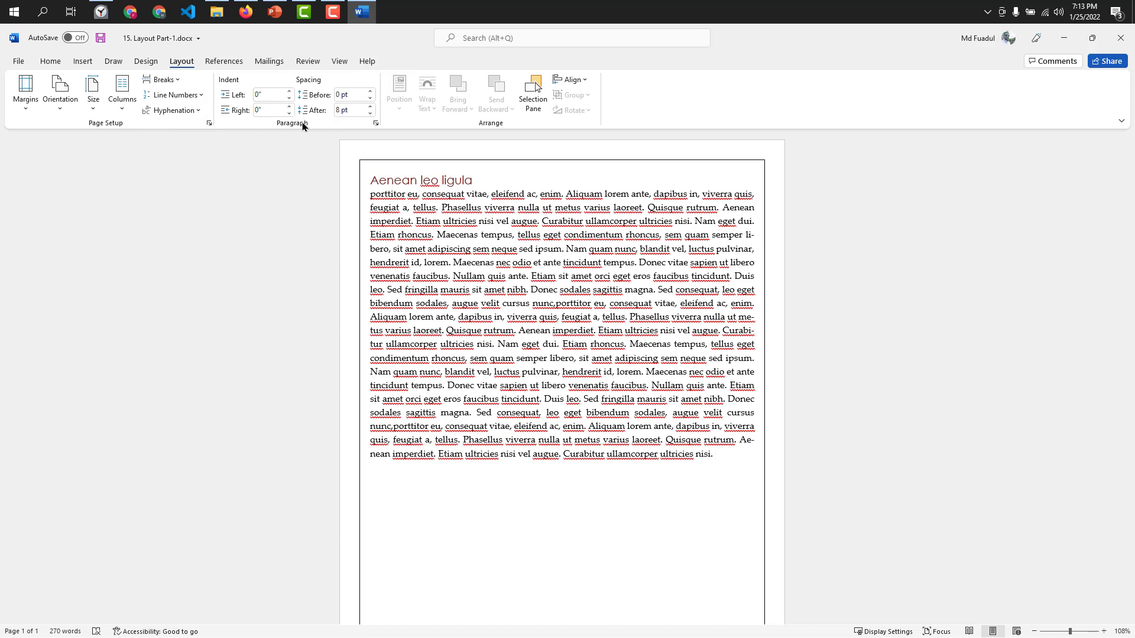
# Switch to the MS Word.pptx presentation in PowerPoint and start the slide show from slide 20, "Layout Part - 02".
pyautogui.click(285, 11)
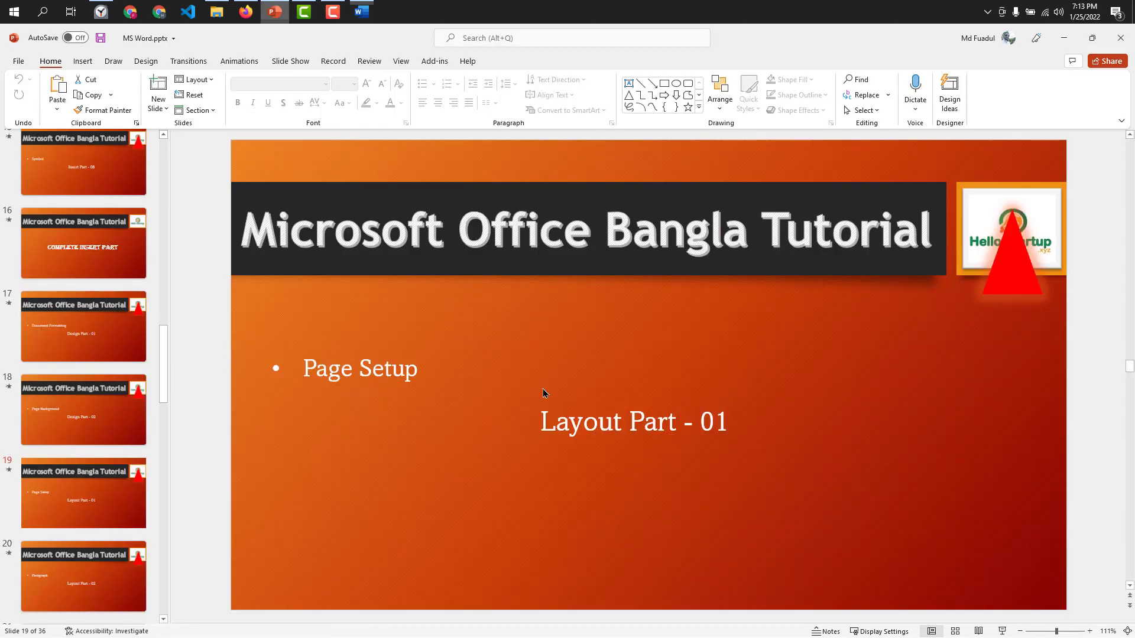
pyautogui.click(103, 581)
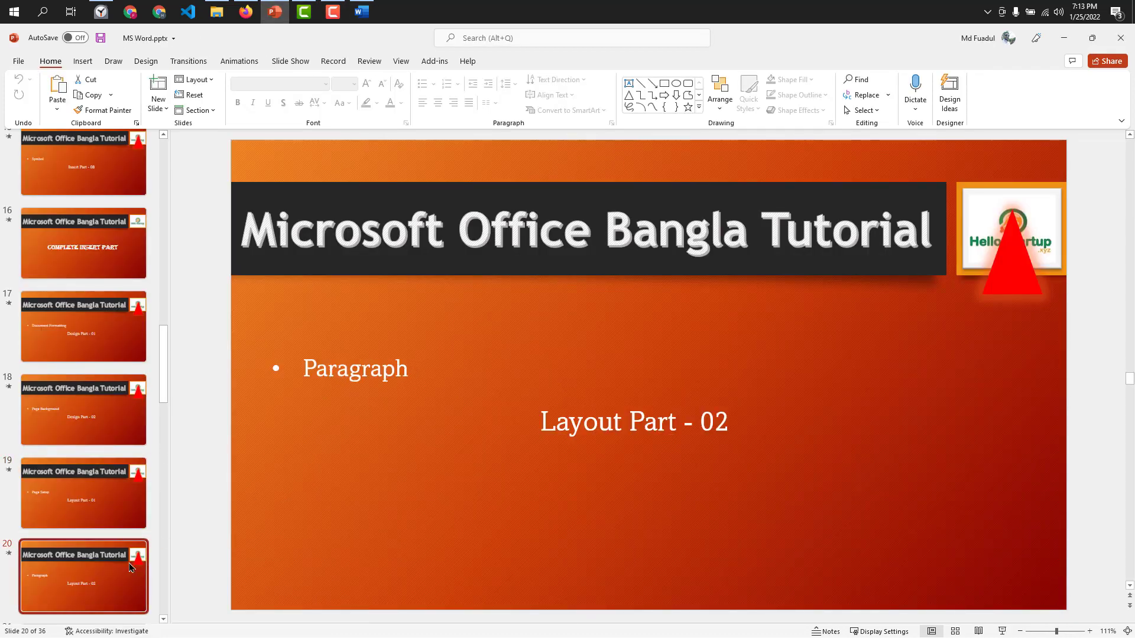
pyautogui.click(1002, 632)
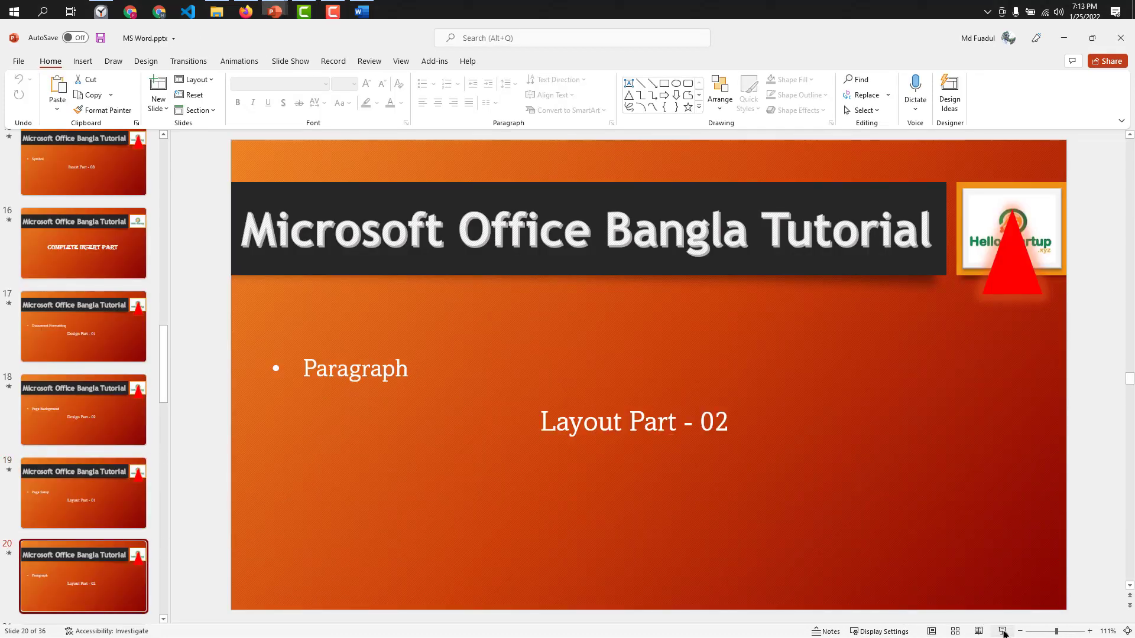
pyautogui.click(523, 423)
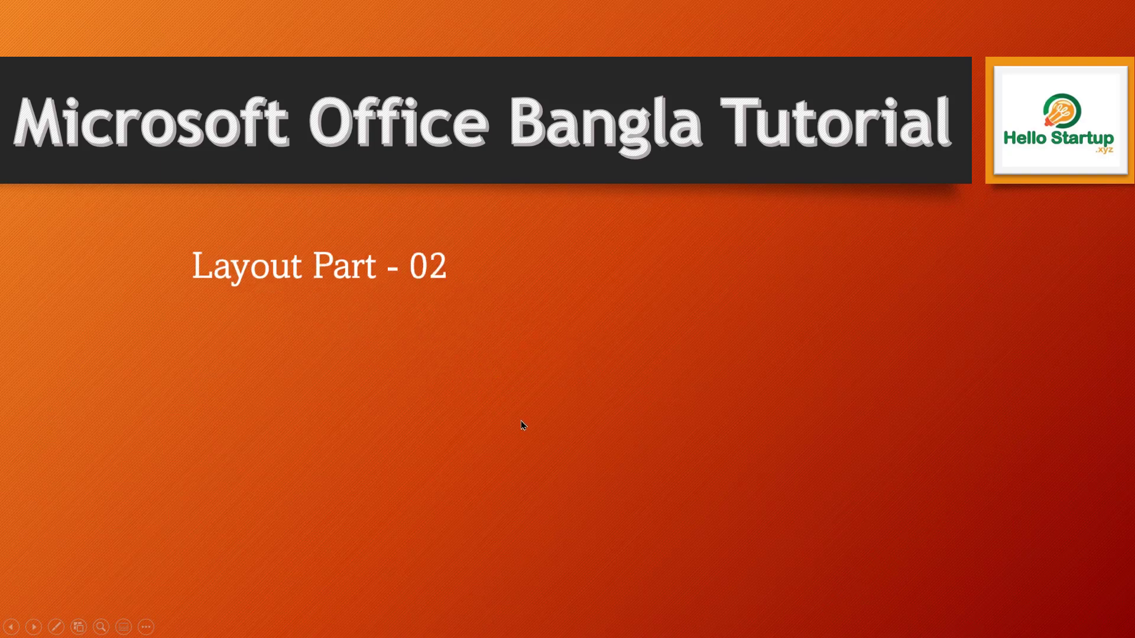